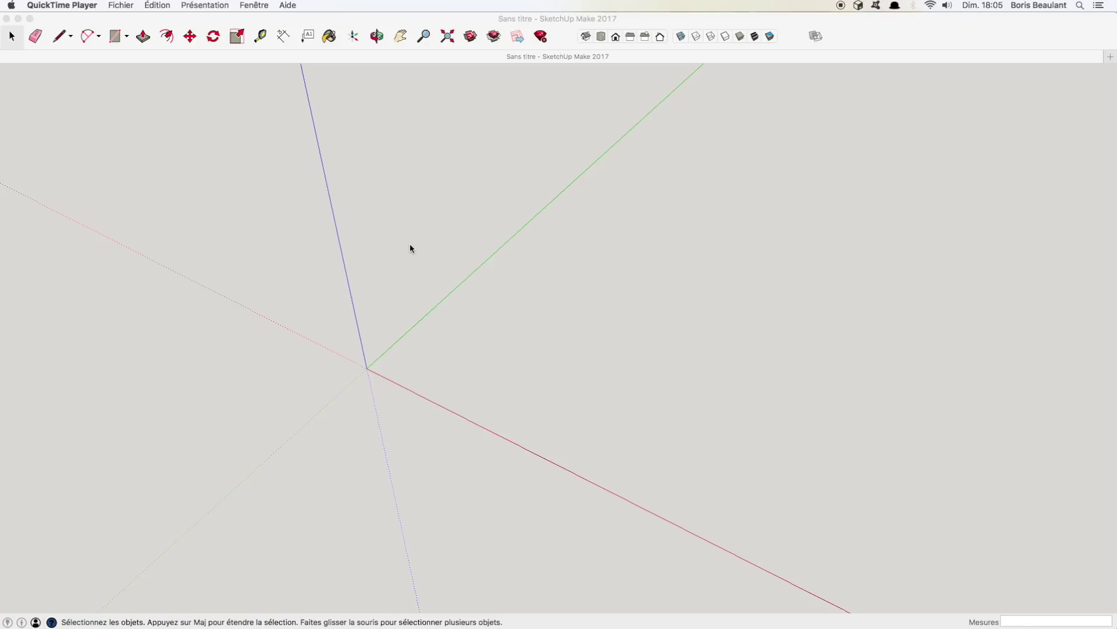
Switch to Chrome and open the L'Air du Bois blog article "Un autre plugin Sketchup pour les fiches de débit ?".
left_click(13, 314)
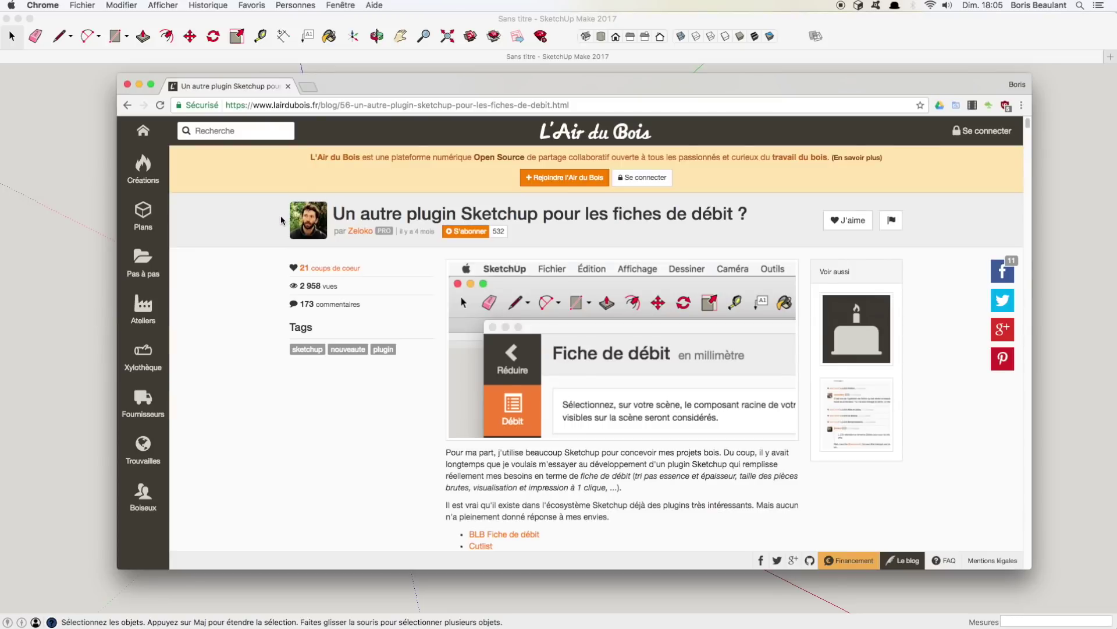
left_click(904, 560)
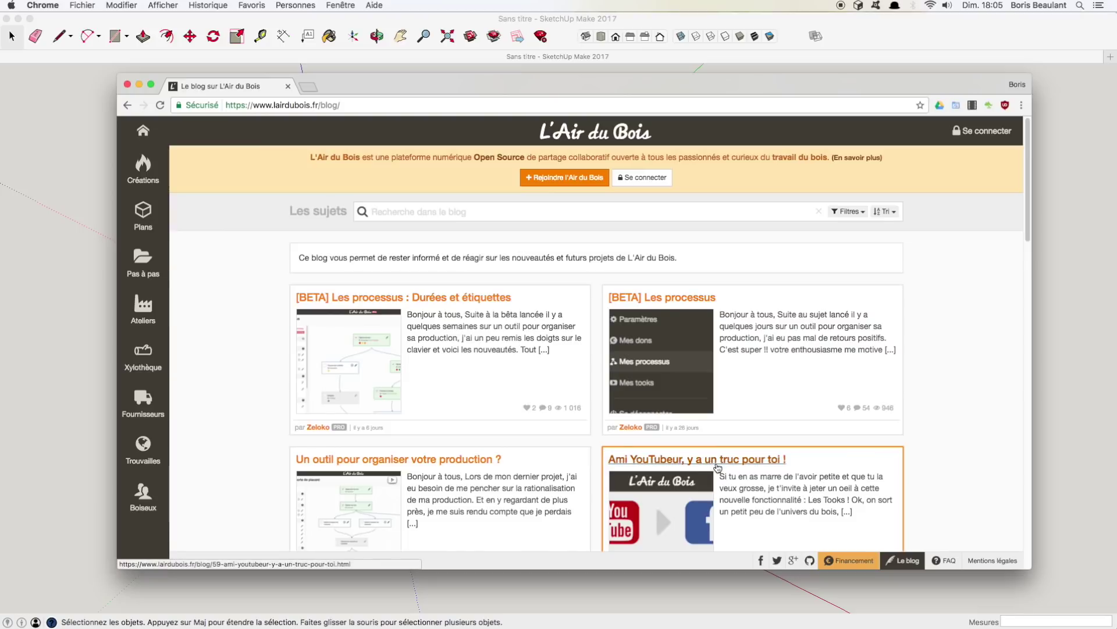
scroll(722, 463, "down", 10)
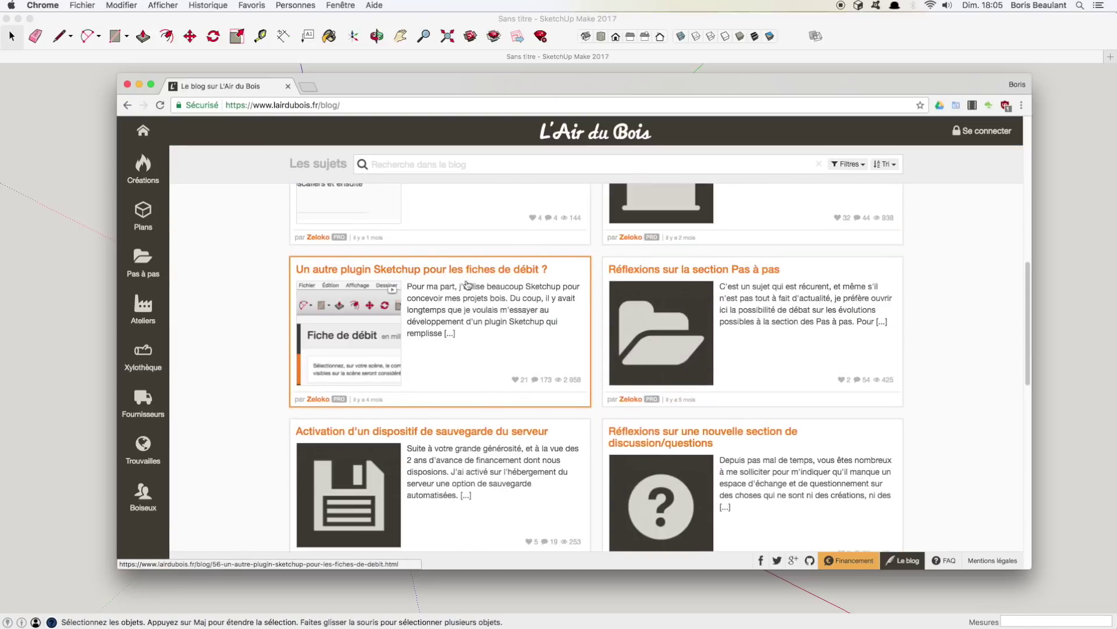
left_click(490, 361)
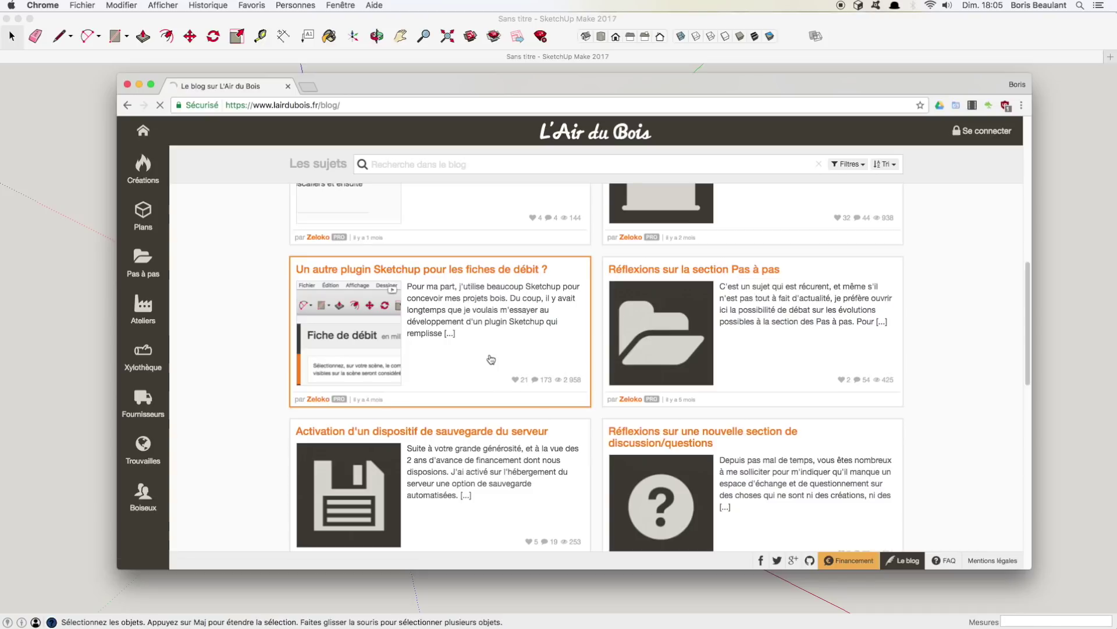
Download the plugin's .RBZ extension file from the article and return to SketchUp.
scroll(490, 359, "down", 15)
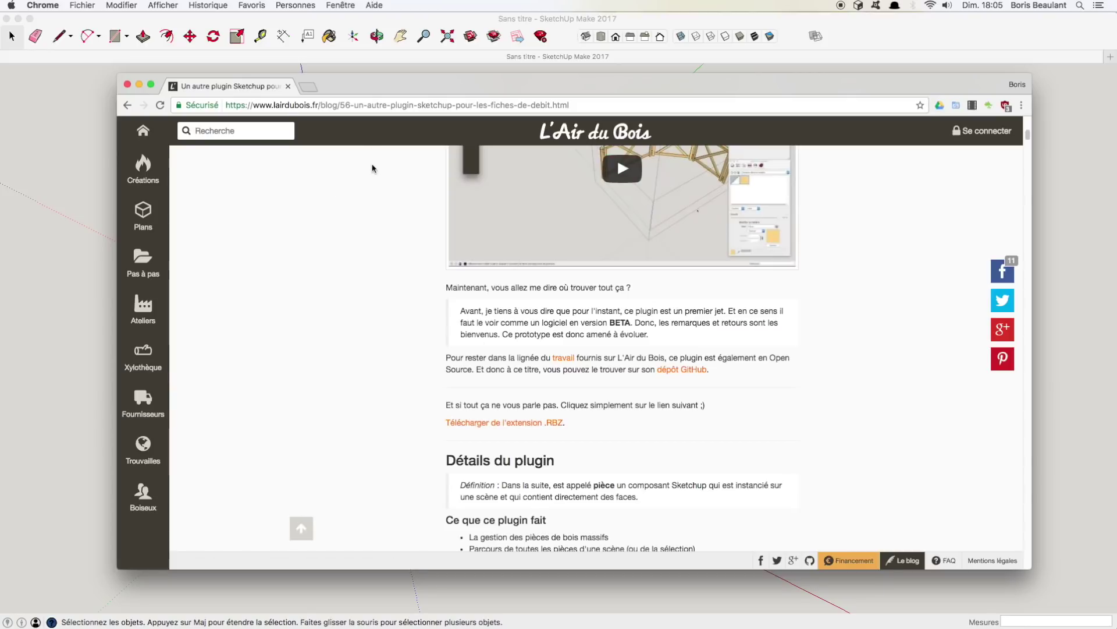
left_click(496, 423)
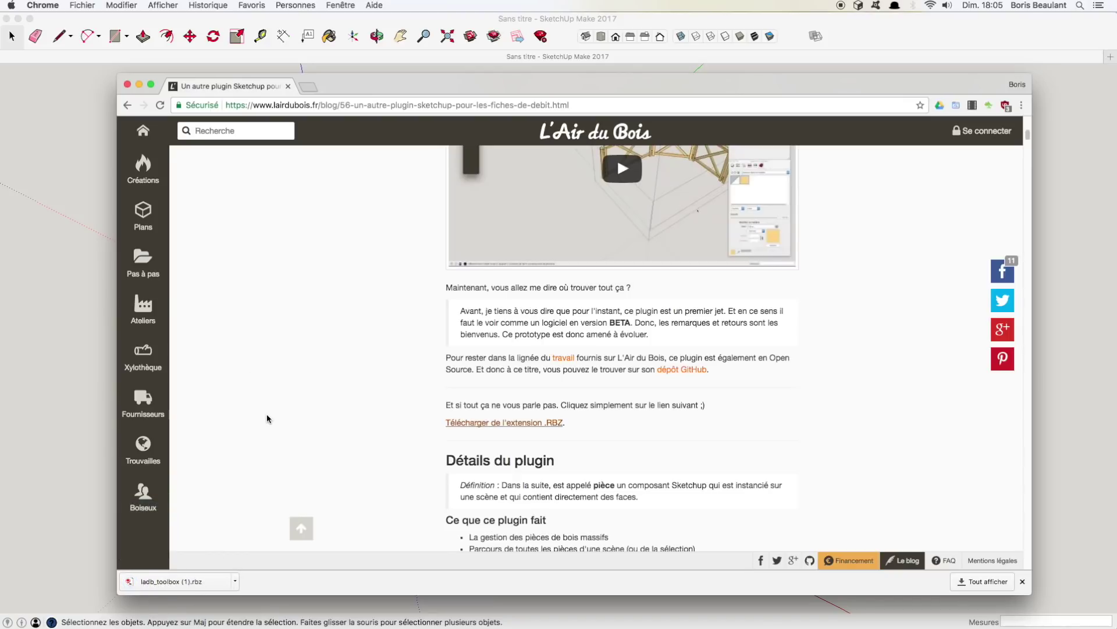
key("super+h")
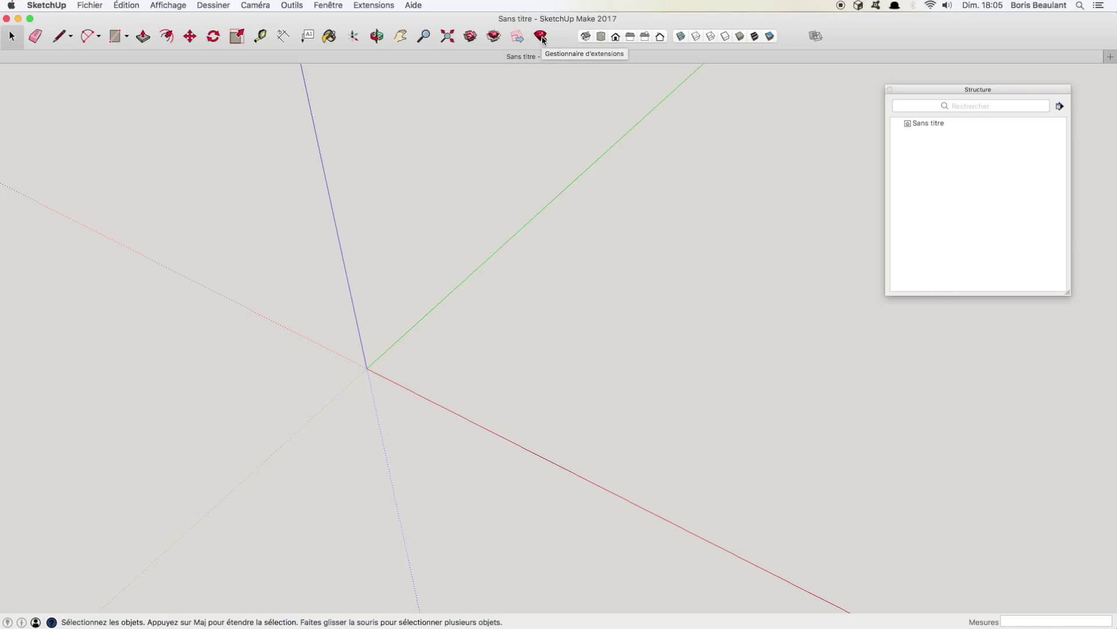
Install the extension file "ladb_toolbox (1).rbz" from Downloads through the extension manager.
left_click(327, 6)
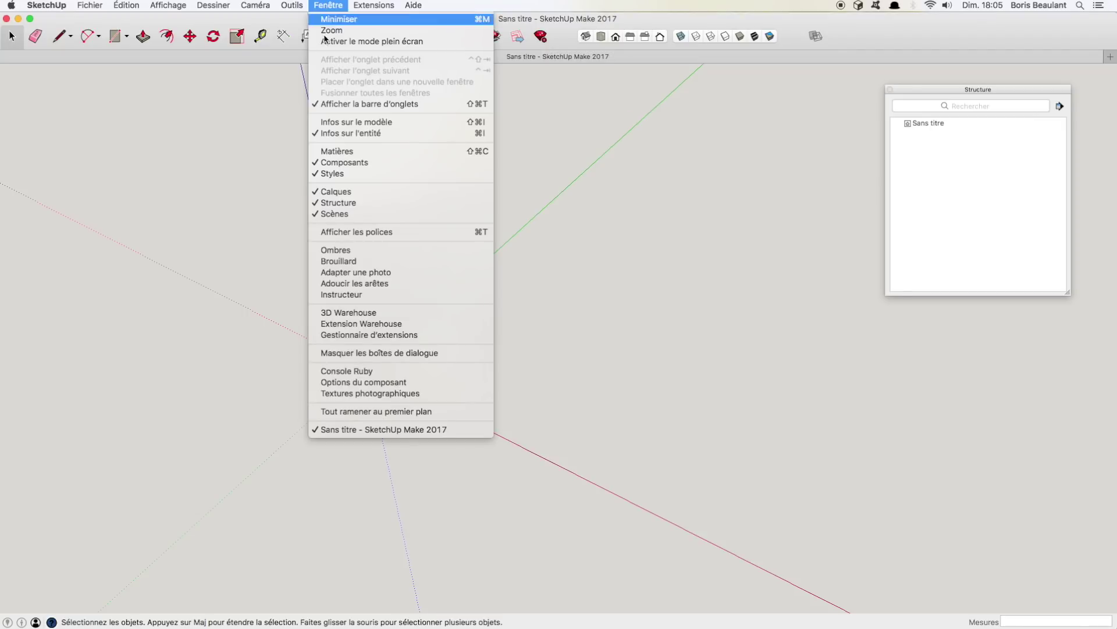
left_click(345, 335)
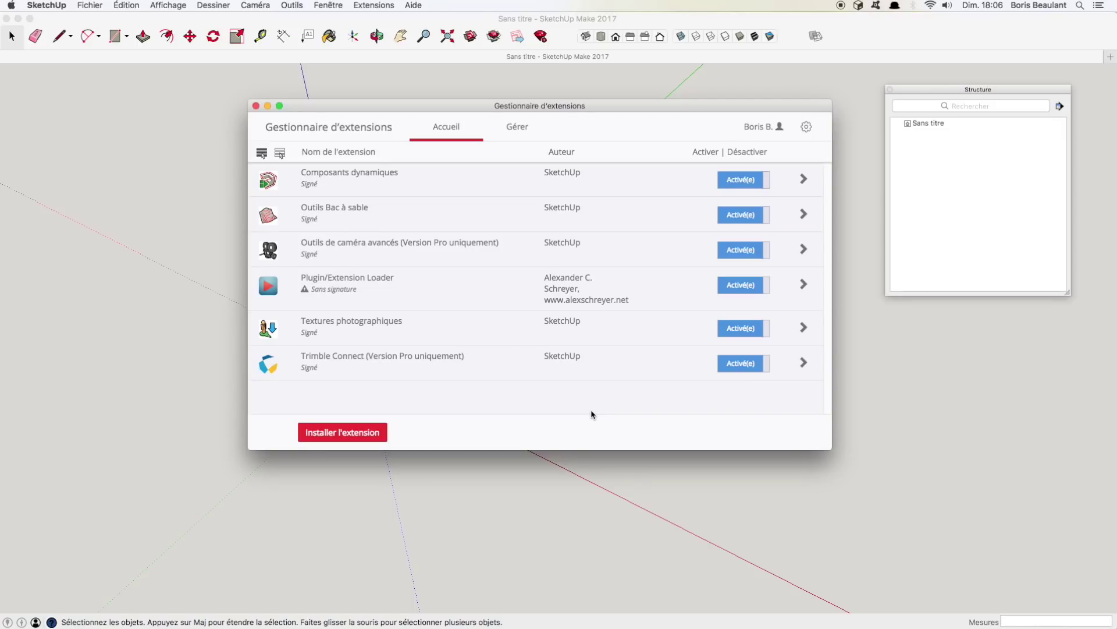
left_click(342, 433)
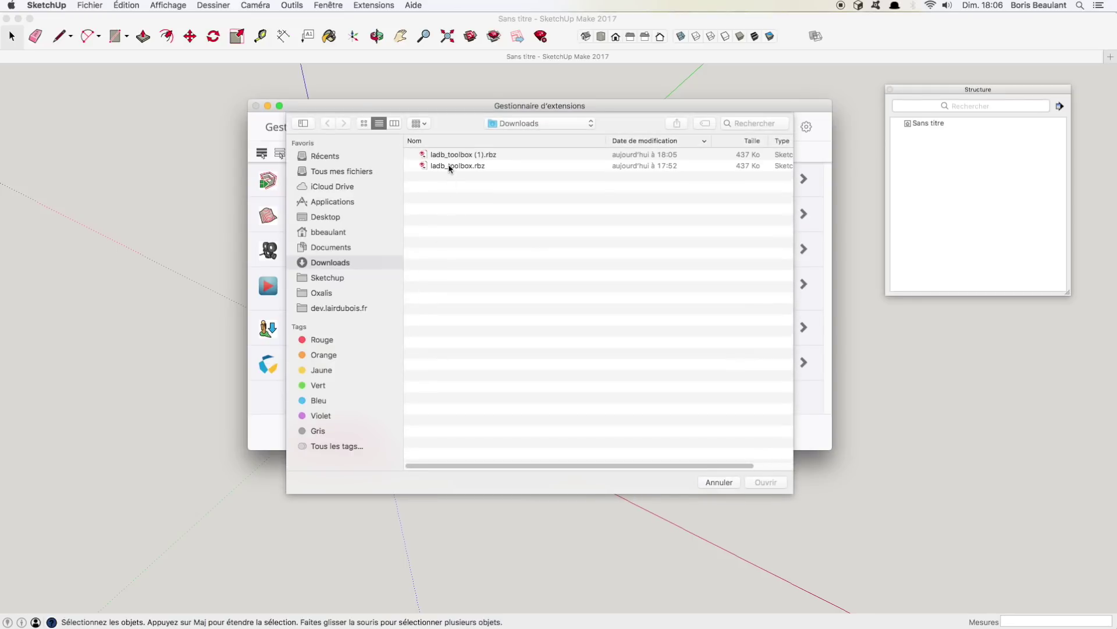
left_click(459, 155)
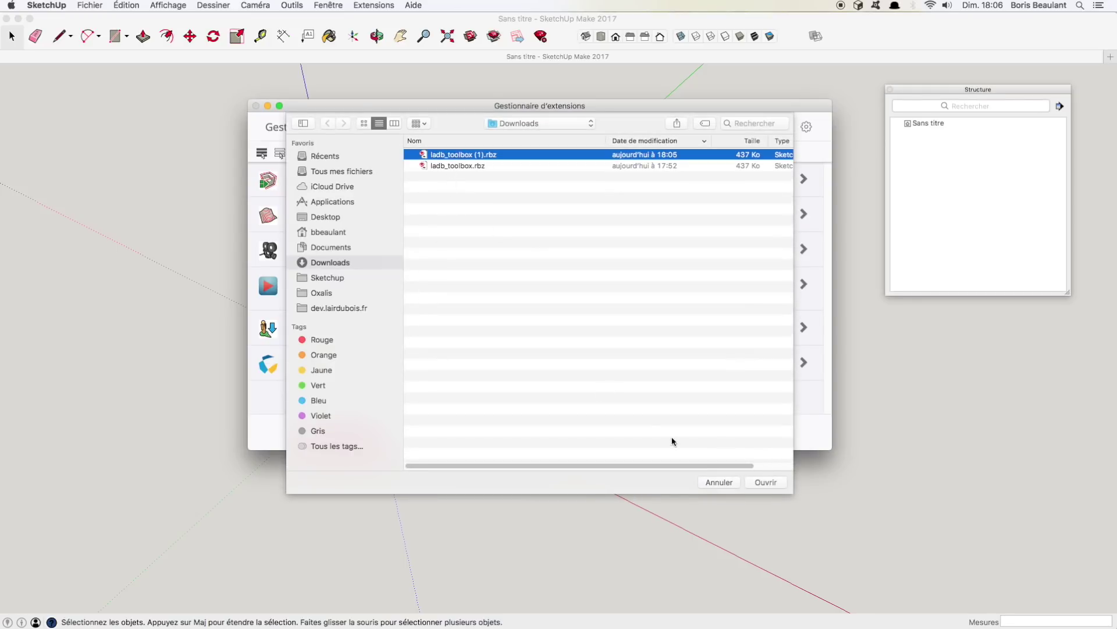
left_click(765, 483)
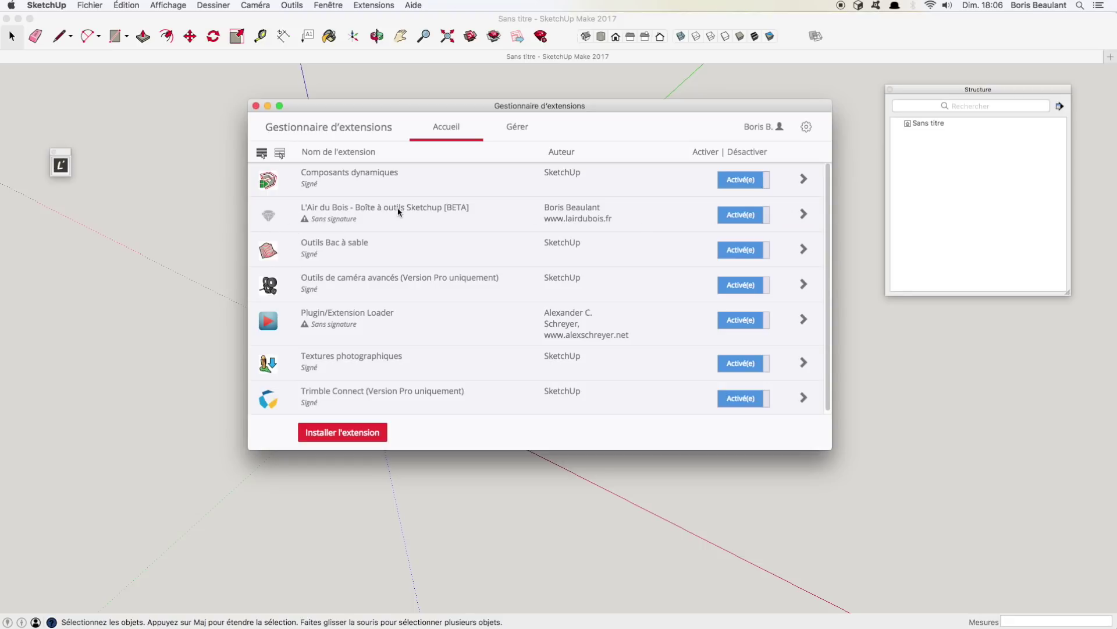
Check the version and description details of the L'Air du Bois extension, and close the extension manager.
left_click(803, 214)
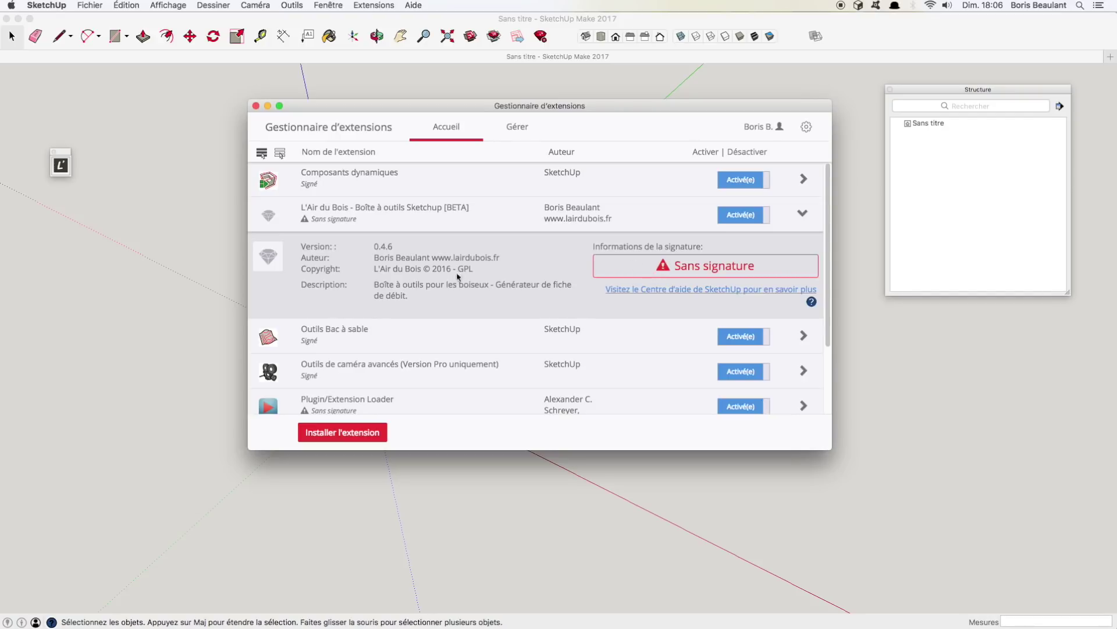
left_click(802, 213)
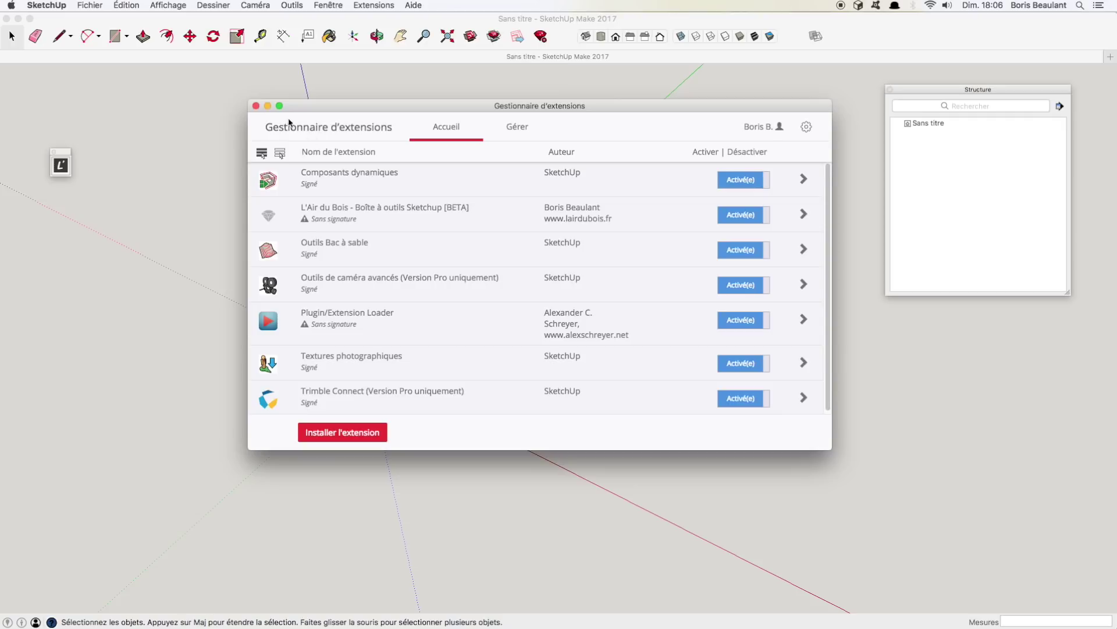
left_click(256, 106)
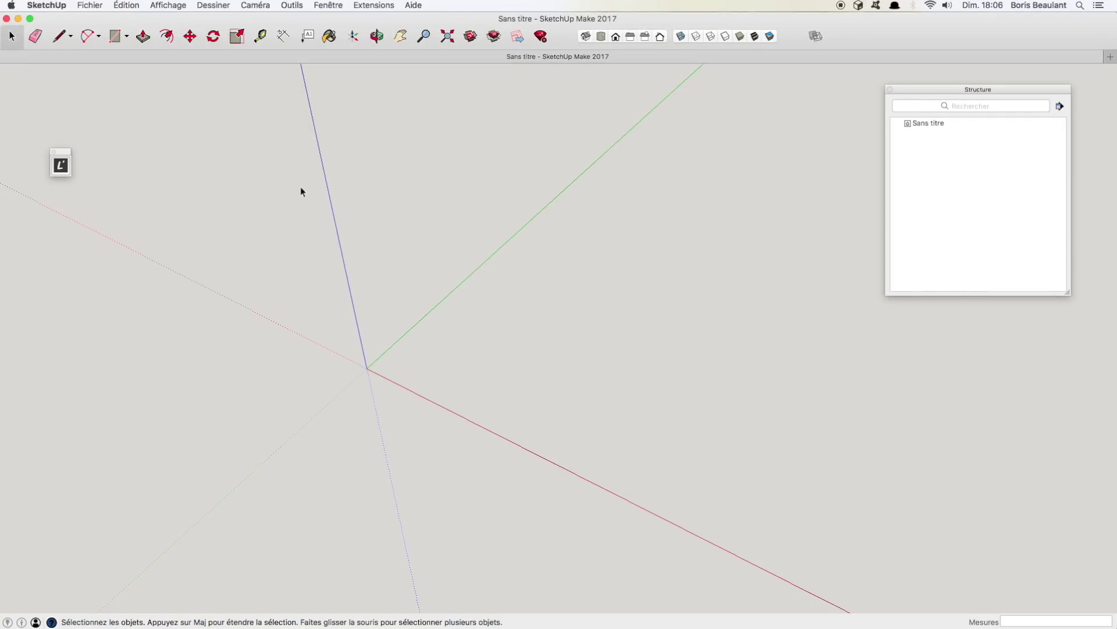
Open the L'Air du Bois toolbox, place its window near its launcher and expand it.
left_click(61, 168)
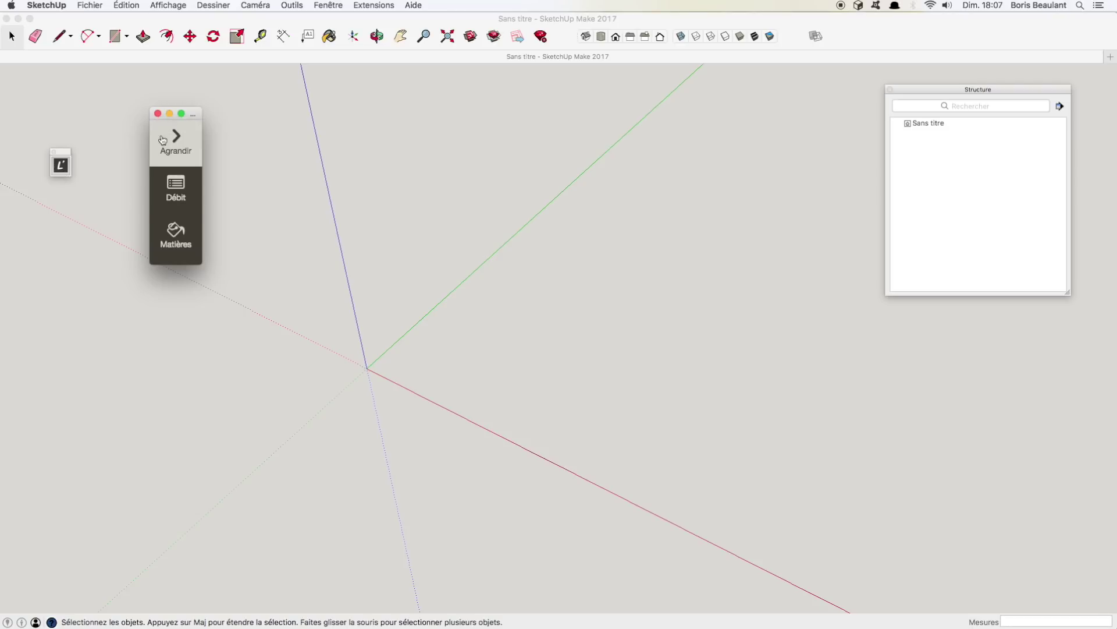
left_click_drag(198, 118, 150, 134)
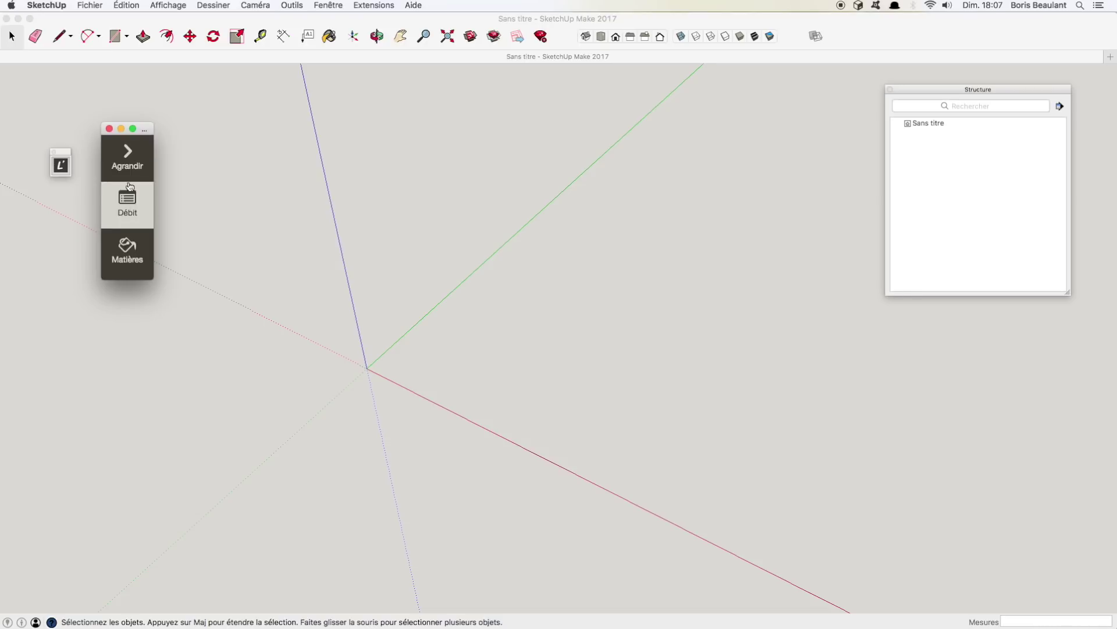
left_click(128, 163)
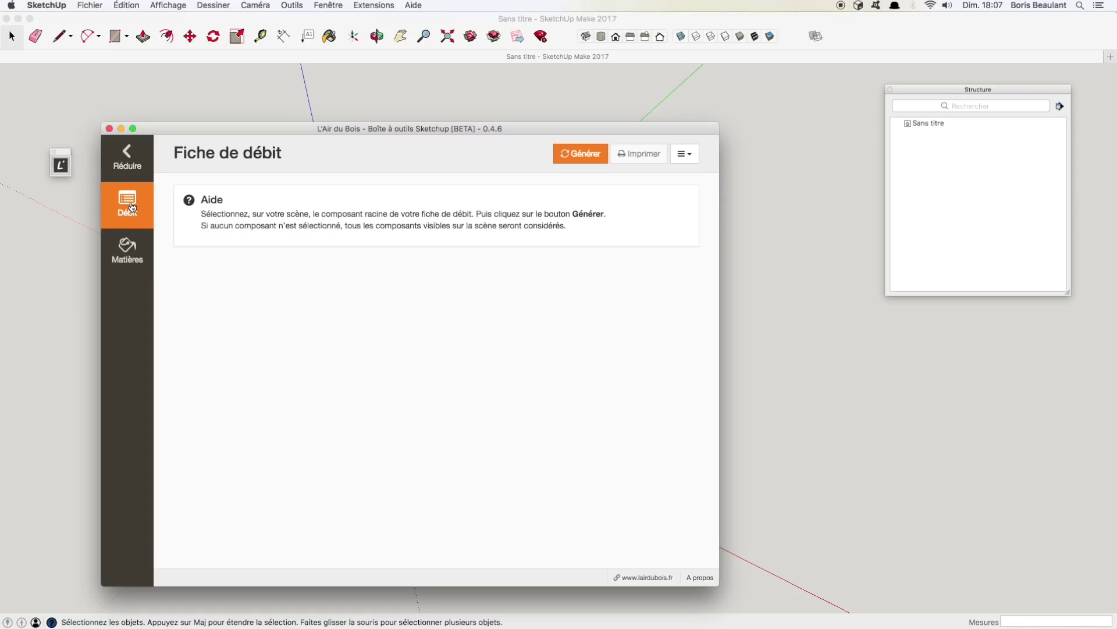
Look through the toolbox's Matières and Fiche de débit pages, and collapse the toolbox window.
left_click(132, 233)
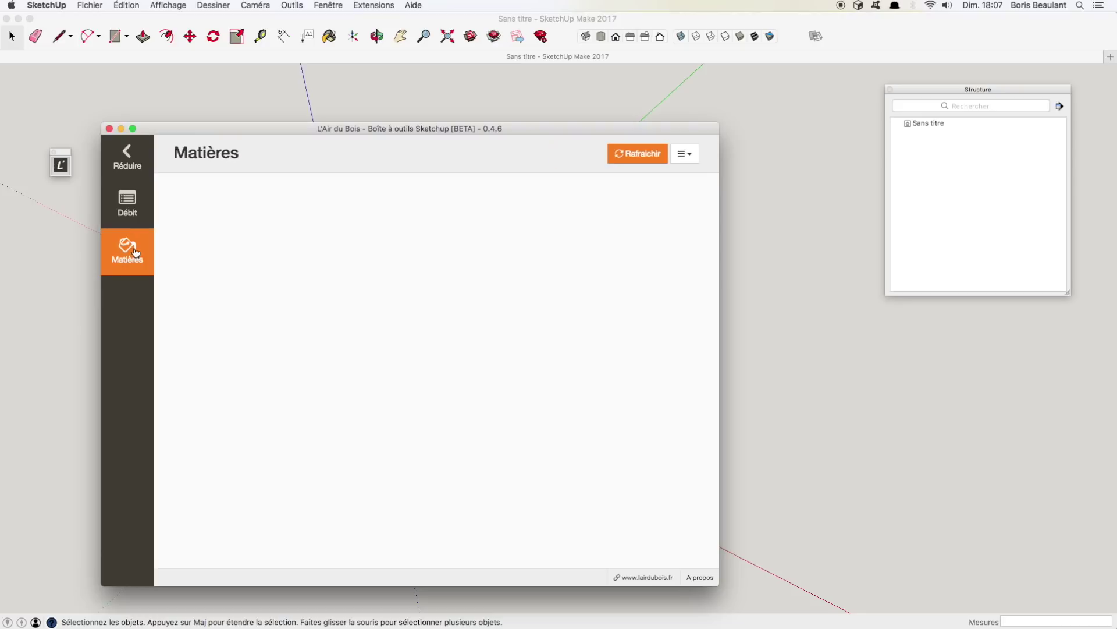
left_click(133, 217)
left_click(135, 249)
left_click(134, 216)
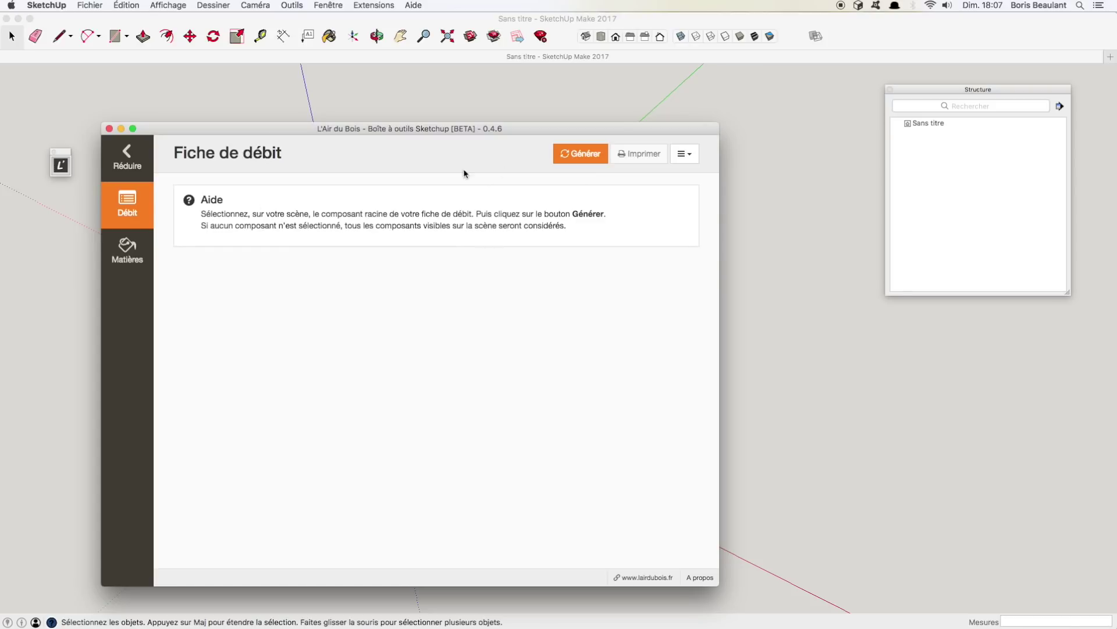
left_click(139, 167)
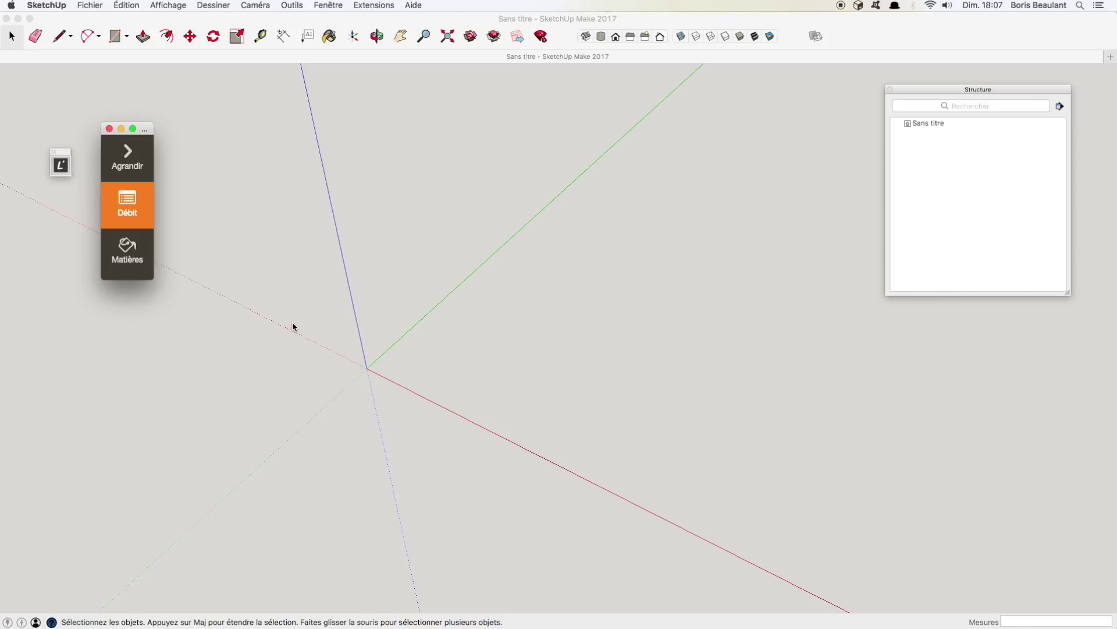
Draw a 40 x 40 mm square on the ground plane starting at the origin.
left_click(380, 369)
key("l")
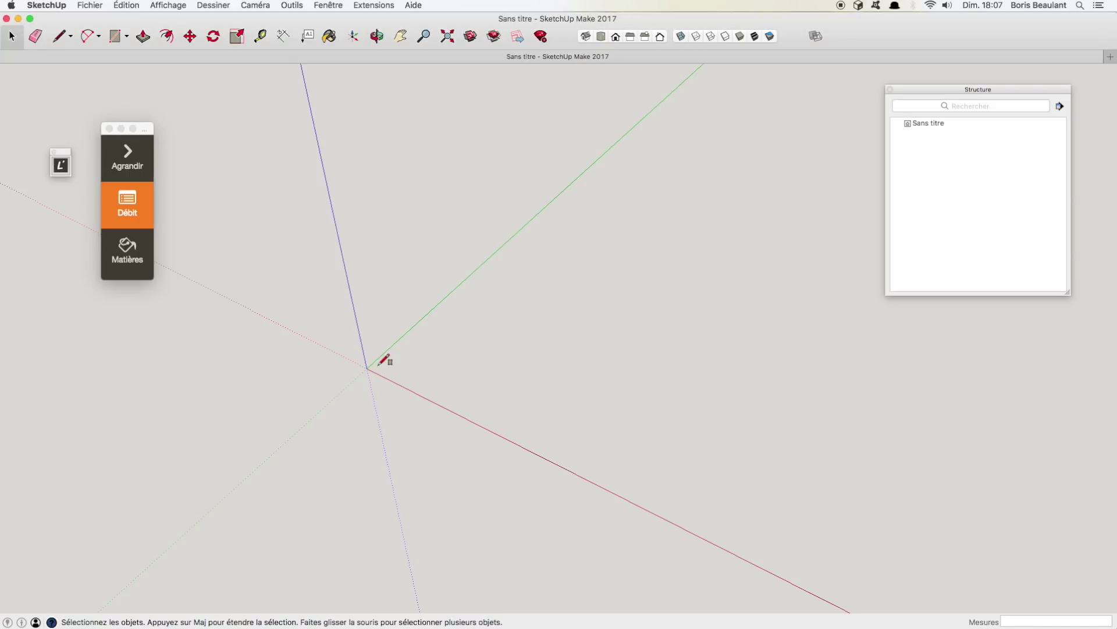
key("r")
left_click(367, 368)
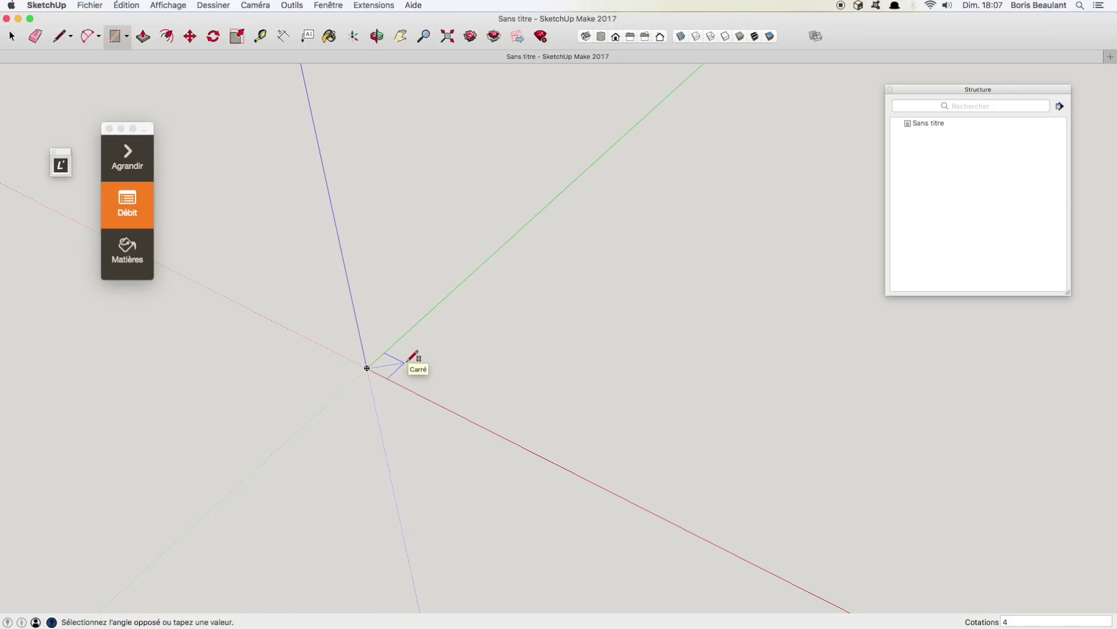
type("40;40")
key("Return")
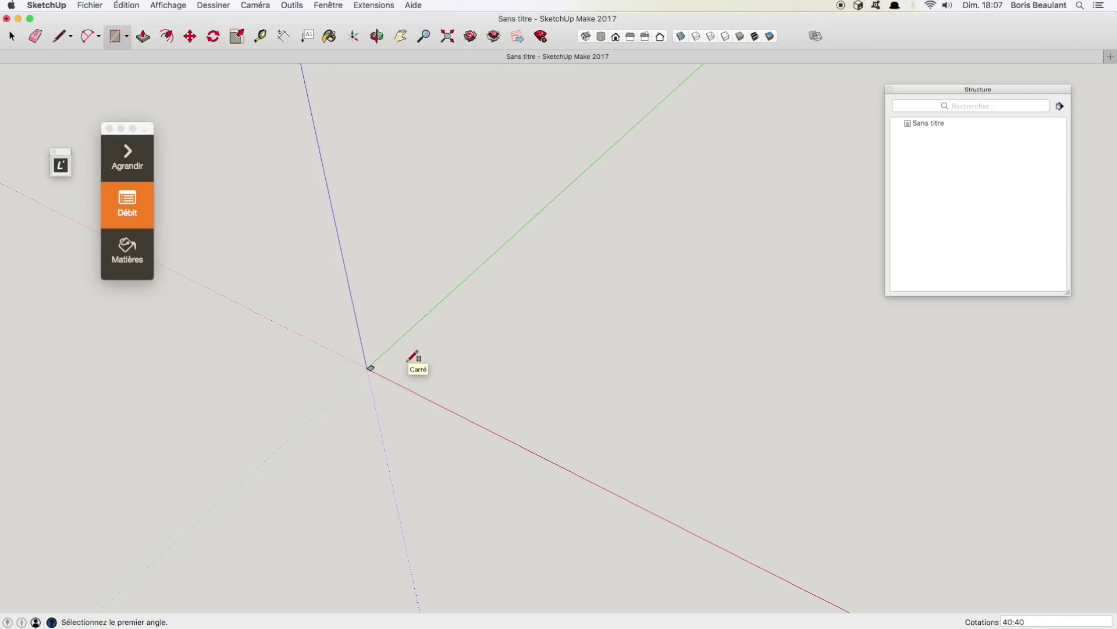
Extrude the square upward 400 mm with Push/Pull to form a table leg.
key("p")
left_click(369, 368)
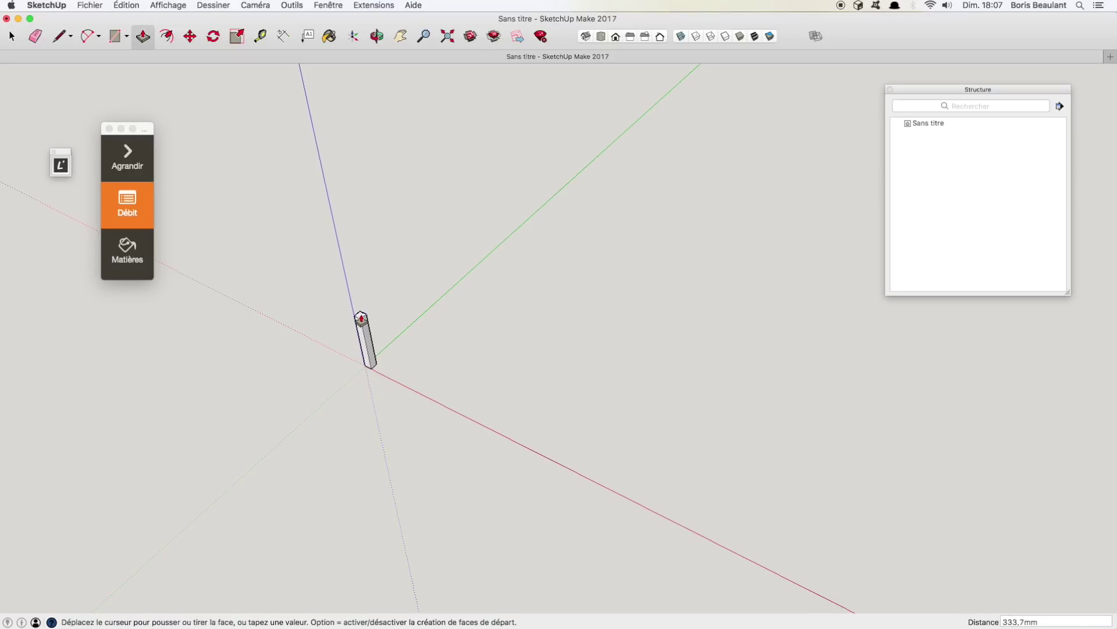
type("400,0mm")
key("space")
Select all the geometry of the leg and make it a component named "pied".
scroll(362, 319, "up", 3)
middle_click_drag(368, 327, 433, 312, "shift")
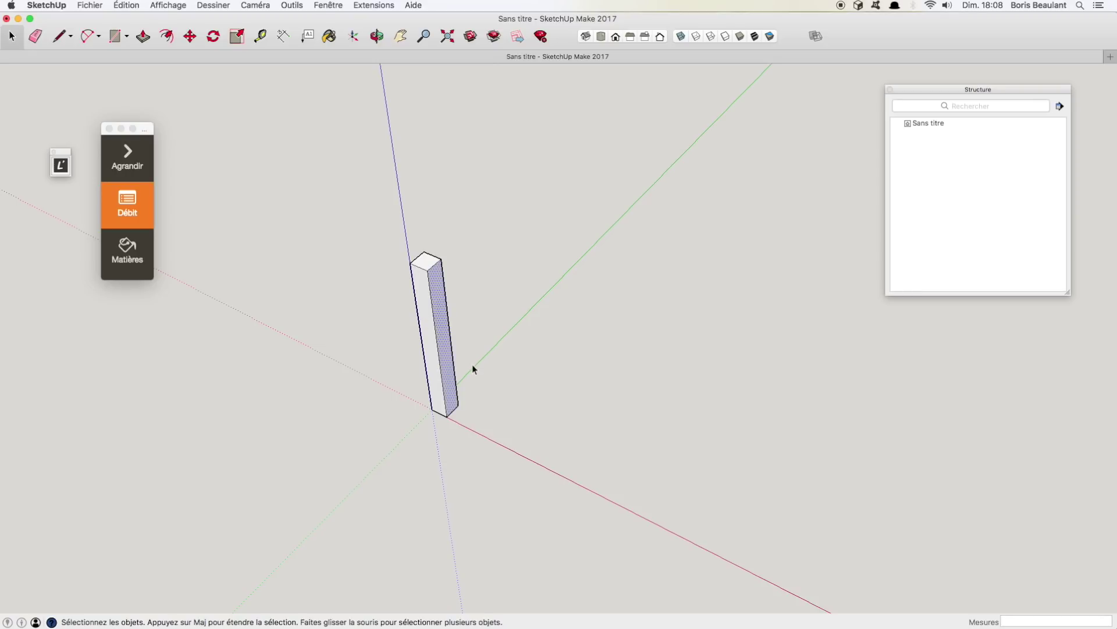
left_click(422, 311)
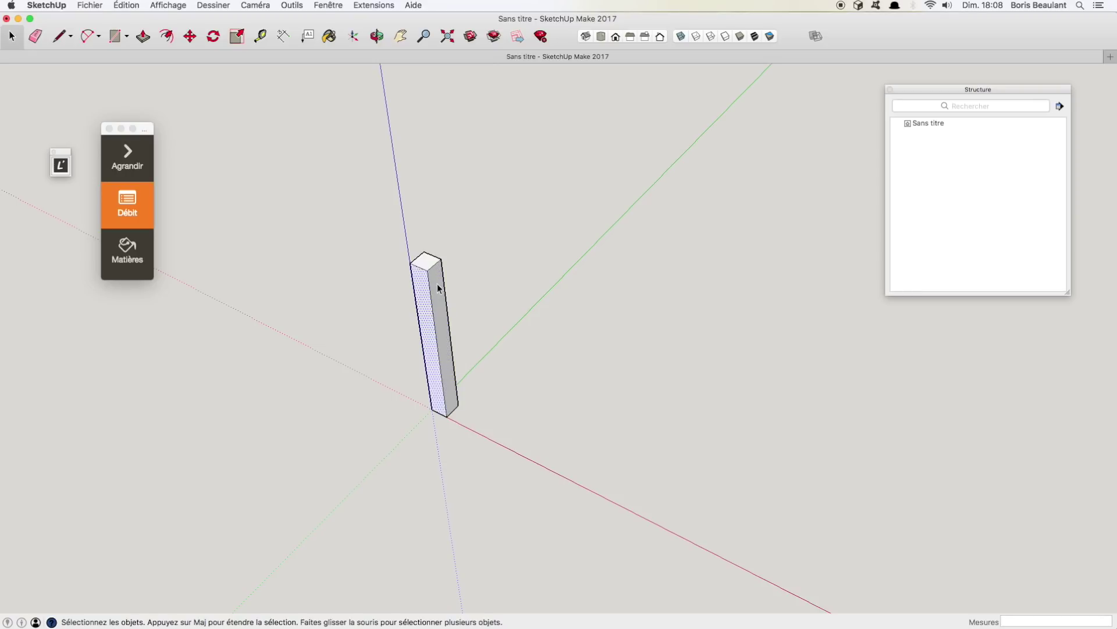
left_click(429, 275)
key("Escape")
left_click(426, 304)
left_click_drag(374, 230, 516, 490)
right_click(422, 331)
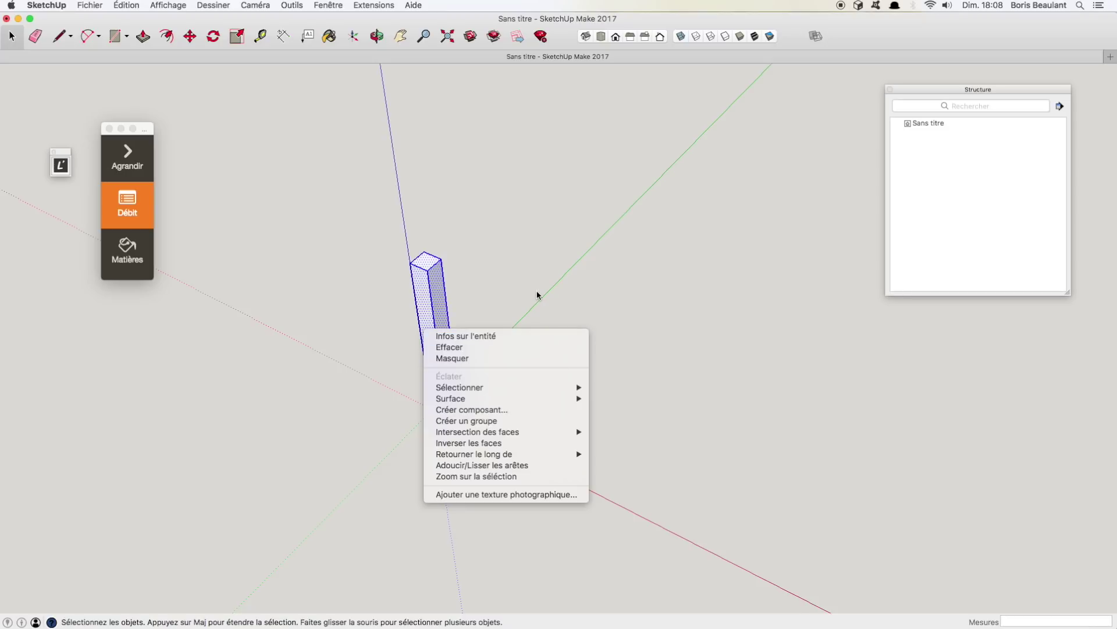
left_click(465, 410)
type("pied")
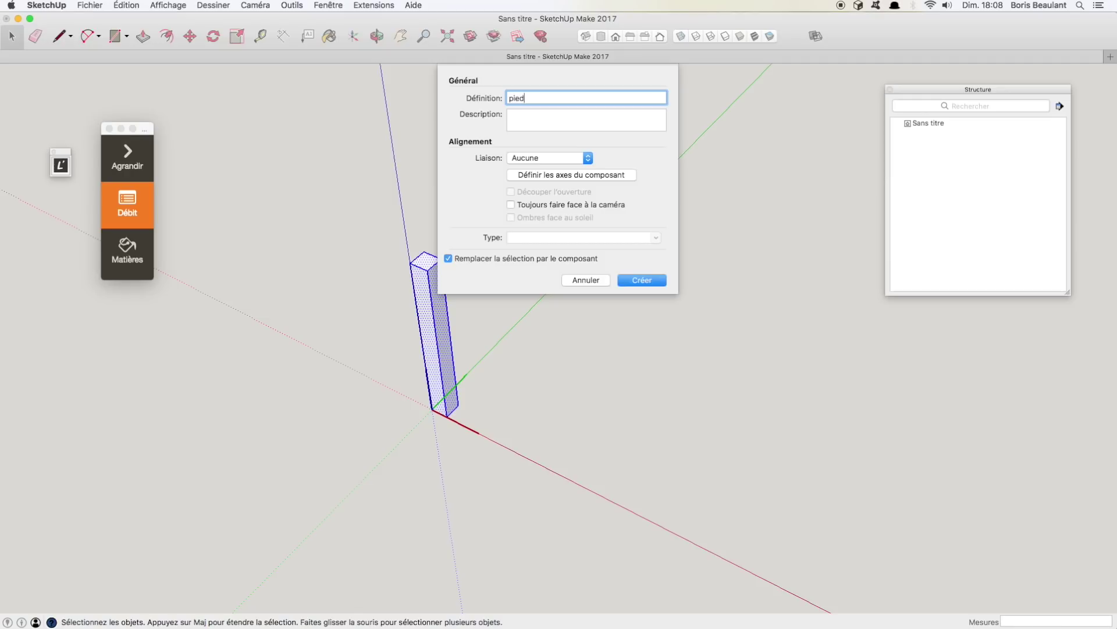
key("Return")
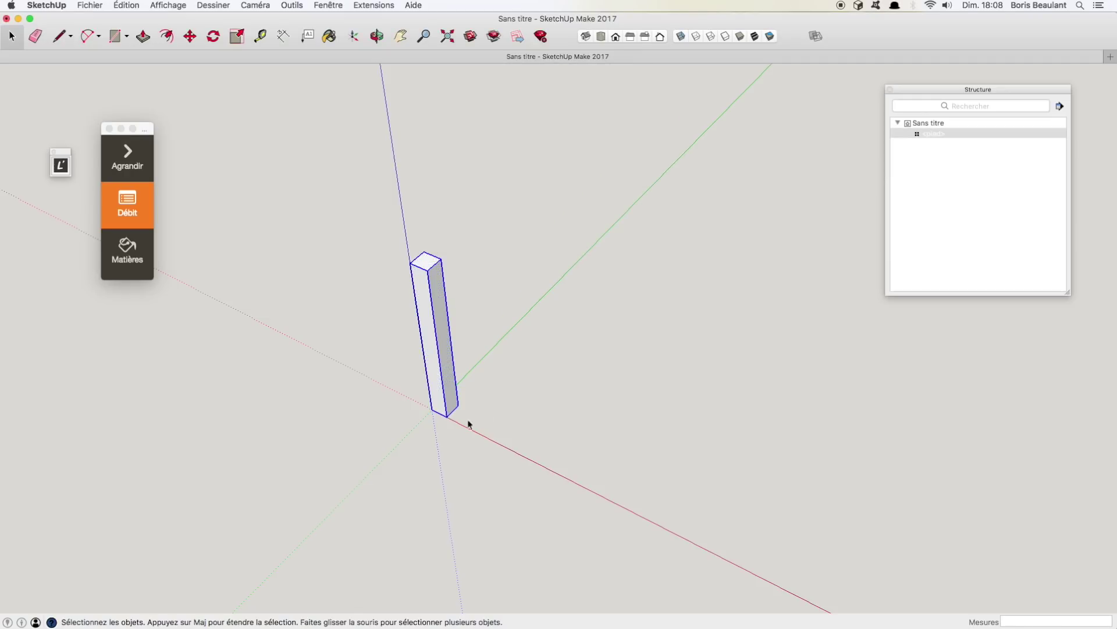
Place a guide 60 mm below the leg's top front edge and another along that edge.
middle_click_drag(496, 431, 440, 365, "shift")
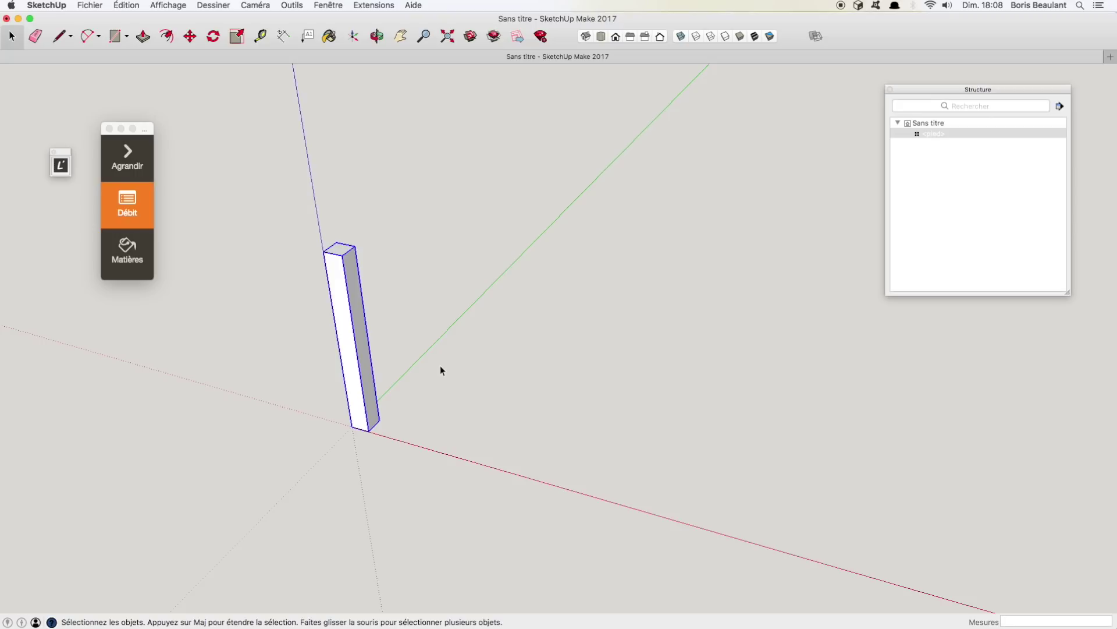
scroll(357, 287, "up", 2)
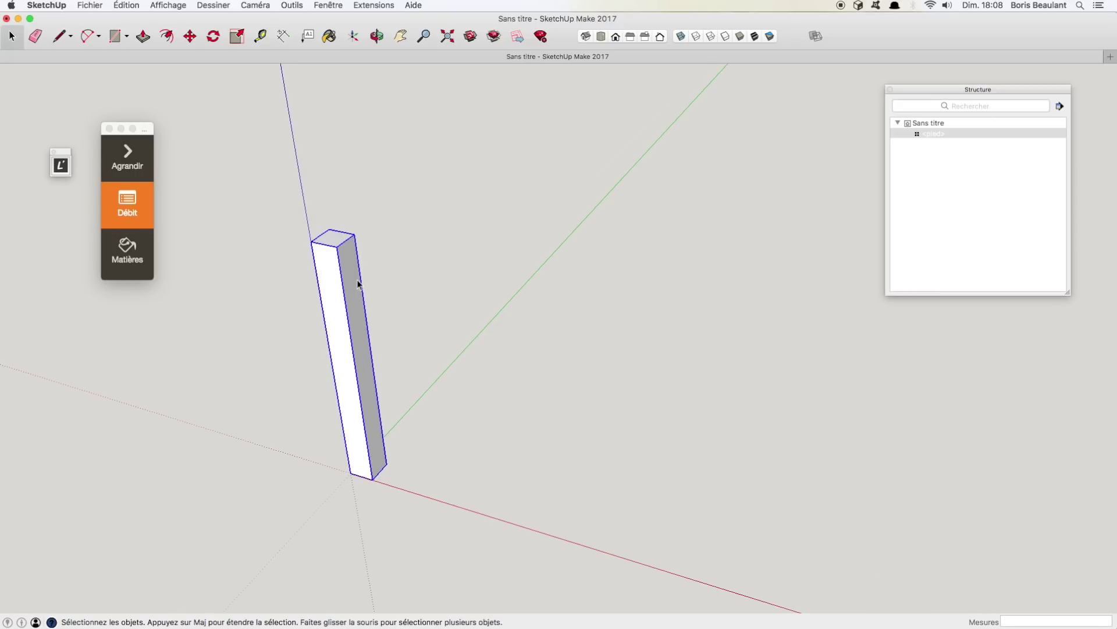
key("t")
left_click(324, 244)
type("6")
key("Return")
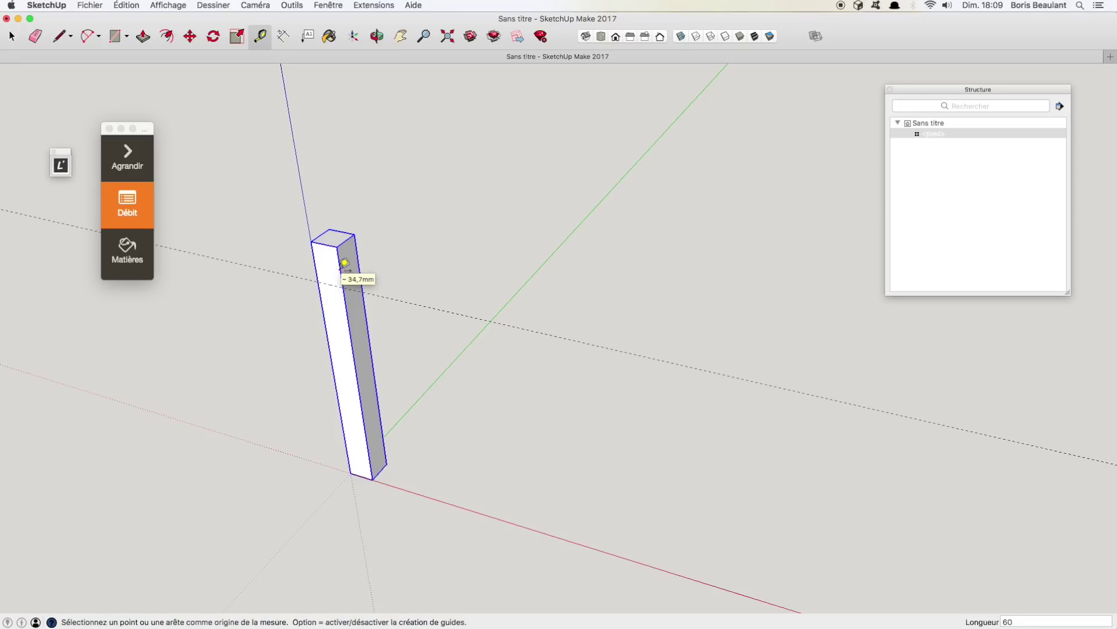
left_click(325, 242)
left_click(326, 242)
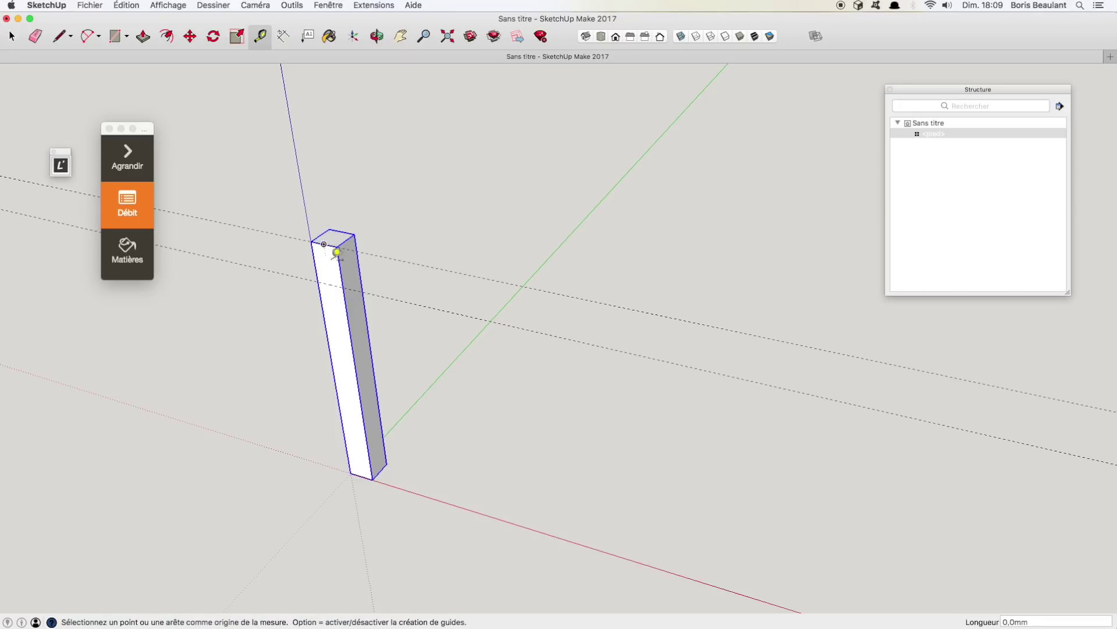
Place a vertical guide 400 mm from the leg's outer front edge along the red axis.
left_click(350, 444)
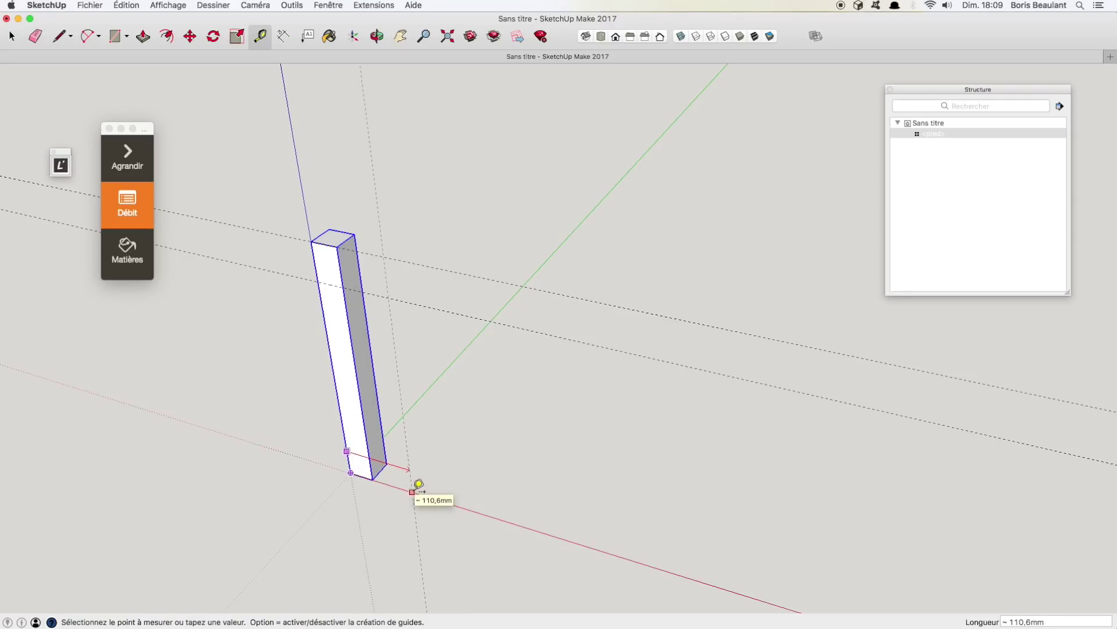
key("BackSpace")
key("BackSpace")
key("BackSpace")
key("BackSpace")
key("BackSpace")
key("BackSpace")
key("BackSpace")
key("BackSpace")
key("BackSpace")
type("400")
key("Return")
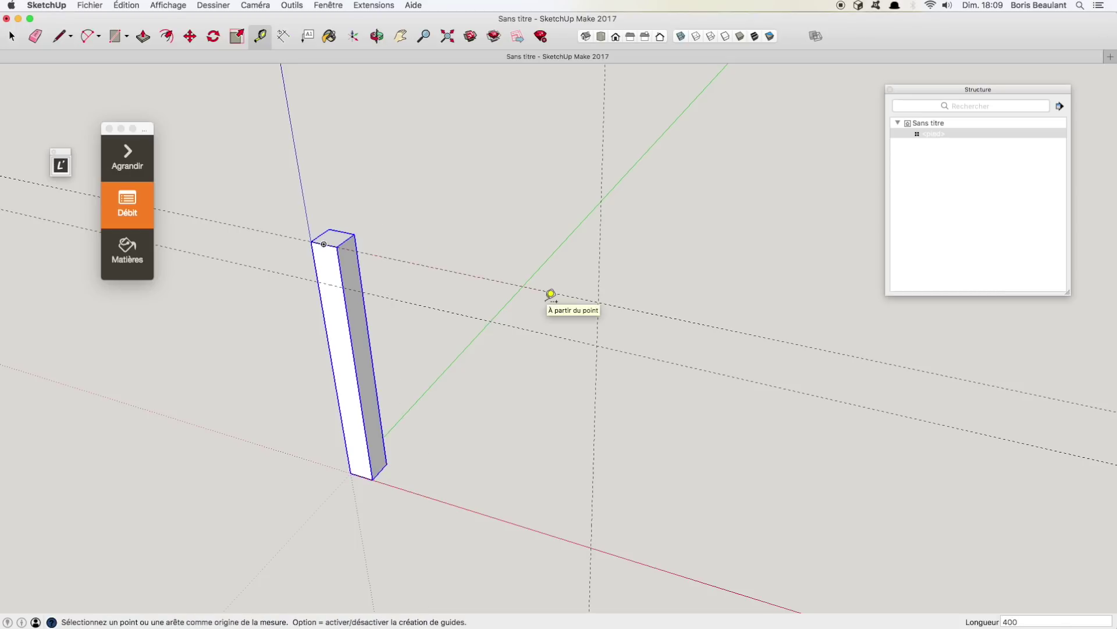
Add another vertical guide offset 40 mm from the 400 mm guide back toward the leg.
left_click(598, 321)
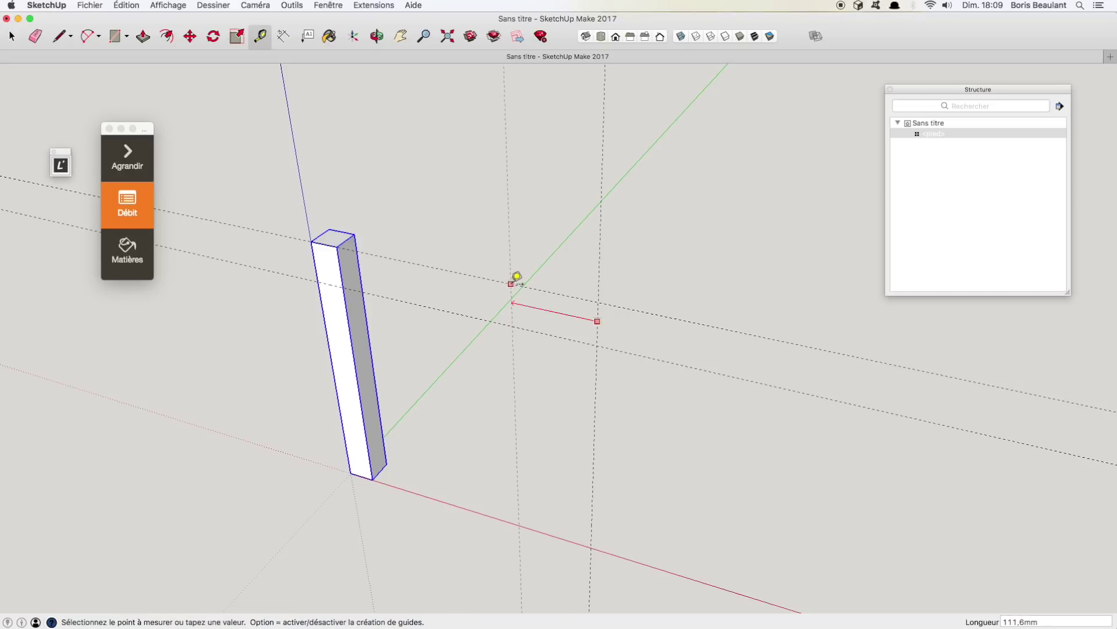
type("40")
key("Return")
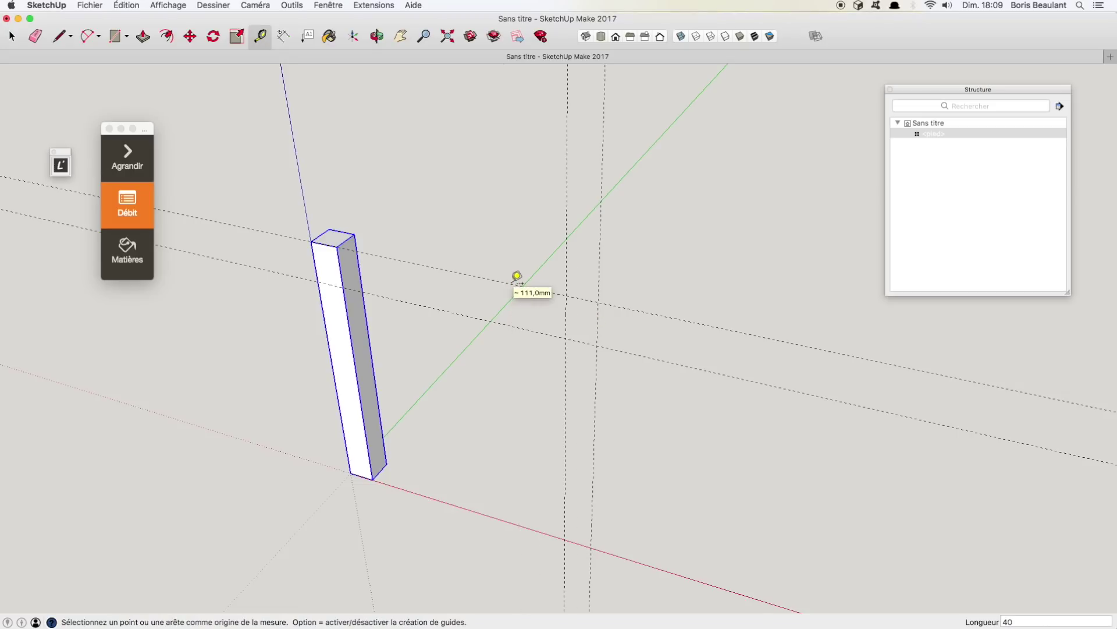
Draw a rectangle from the leg's edge to the inner vertical guide, between the two horizontal guides, and extrude it back 22 mm.
key("r")
left_click(343, 288)
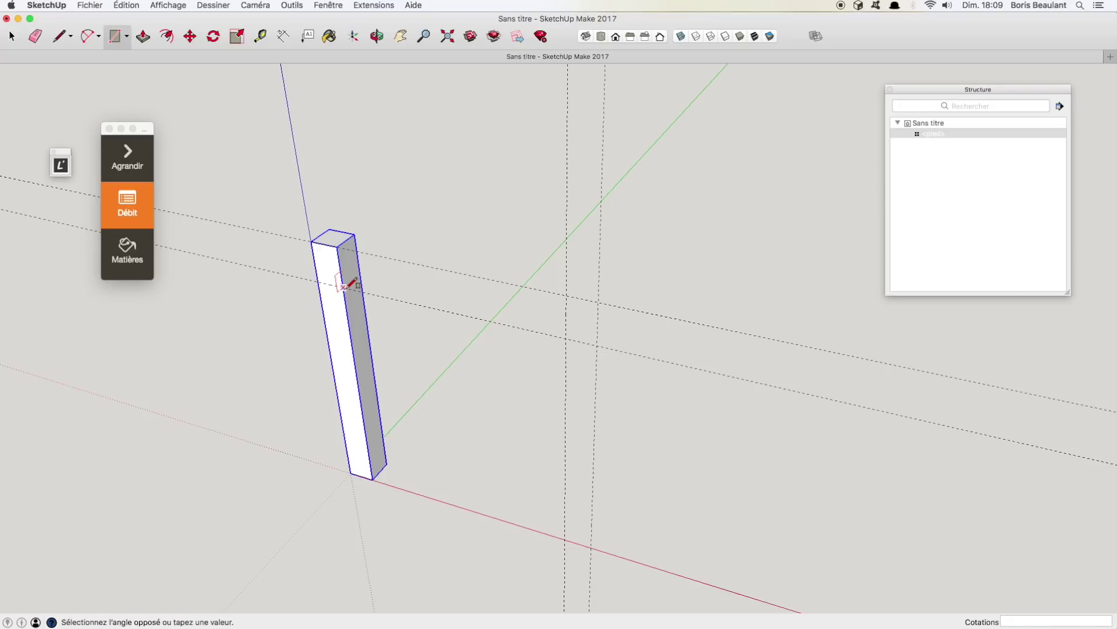
left_click(567, 295)
key("p")
left_click(484, 304)
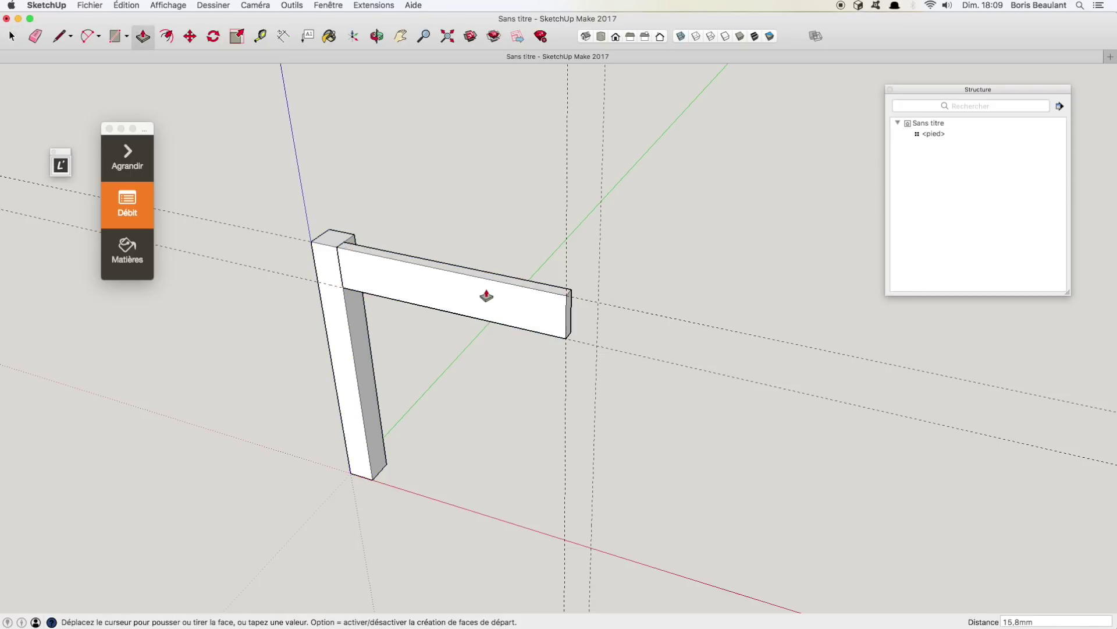
type("22")
key("Return")
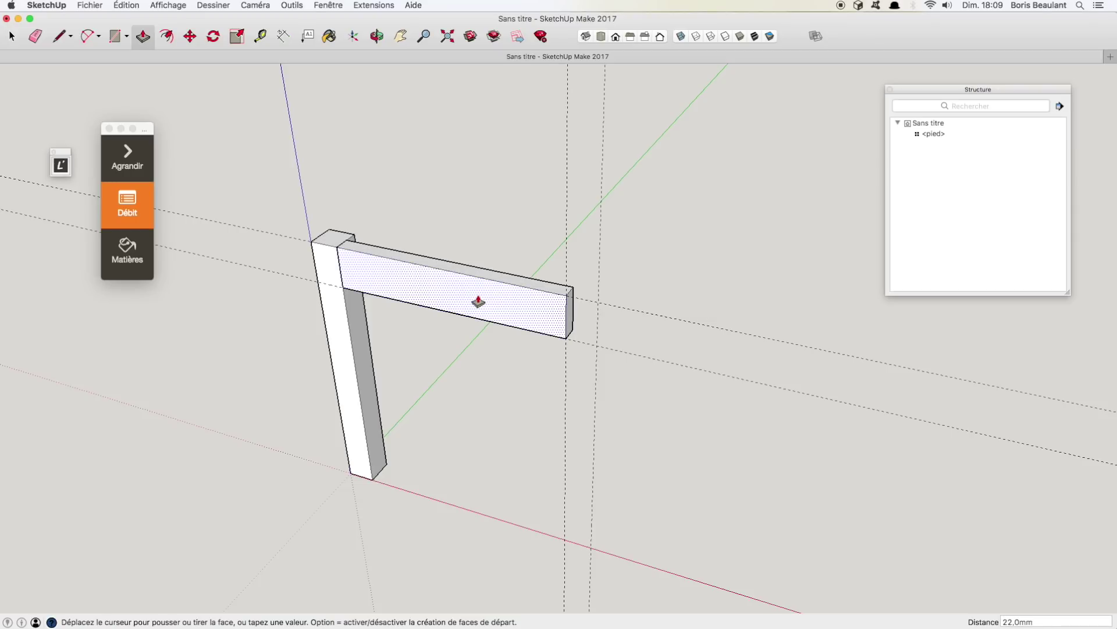
Select all the geometry of the rail and make it a component named "traverse".
key("space")
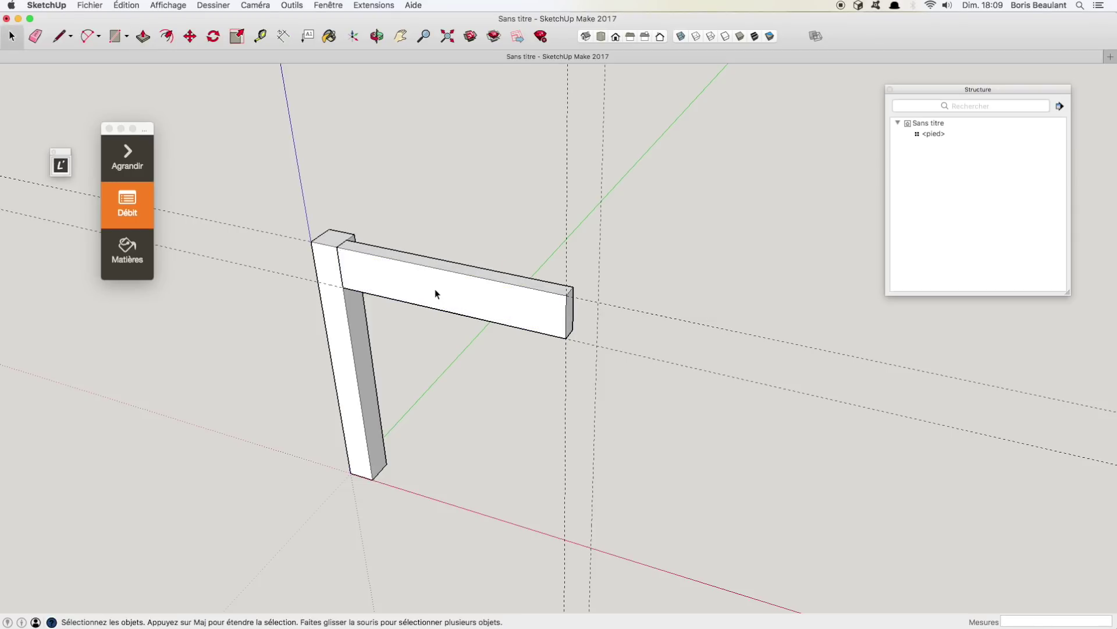
left_click(413, 286)
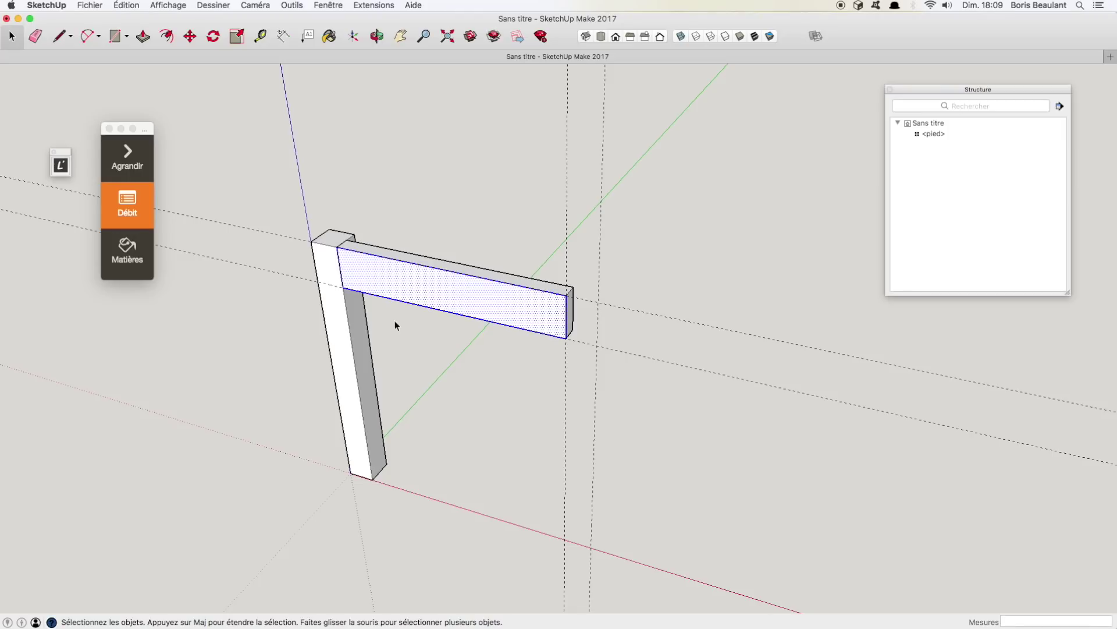
triple_click(419, 289)
right_click(419, 291)
left_click(450, 362)
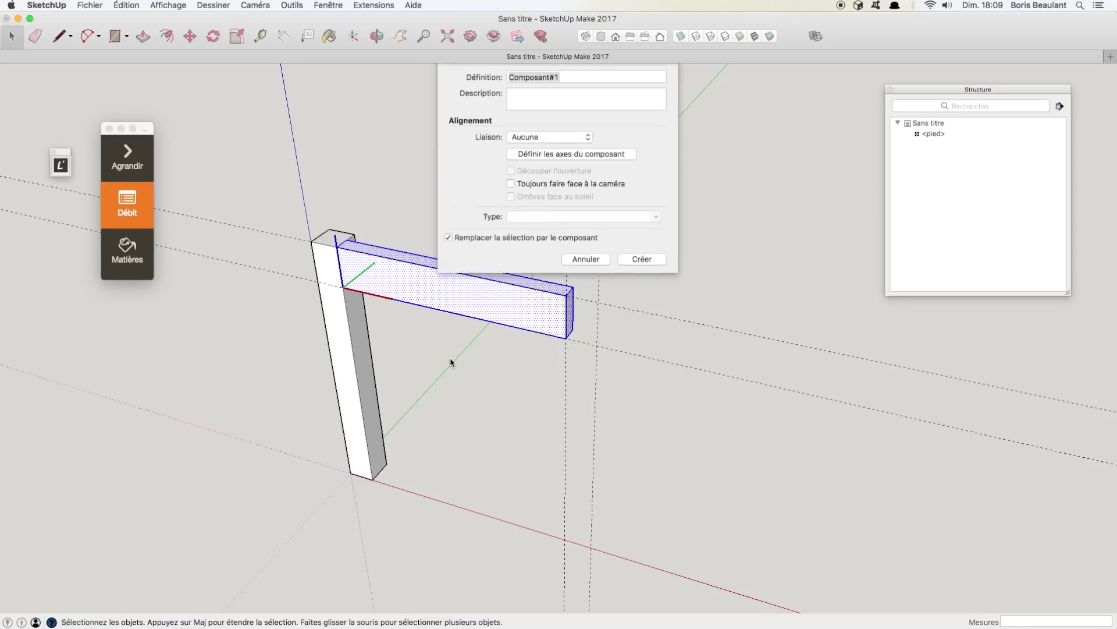
type("traverse")
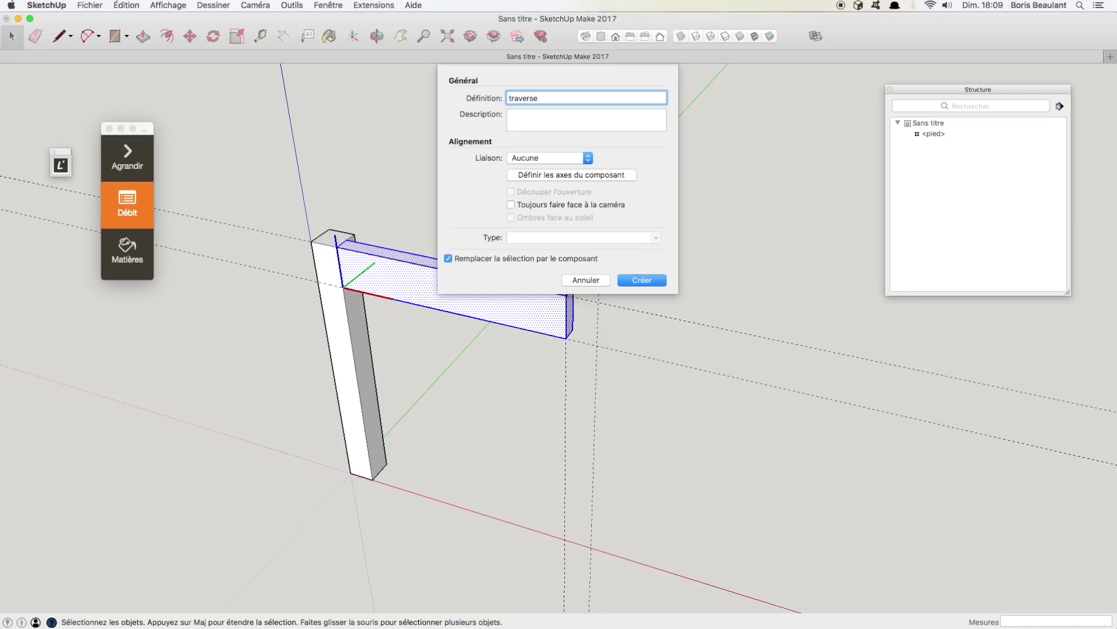
key("Return")
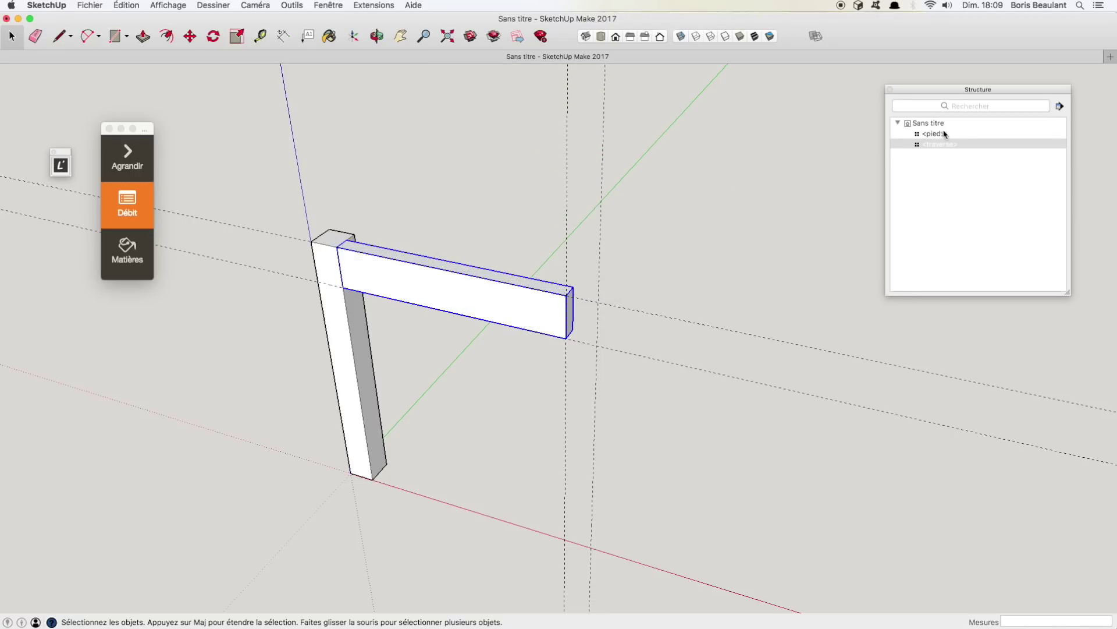
Delete all the guides from the model.
left_click(943, 167)
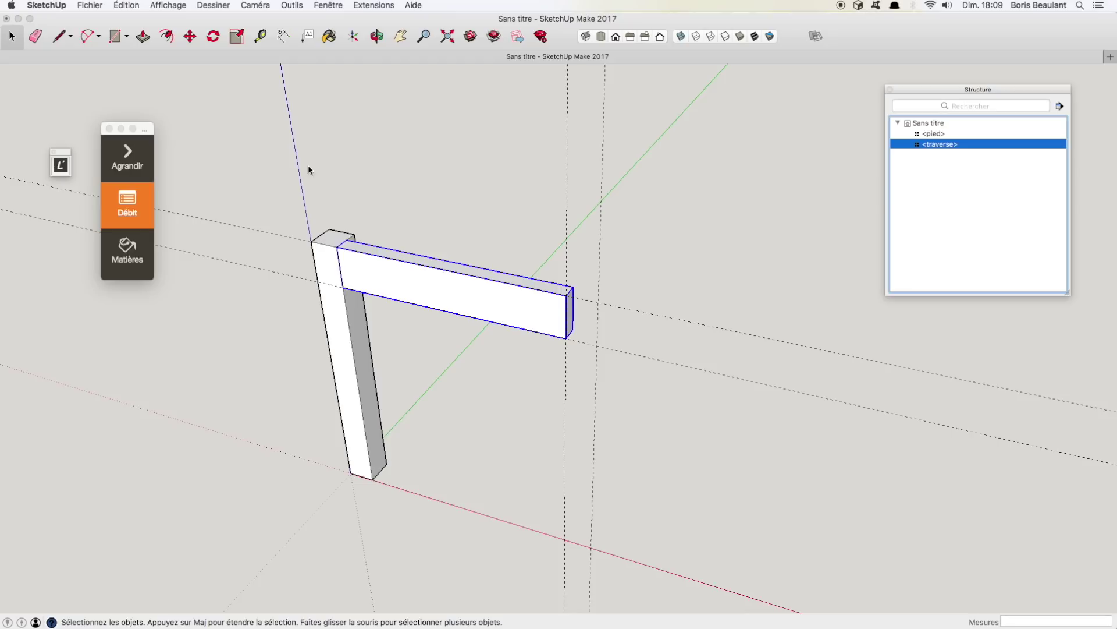
left_click(88, 6)
mouse_move(126, 6)
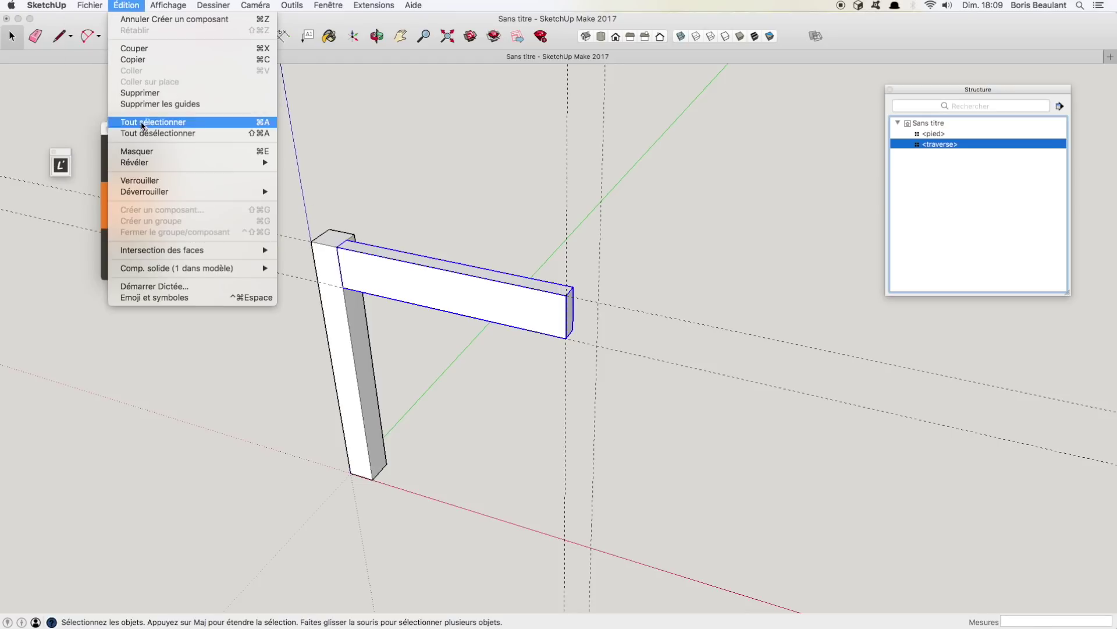
left_click(165, 104)
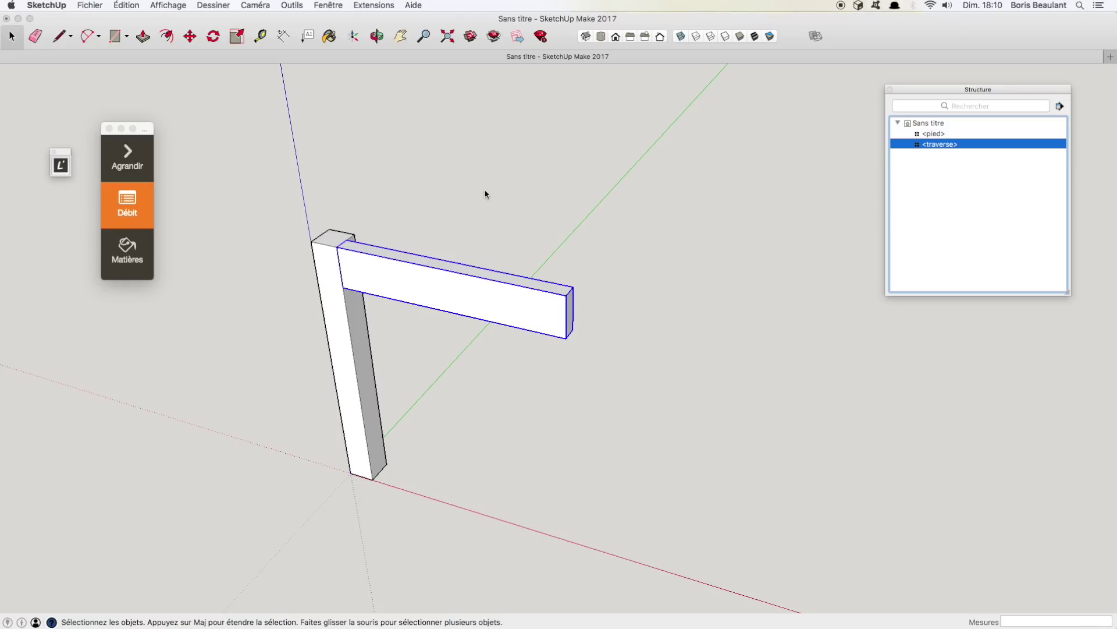
Clear the selection and generate the cut list (Fiche de débit) for the whole model with the L'Air du Bois toolbox.
left_click(468, 201)
left_click(118, 173)
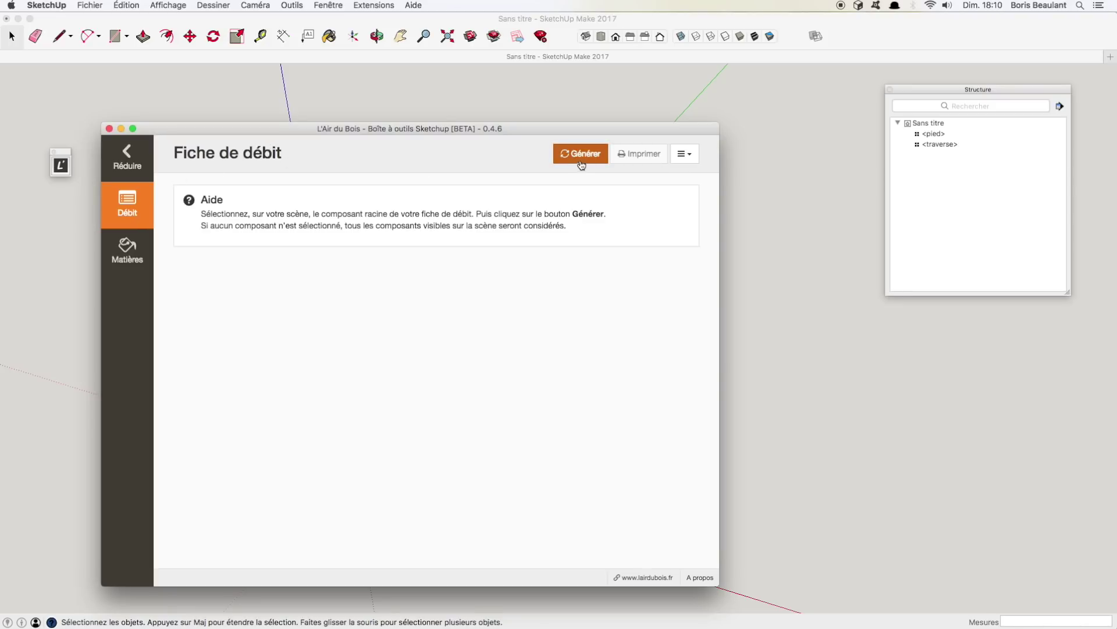
left_click(581, 155)
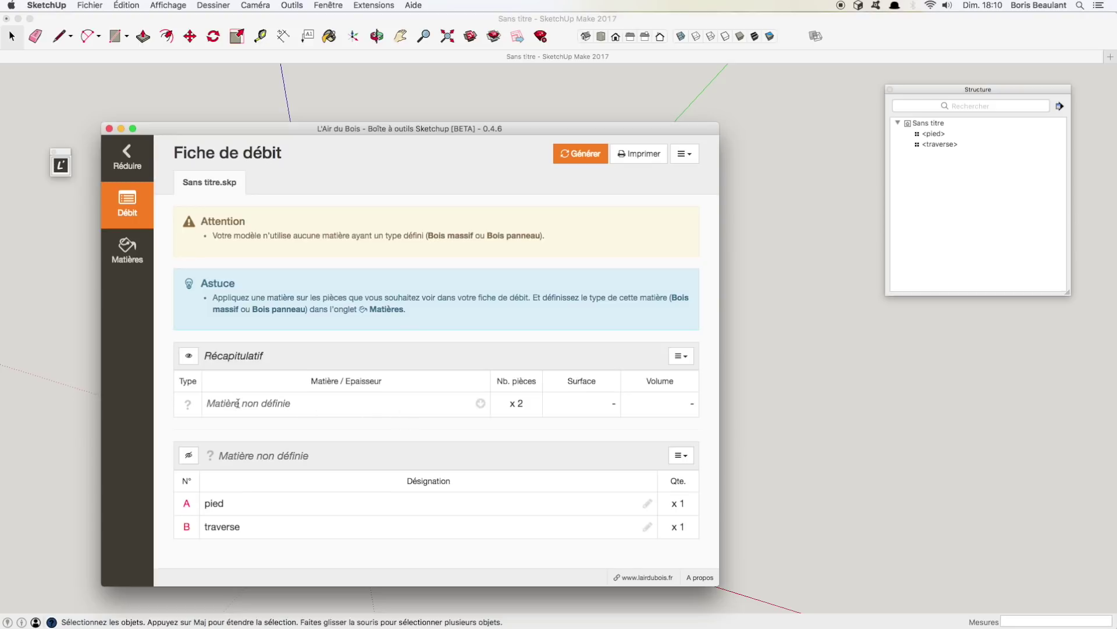
Examine the cut list's summary by material and the names and quantities of its parts.
left_click_drag(303, 403, 208, 402)
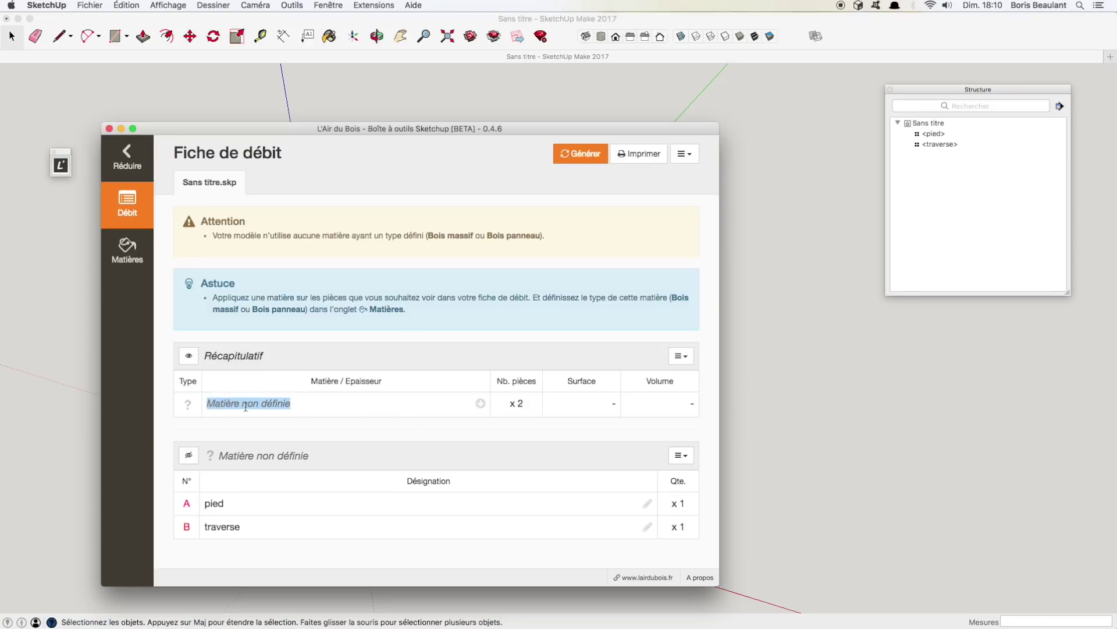
left_click_drag(510, 404, 523, 403)
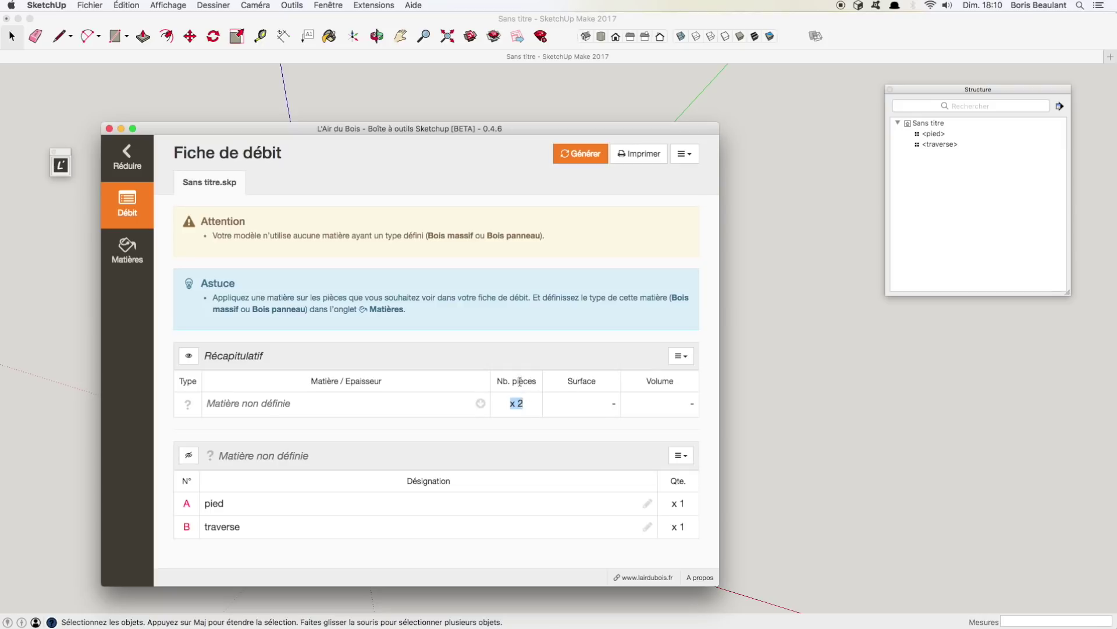
left_click_drag(221, 455, 326, 455)
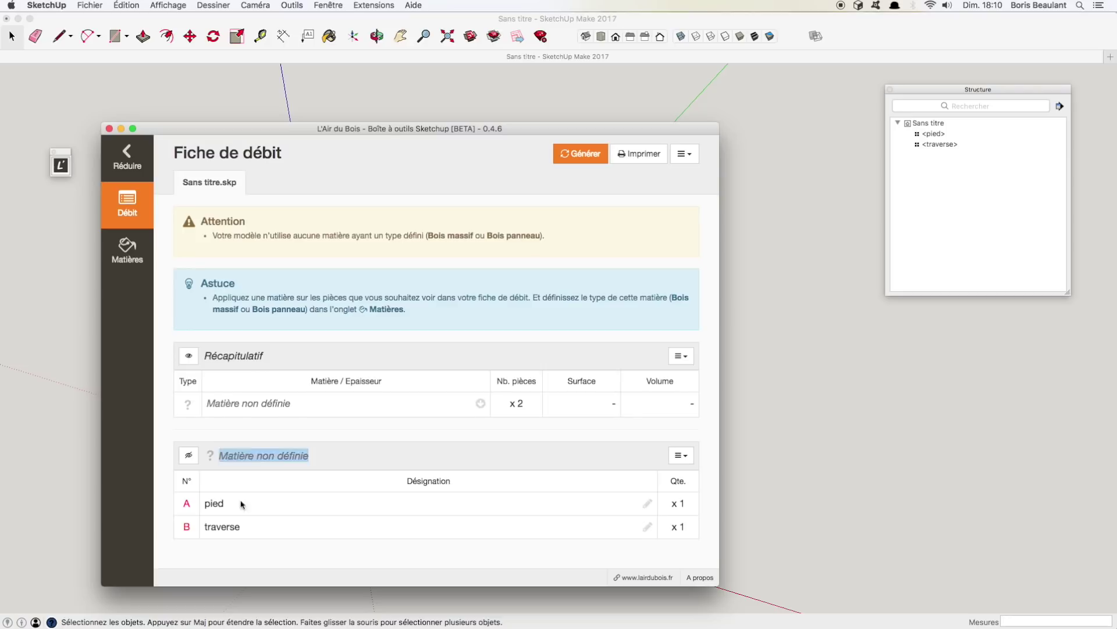
left_click_drag(242, 503, 203, 503)
left_click_drag(688, 504, 662, 504)
left_click_drag(203, 504, 219, 504)
left_click(224, 505)
left_click_drag(688, 527, 656, 527)
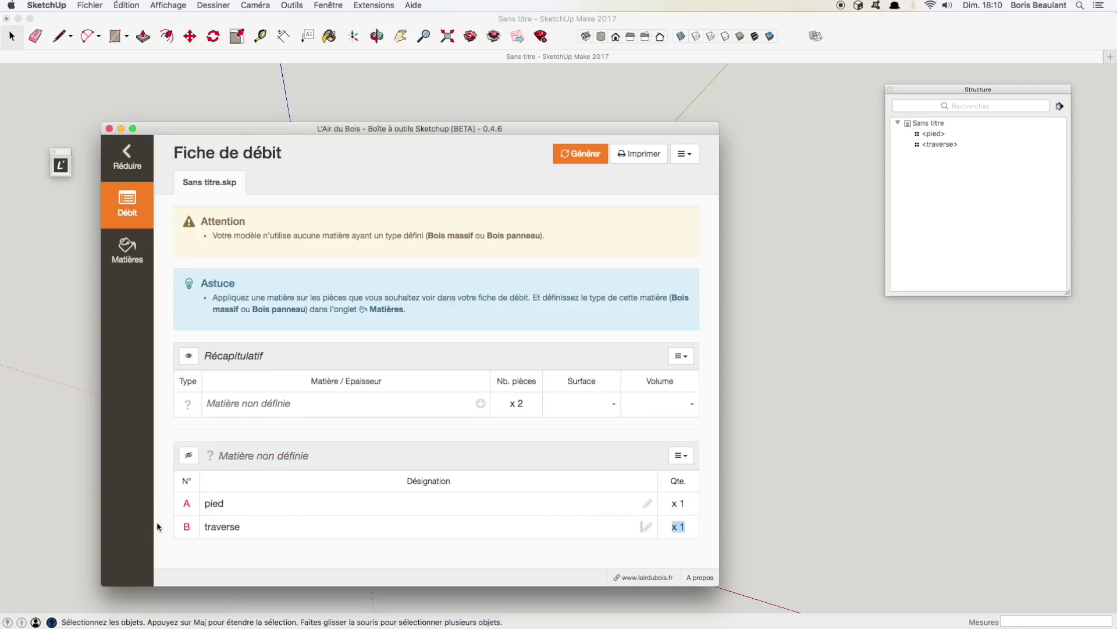
double_click(224, 527)
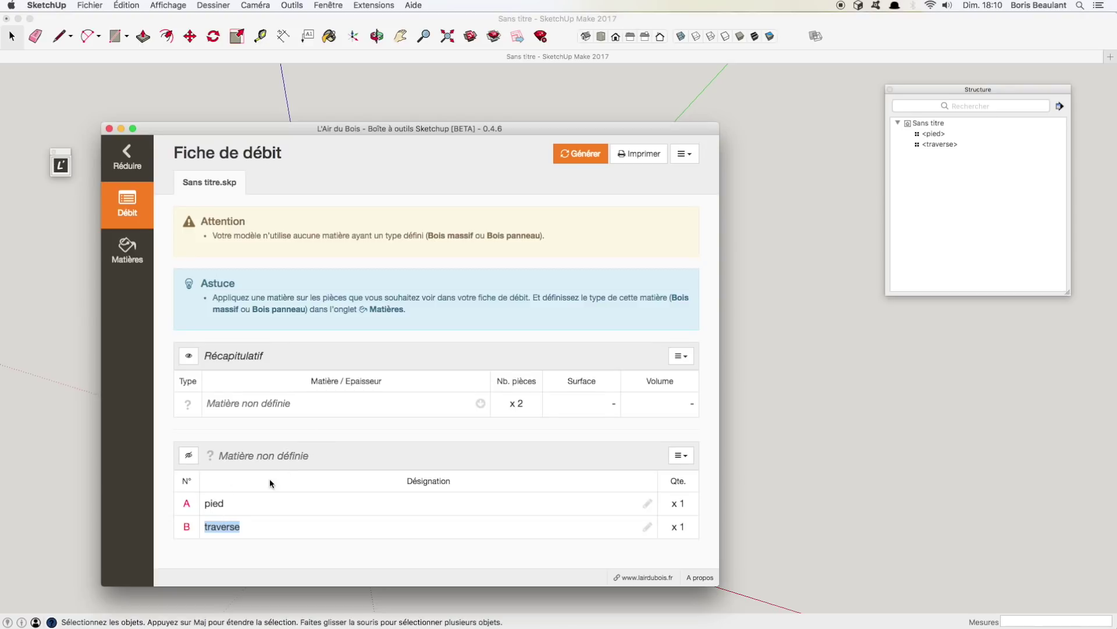
Collapse the toolbox and place two ground guides, 200 mm from the green axis and 200 mm from the red axis.
left_click(130, 161)
left_click(479, 312)
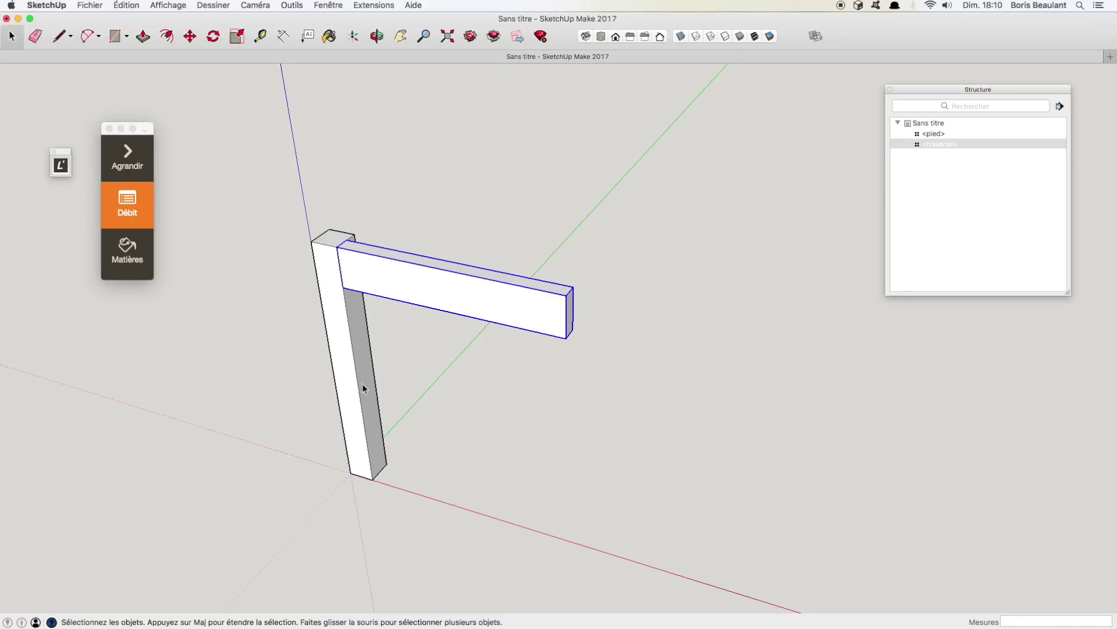
left_click(458, 377)
key("t")
left_click(427, 390)
type("200")
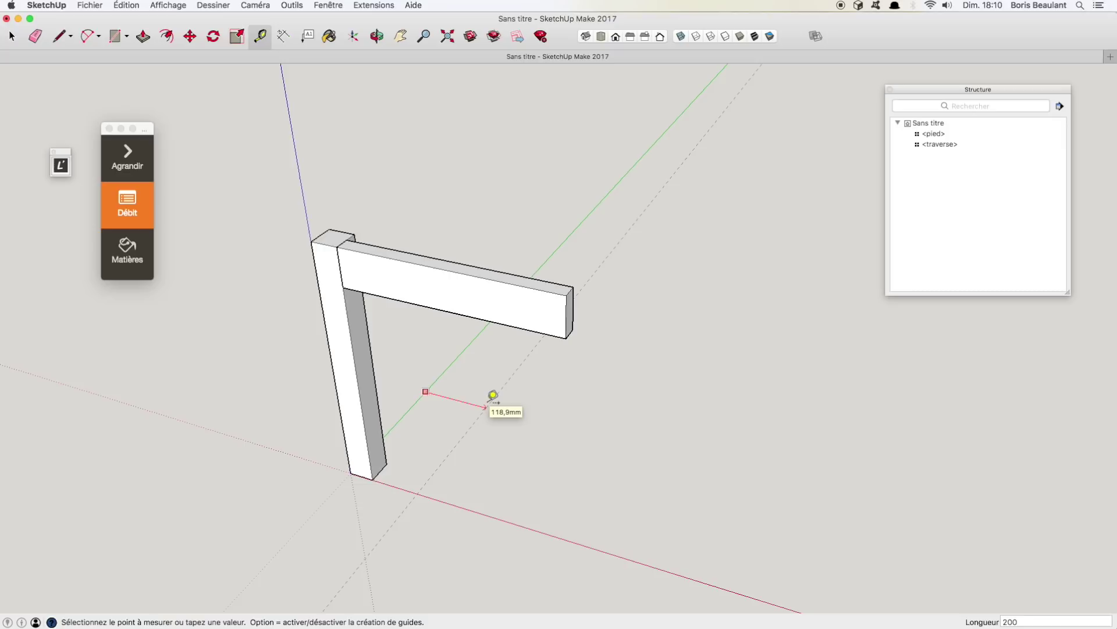
key("Return")
left_click(406, 491)
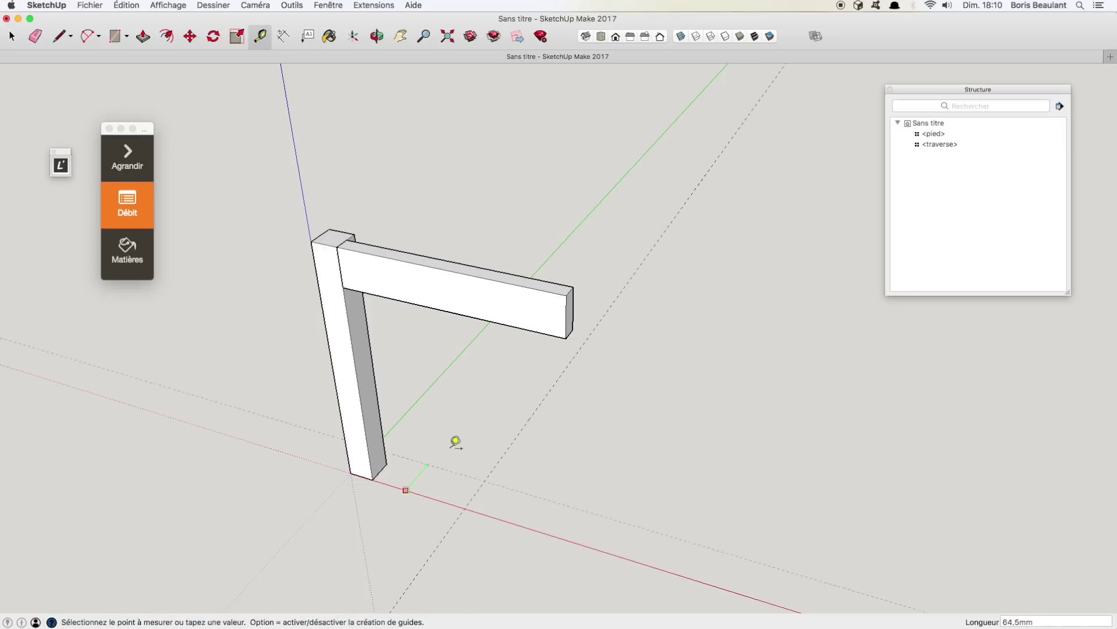
type("200")
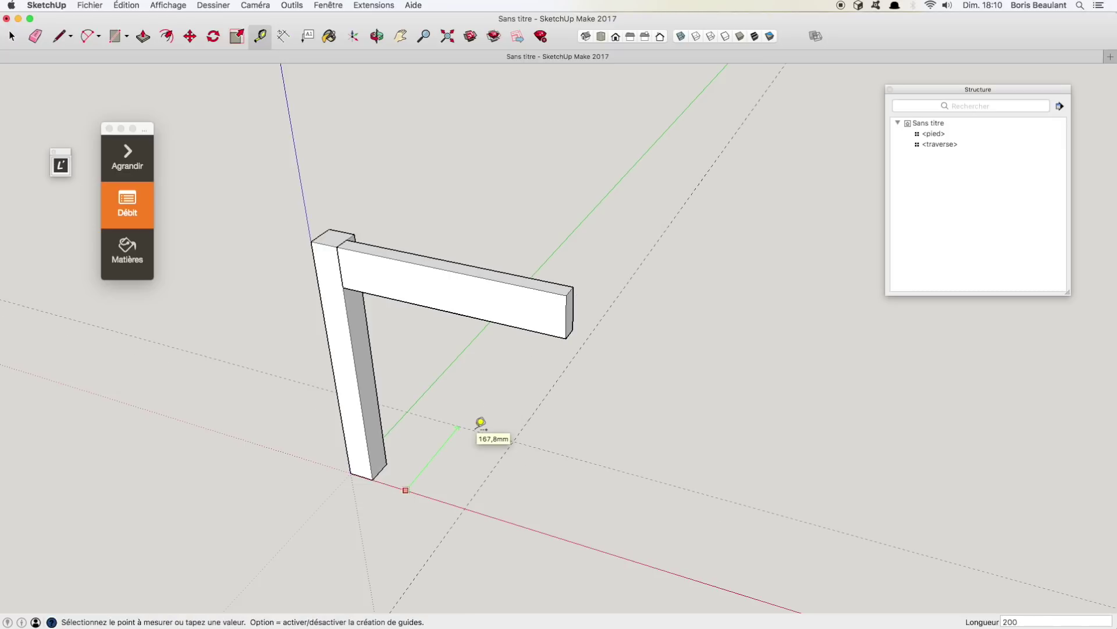
key("Return")
key("space")
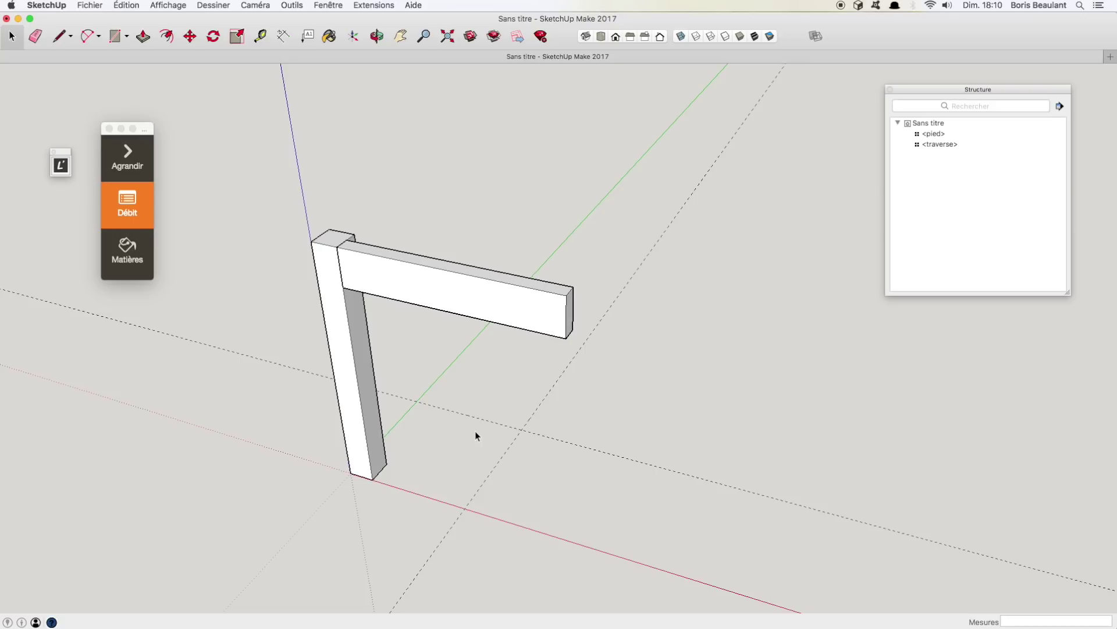
key("q")
left_click(522, 429)
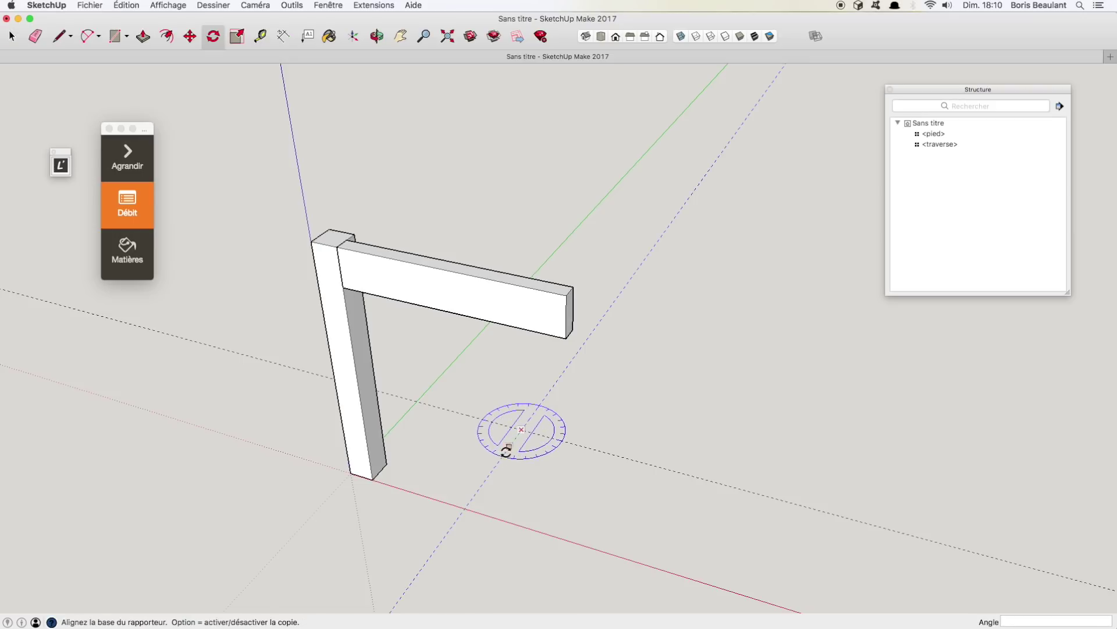
key("space")
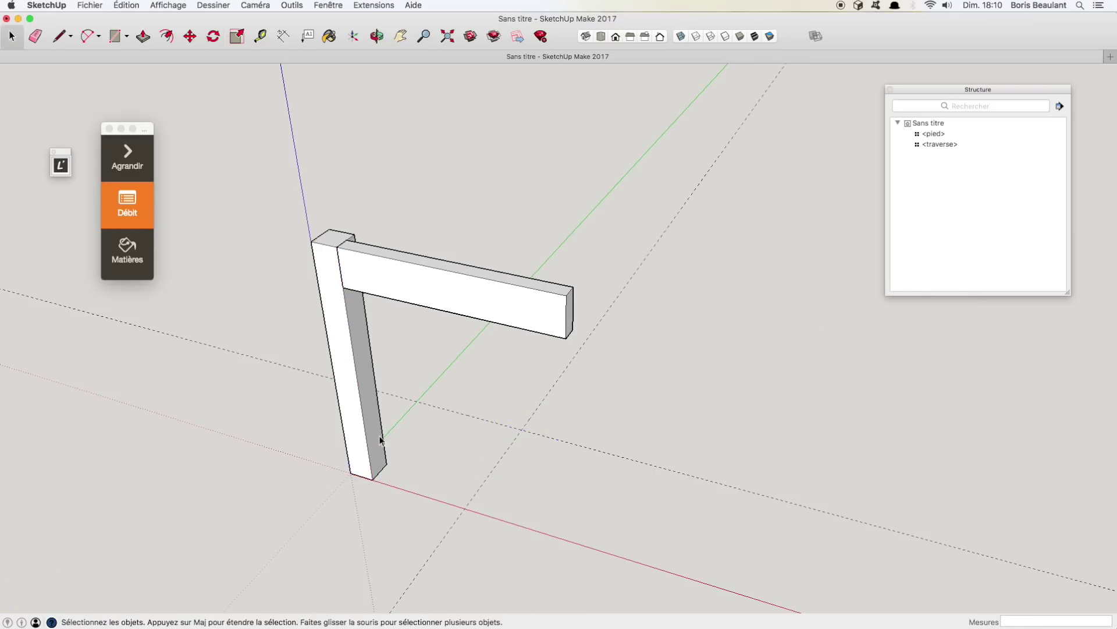
Rotate-copy the leg and rail together a quarter turn about the ground guides' intersection, repeating the copy with x3.
left_click(378, 430)
left_click(420, 275, "shift")
key("q")
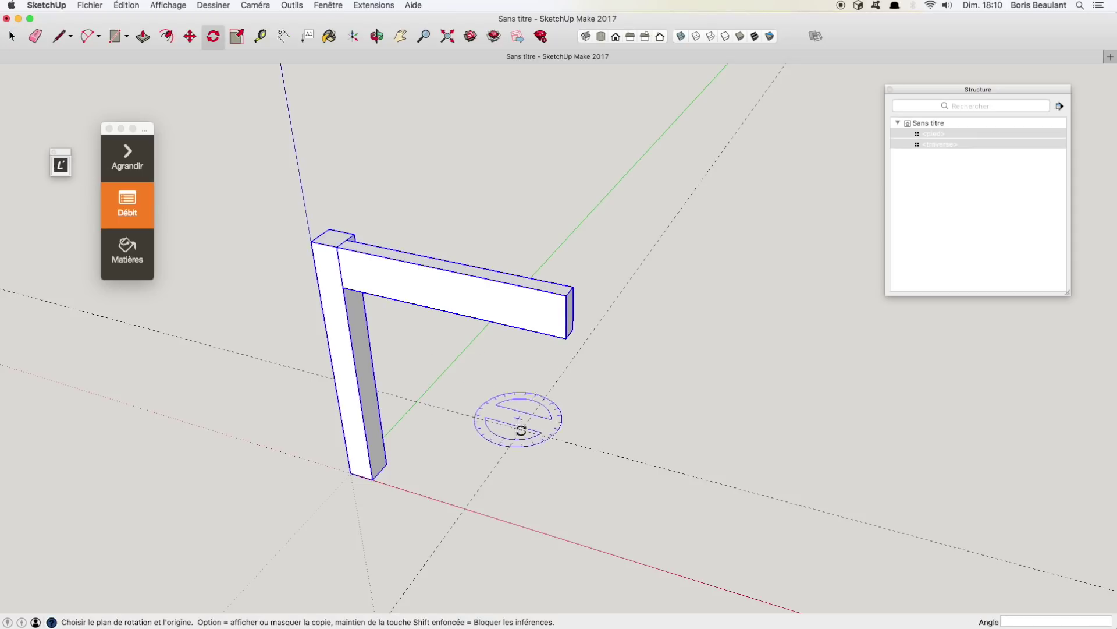
left_click(521, 430)
left_click(495, 466)
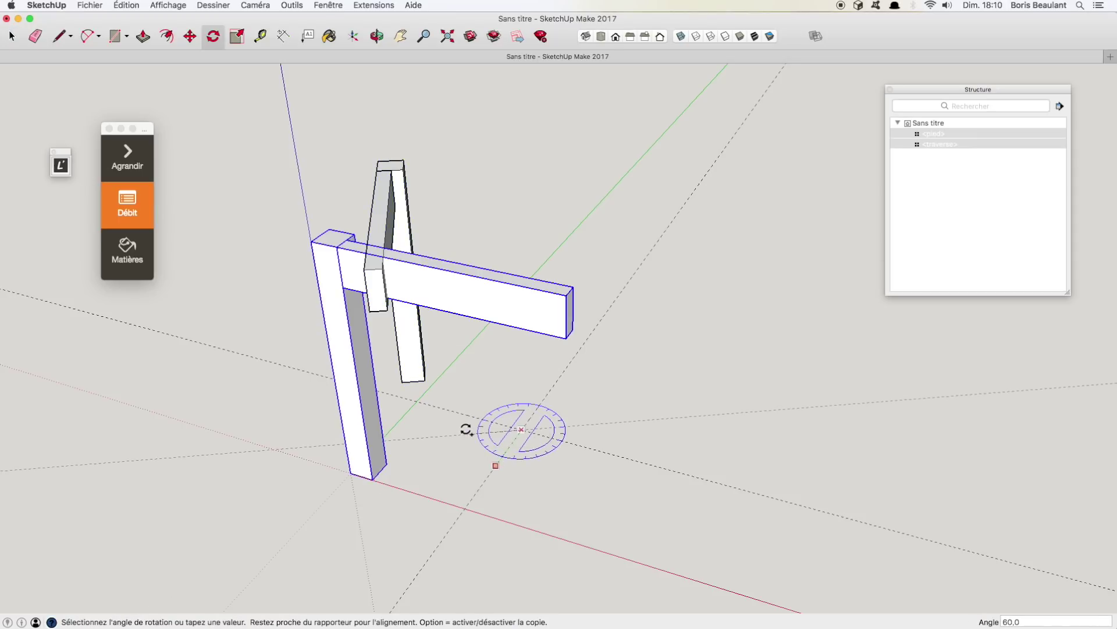
left_click(463, 411)
type("x3")
key("Return")
key("space")
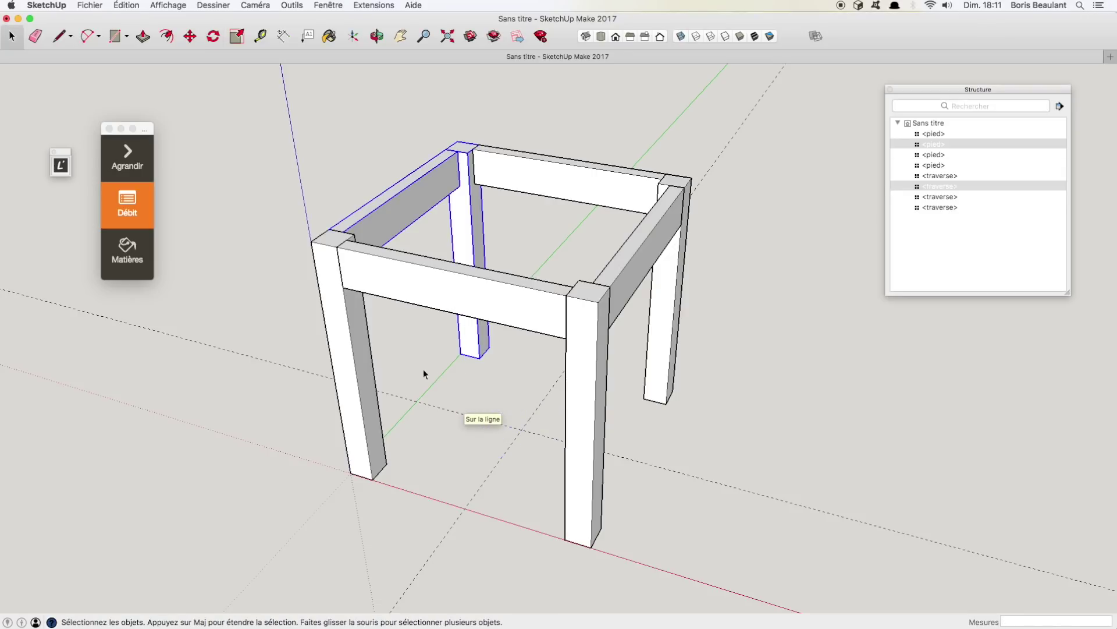
Open the original leg component for editing and try to widen it by extending its side face with Push/Pull.
left_click(345, 359)
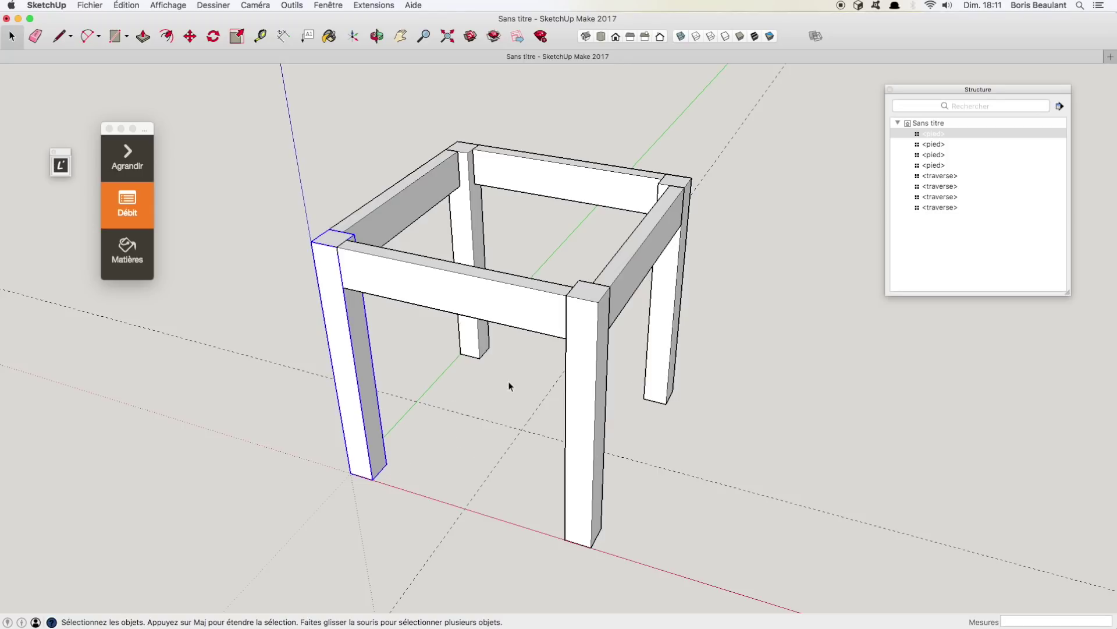
double_click(374, 458)
key("p")
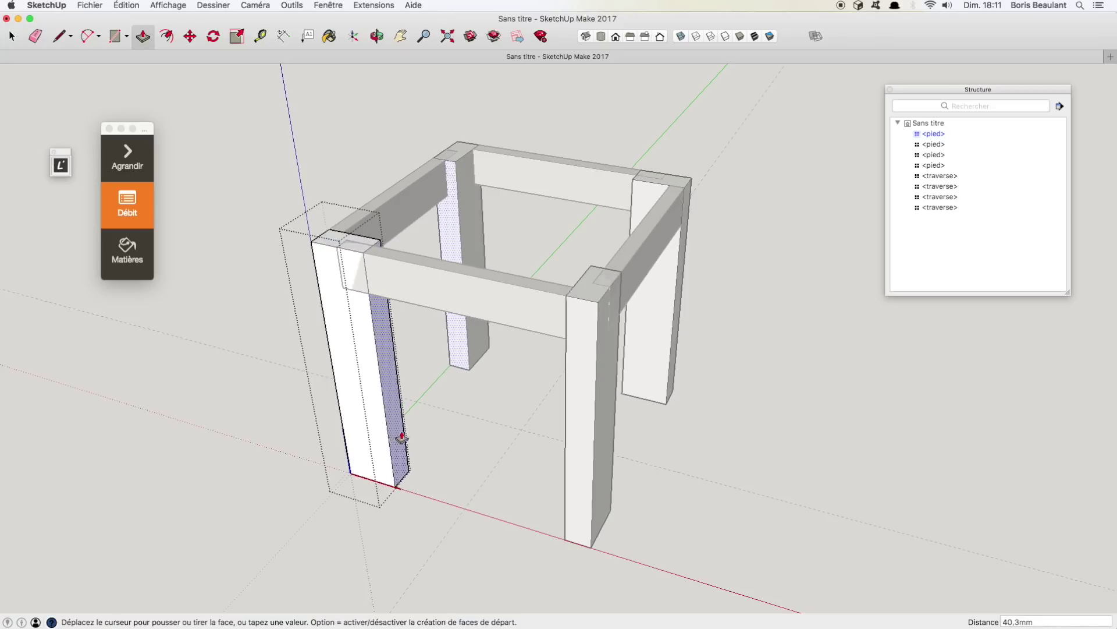
left_click(399, 442)
key("space")
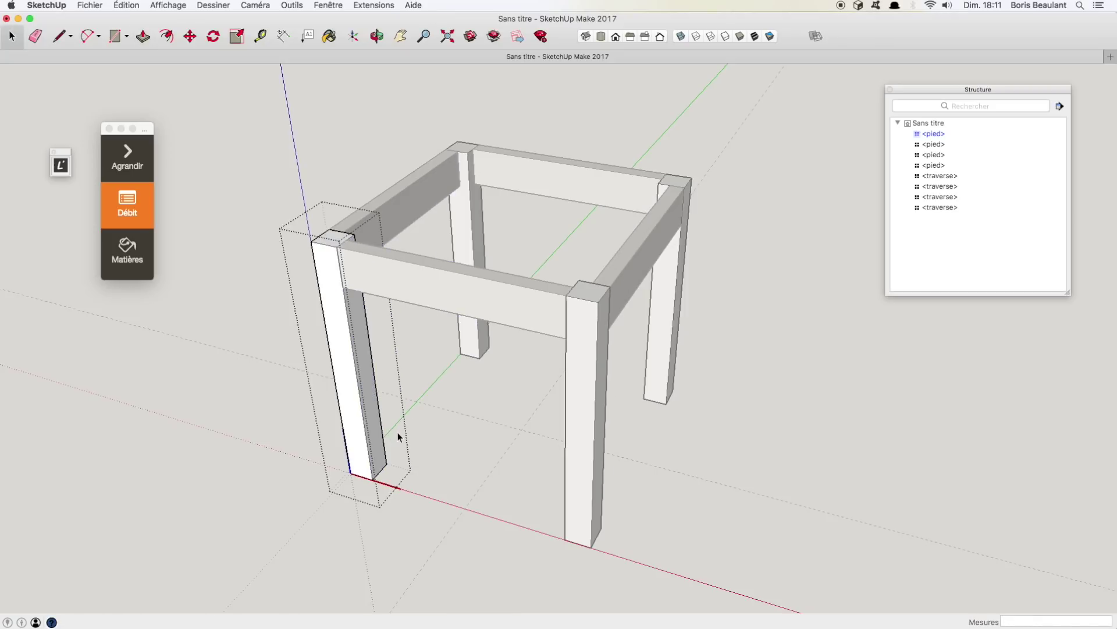
Close the leg component, regenerate the cut list for the whole model, check the part quantities and collapse the toolbox.
left_click(453, 452)
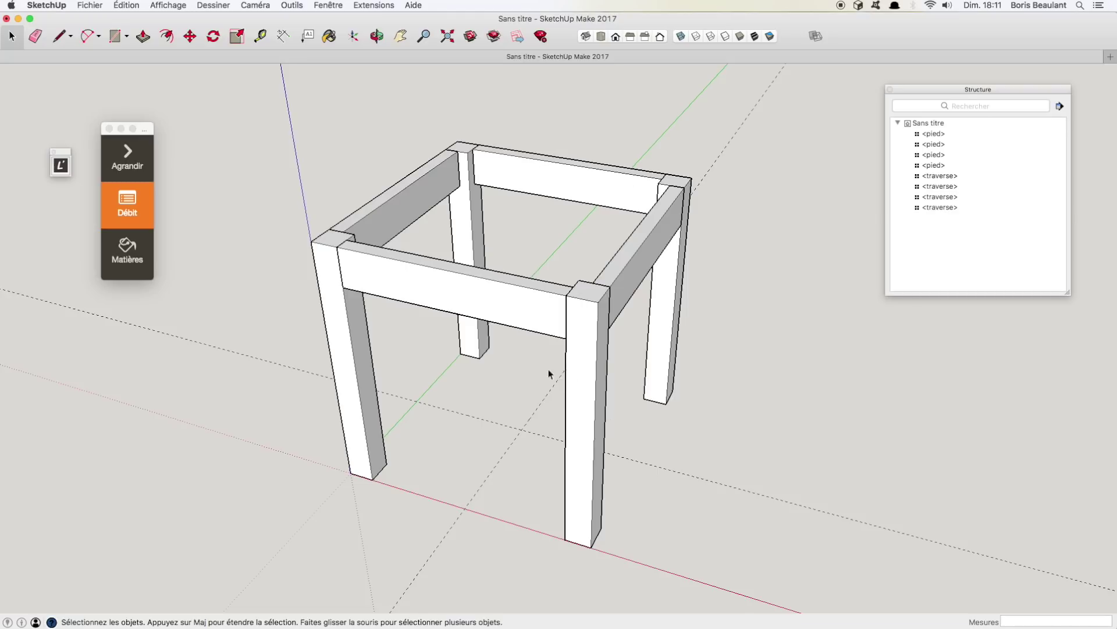
left_click(143, 159)
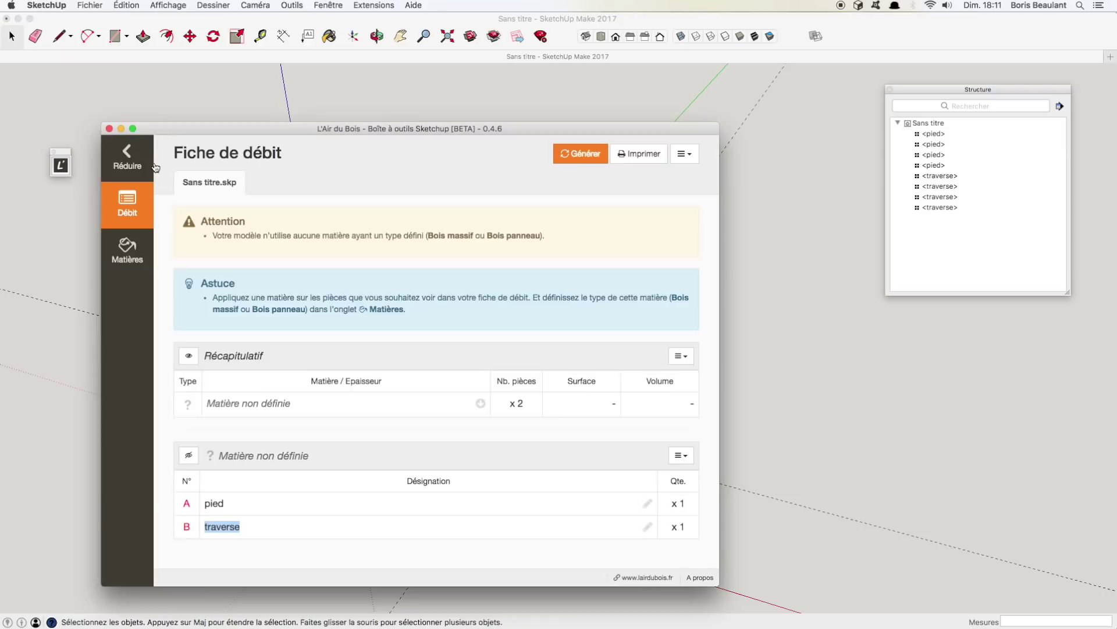
left_click(579, 153)
left_click_drag(696, 504, 652, 536)
left_click(120, 149)
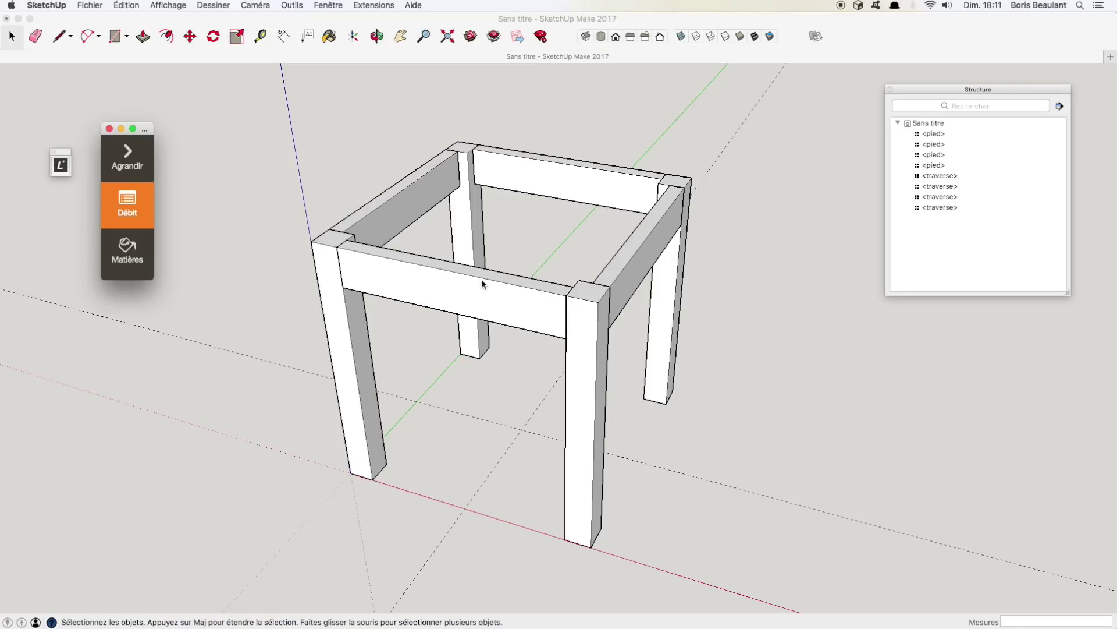
left_click(443, 271)
key("t")
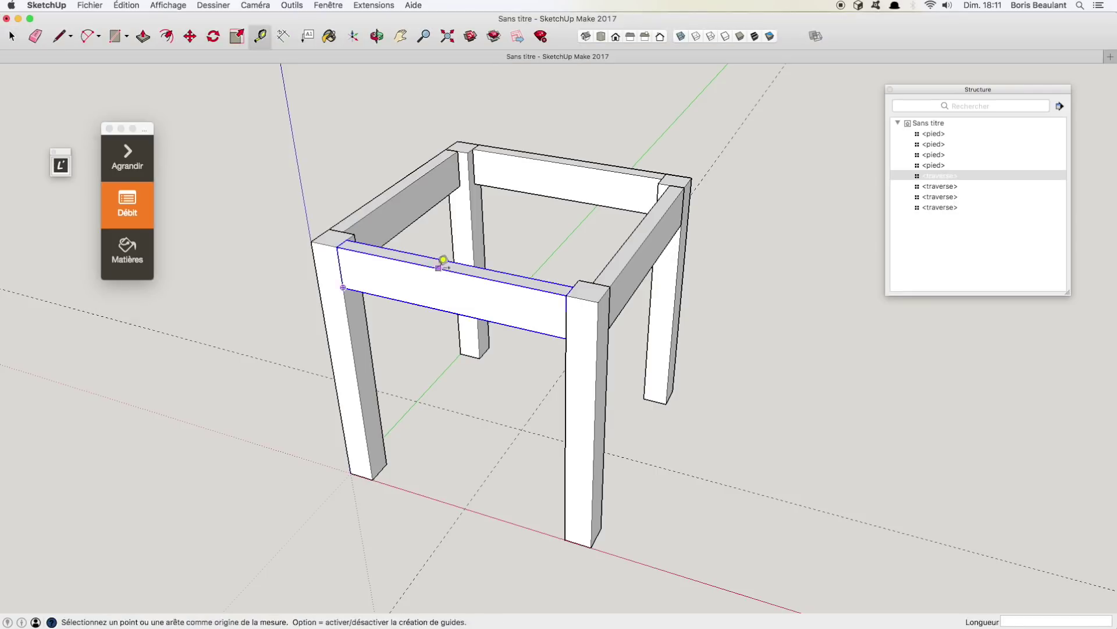
left_click(427, 255)
key("space")
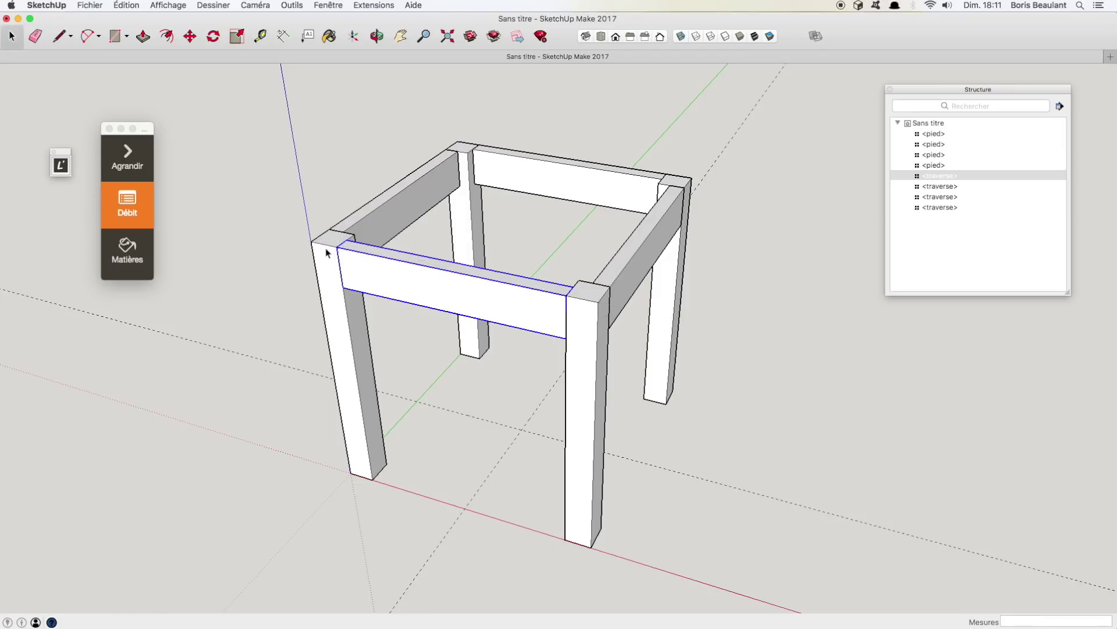
Place three guides 20 mm outside the frame, offset from the top outer edges of the left, front and right rails.
key("t")
left_click(351, 215)
type("20")
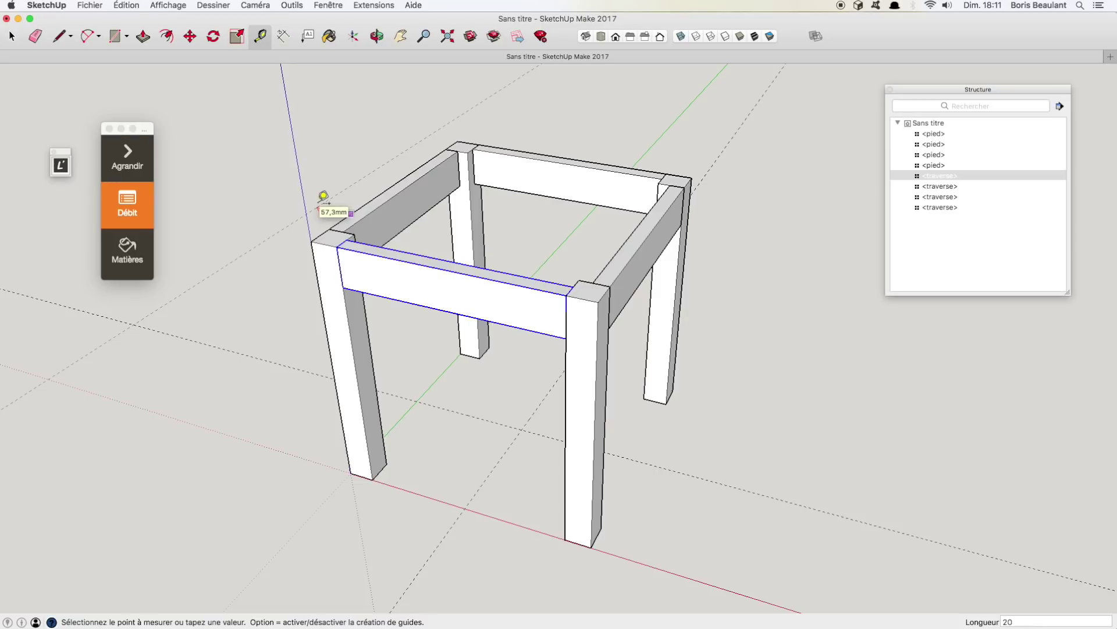
key("Return")
left_click(351, 249)
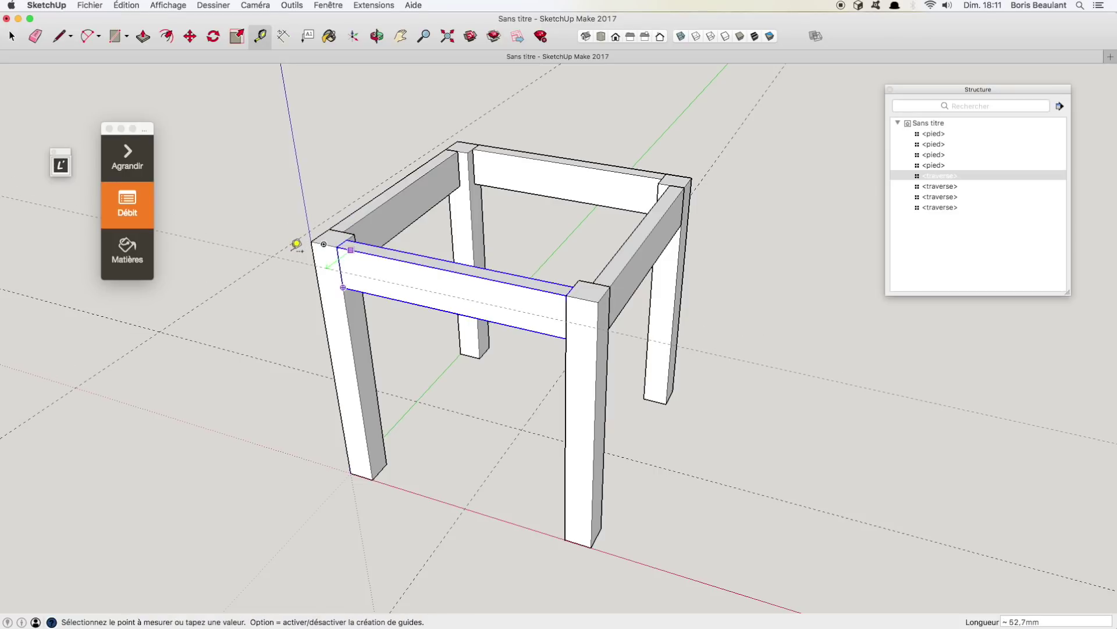
type("20")
key("Return")
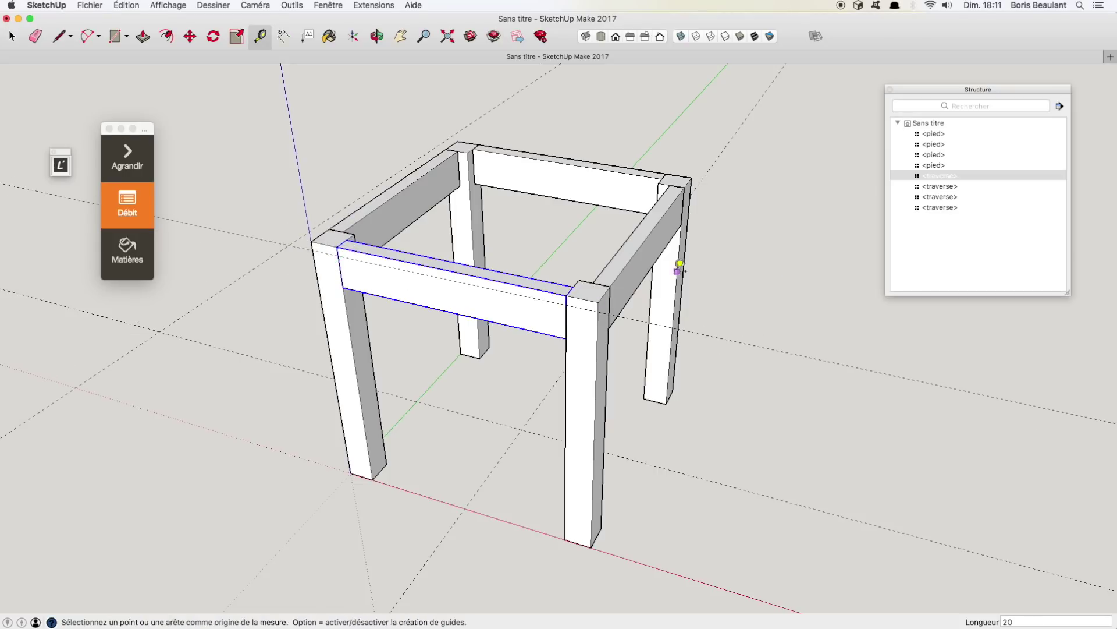
left_click(623, 268)
type("20")
key("Return")
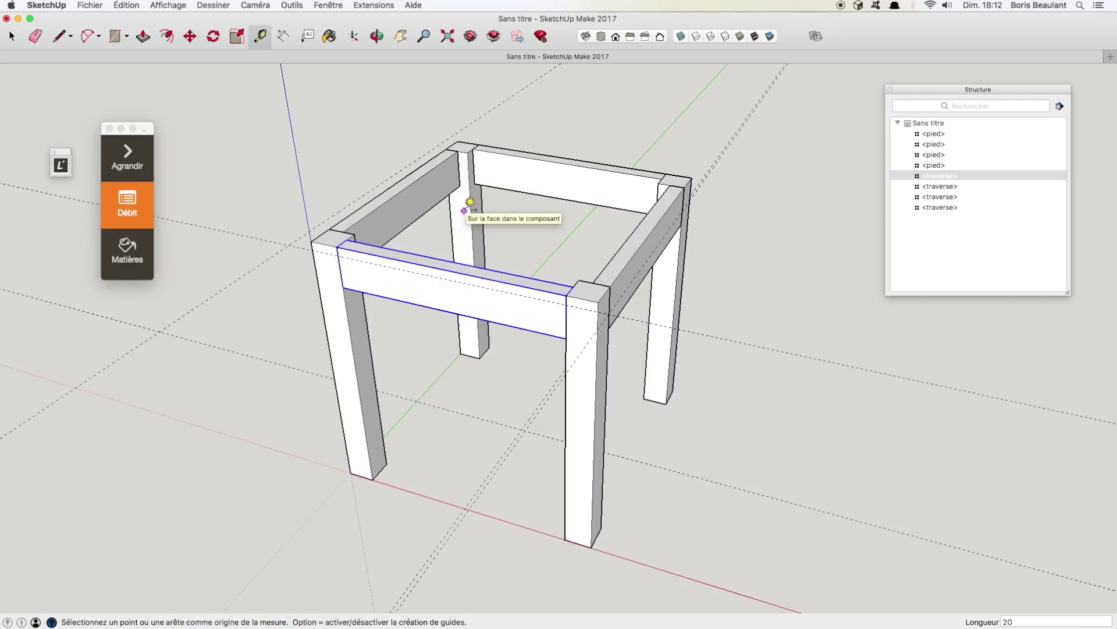
Draw a closed mitred outline for the front edging, joining the front guide intersections to the front legs' inner top corners.
key("l")
left_click(289, 245)
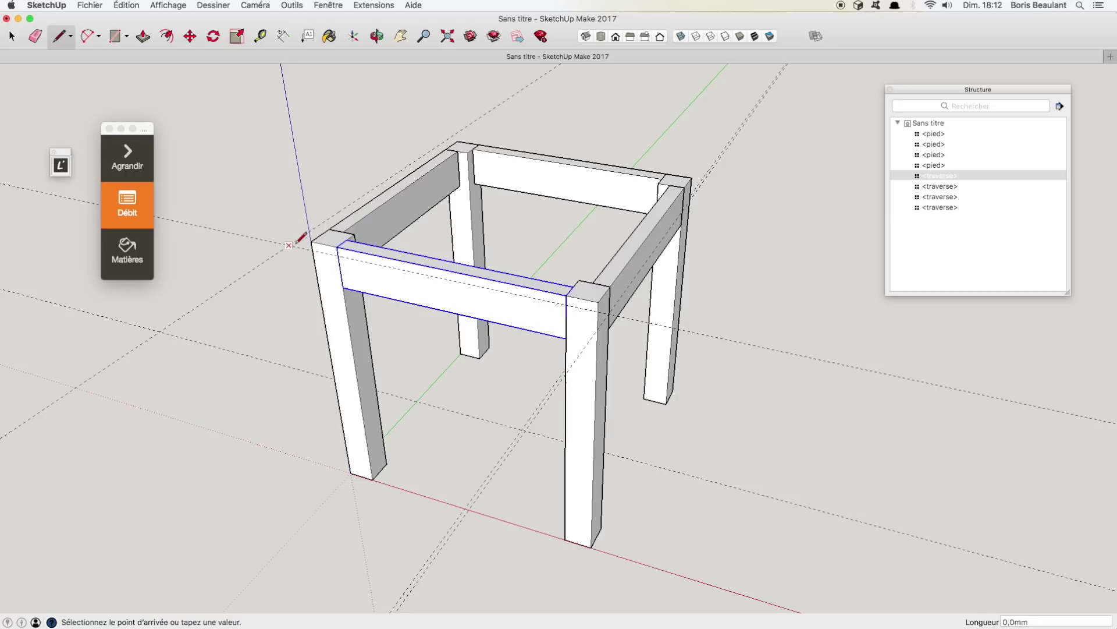
left_click(354, 234)
left_click(579, 280)
left_click(609, 313)
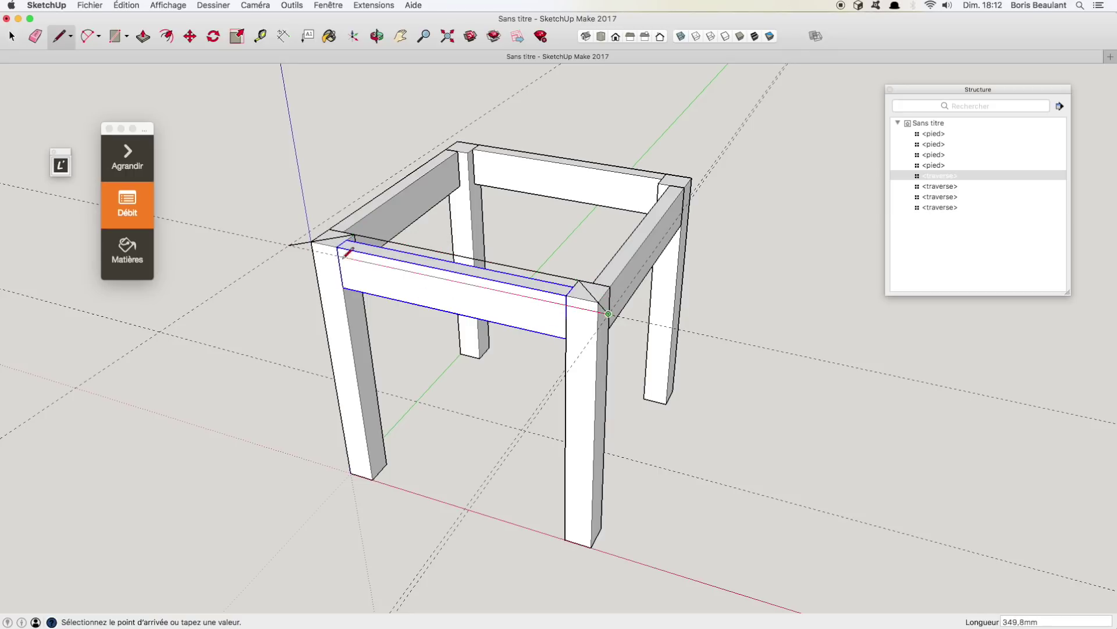
left_click(289, 245)
key("space")
Extrude the mitred front face upward by 22 mm with Push/Pull.
key("p")
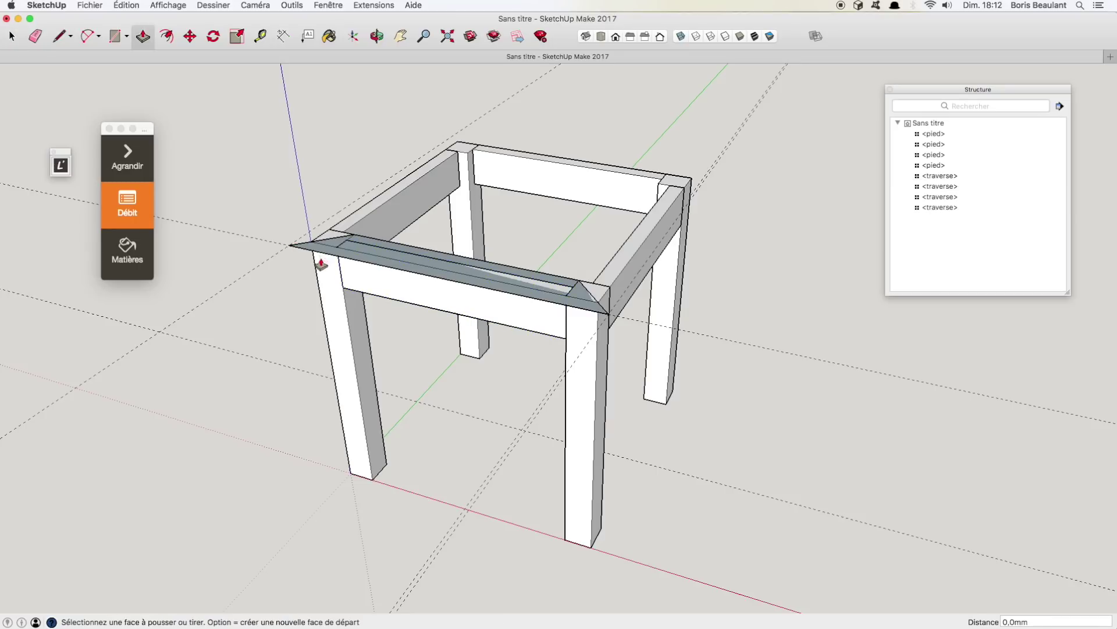
left_click(346, 250)
type("22")
key("Return")
key("space")
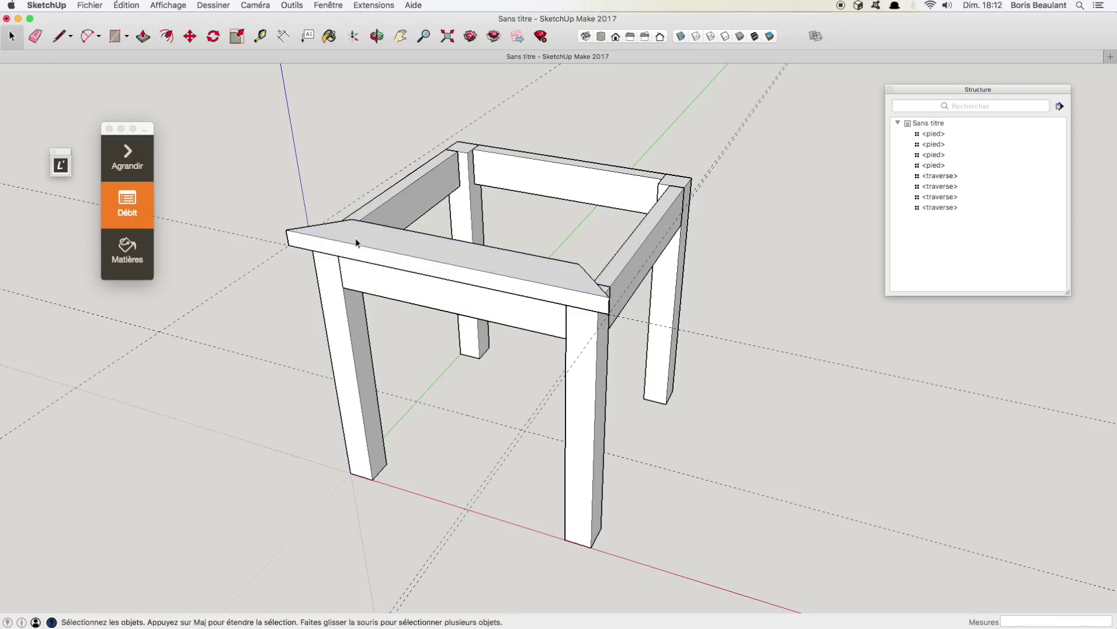
Turn the whole front edging board into a component named "alese".
triple_click(371, 243)
right_click(371, 242)
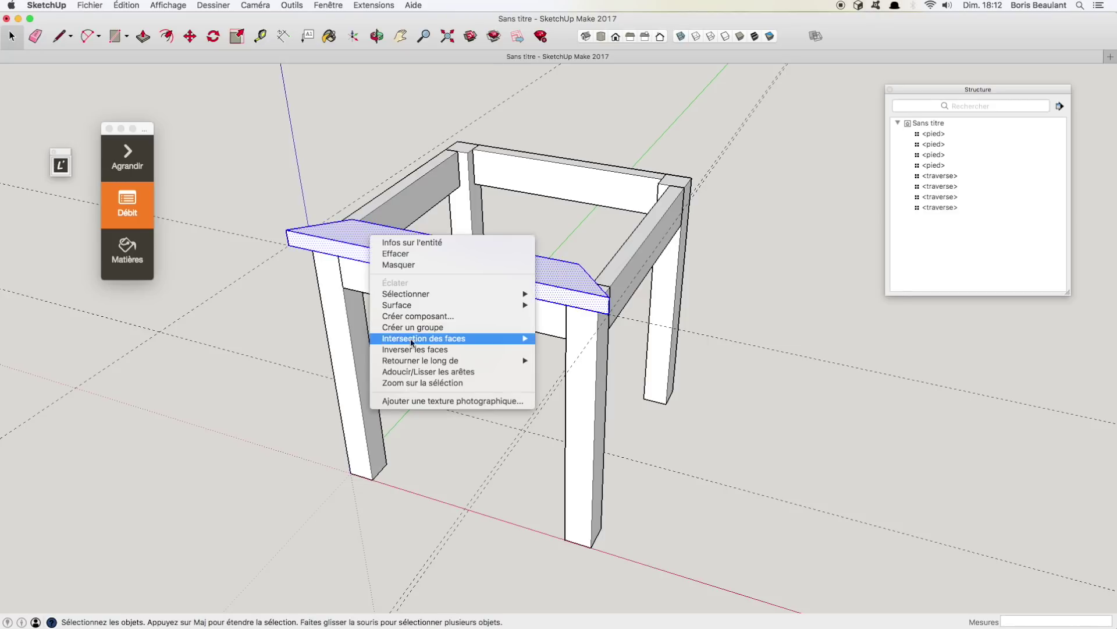
left_click(431, 322)
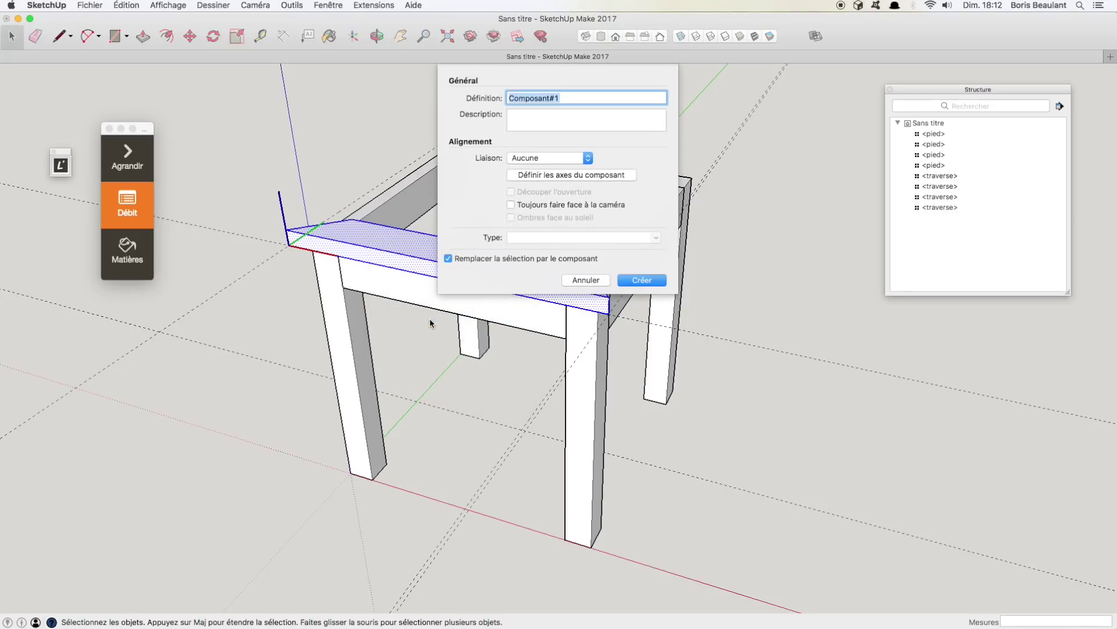
type("alese")
key("Return")
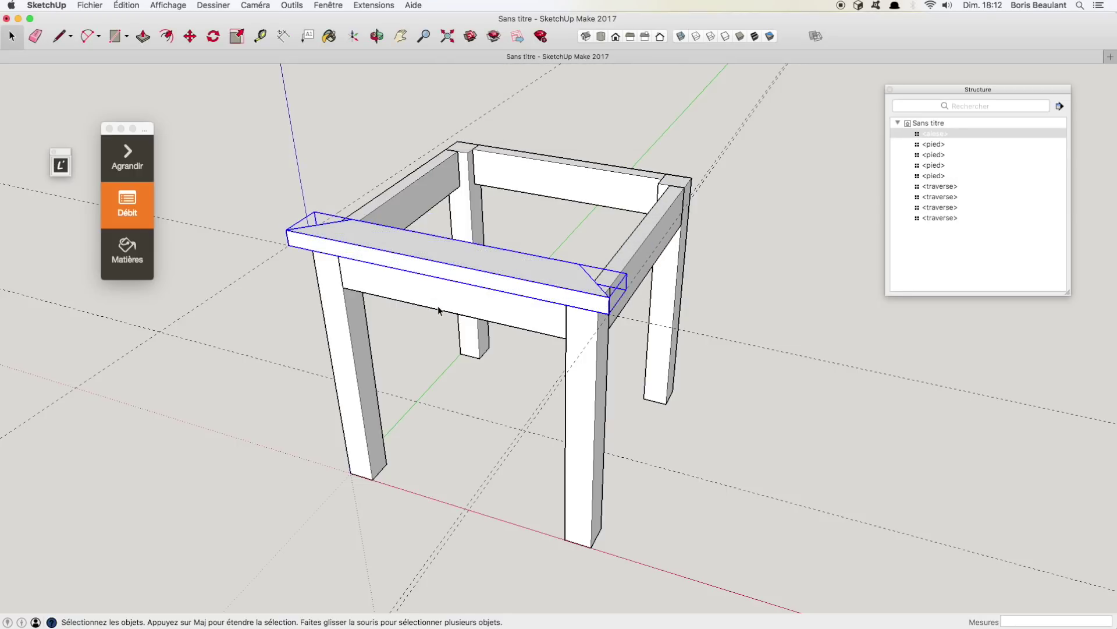
Rotate-copy the alese component a quarter turn about the ground guides' intersection, repeating the copy with x3.
middle_click_drag(512, 404, 530, 417)
key("q")
left_click(515, 433)
left_click(504, 459)
key("alt")
left_click(474, 423)
type("x3")
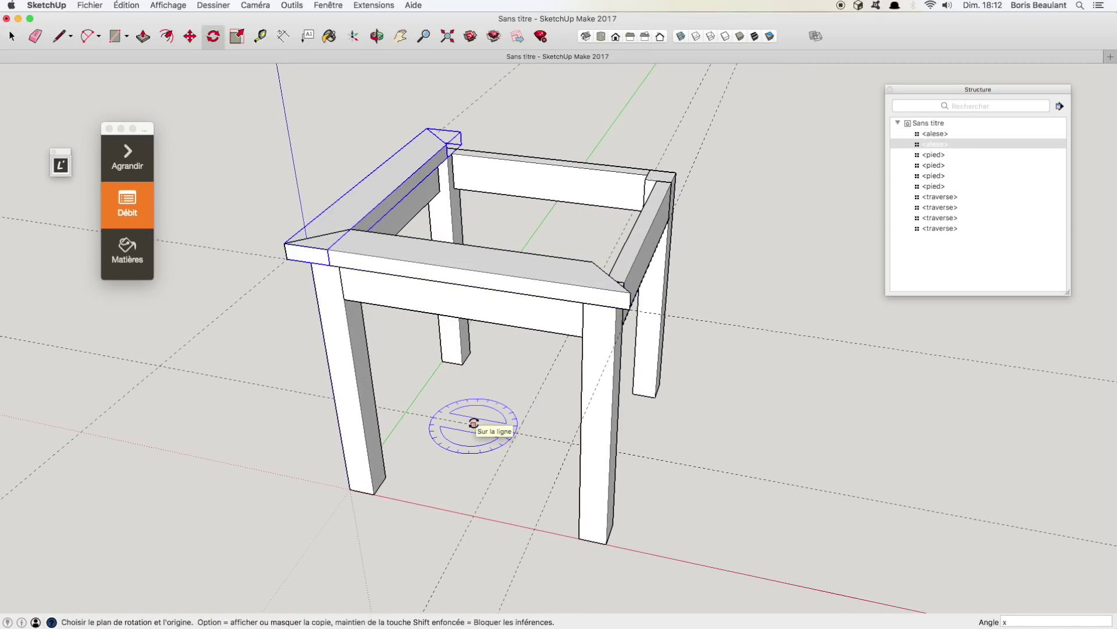
key("Return")
key("space")
middle_click_drag(488, 260, 485, 329)
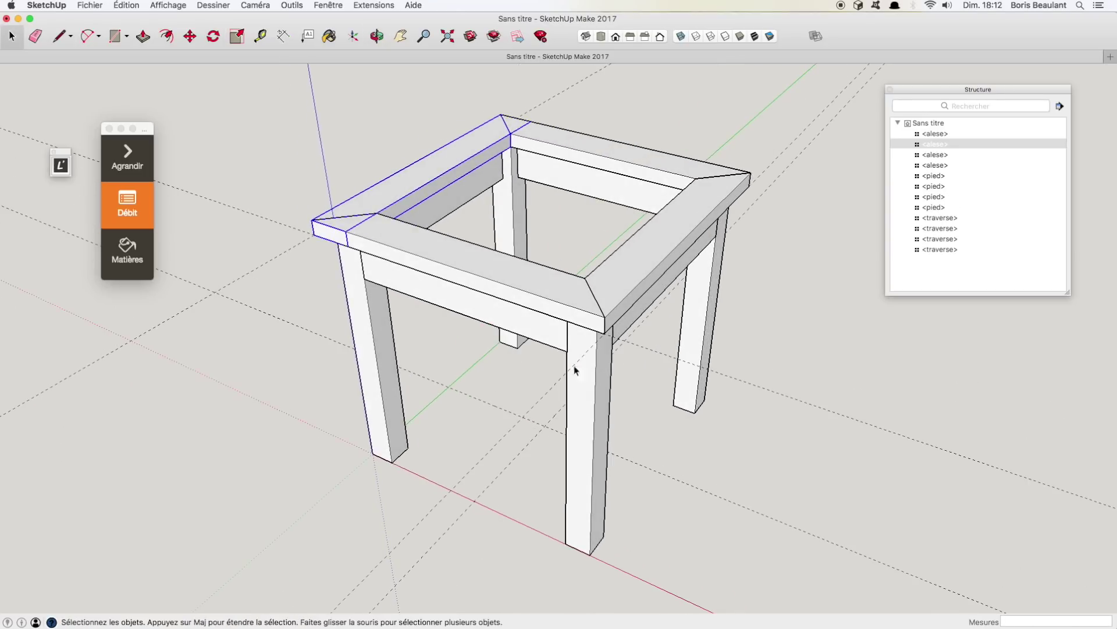
middle_click_drag(480, 275, 453, 329, "shift")
key("r")
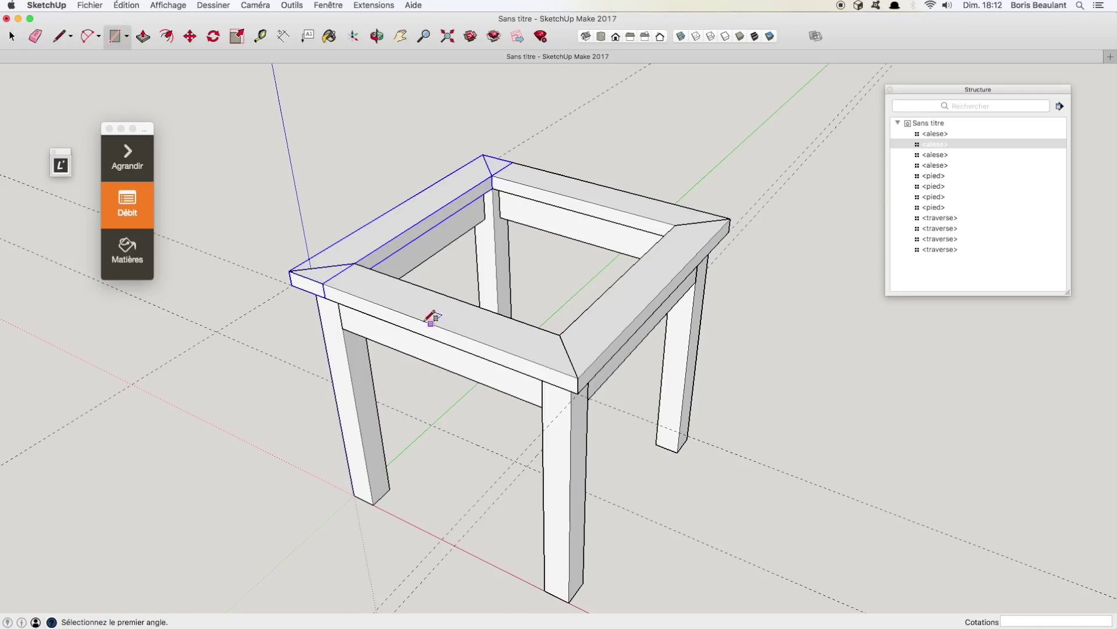
left_click(354, 263)
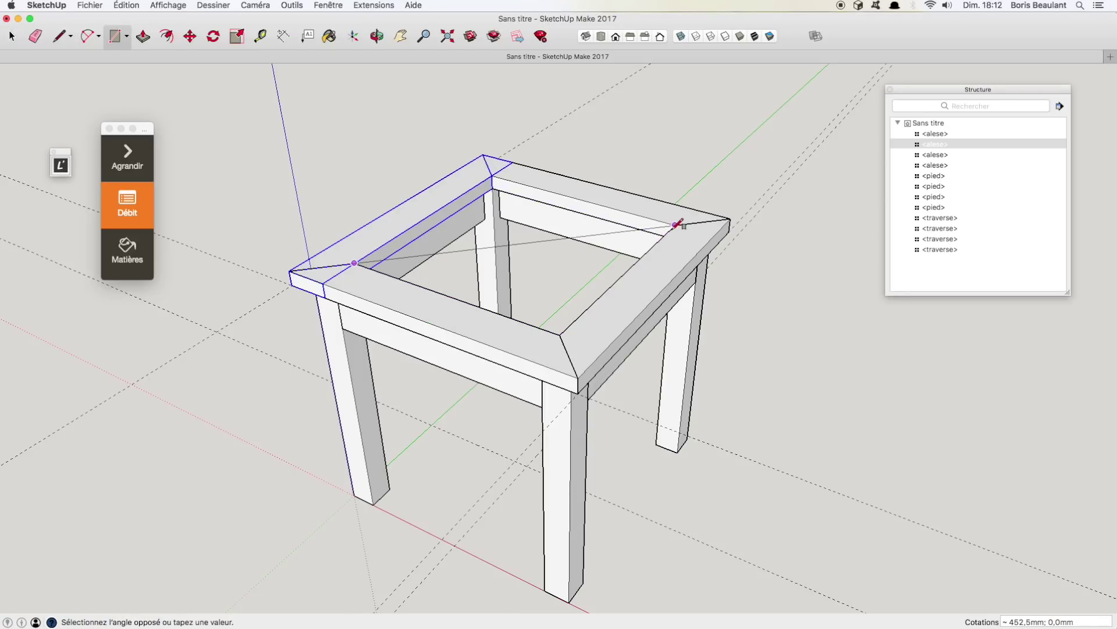
key("space")
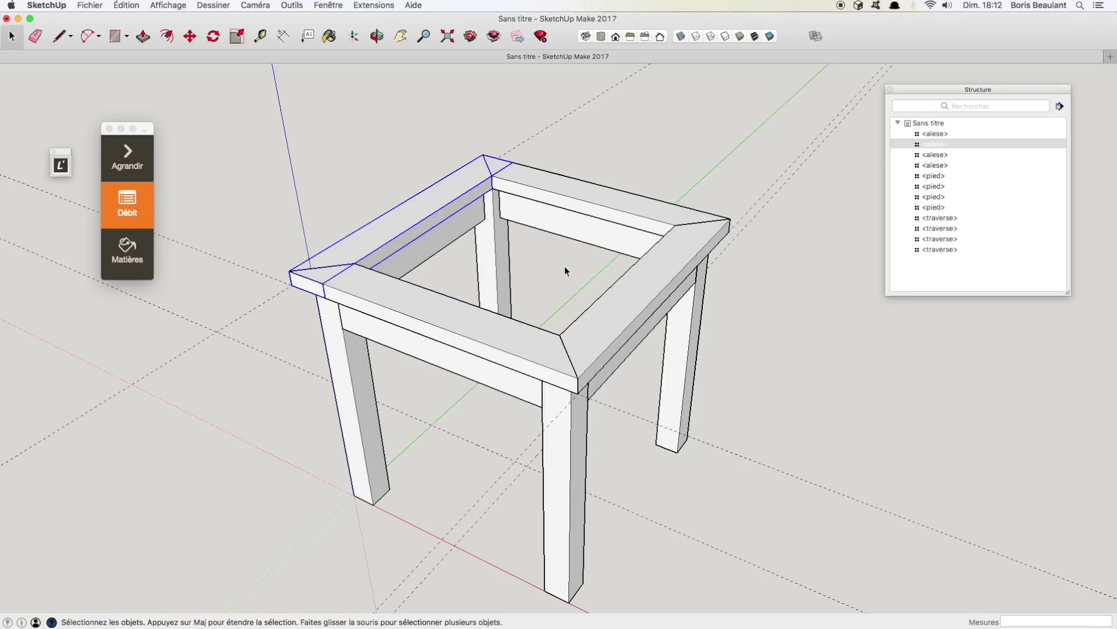
Draw a rectangle filling the opening inside the mitred edging, between two opposite inner corners.
key("r")
left_click(492, 176)
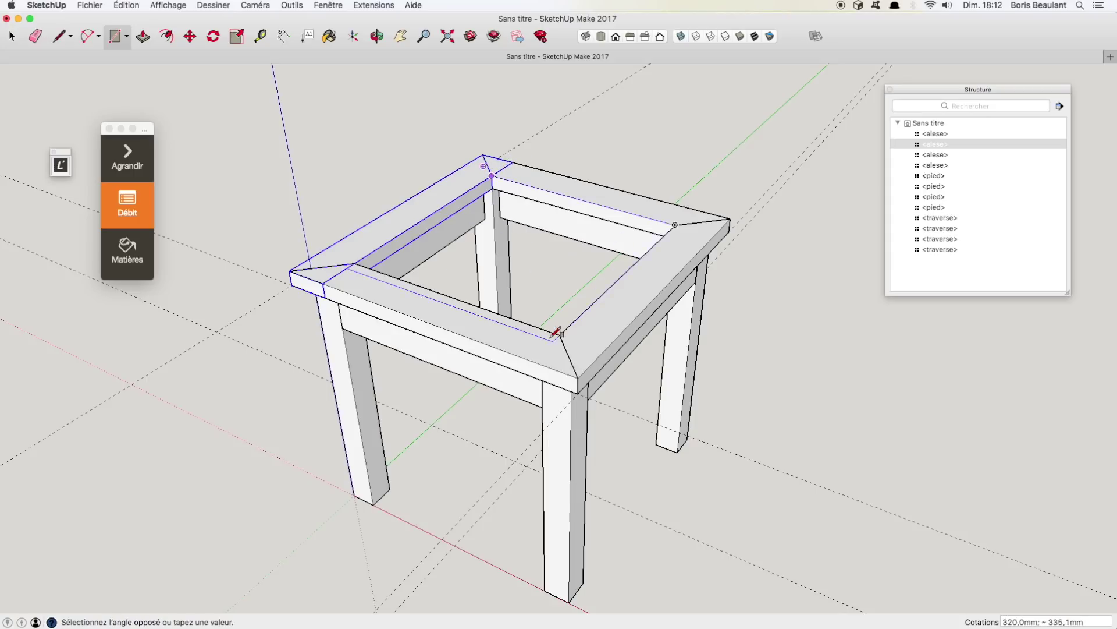
left_click(561, 335)
key("space")
key("p")
left_click(532, 317)
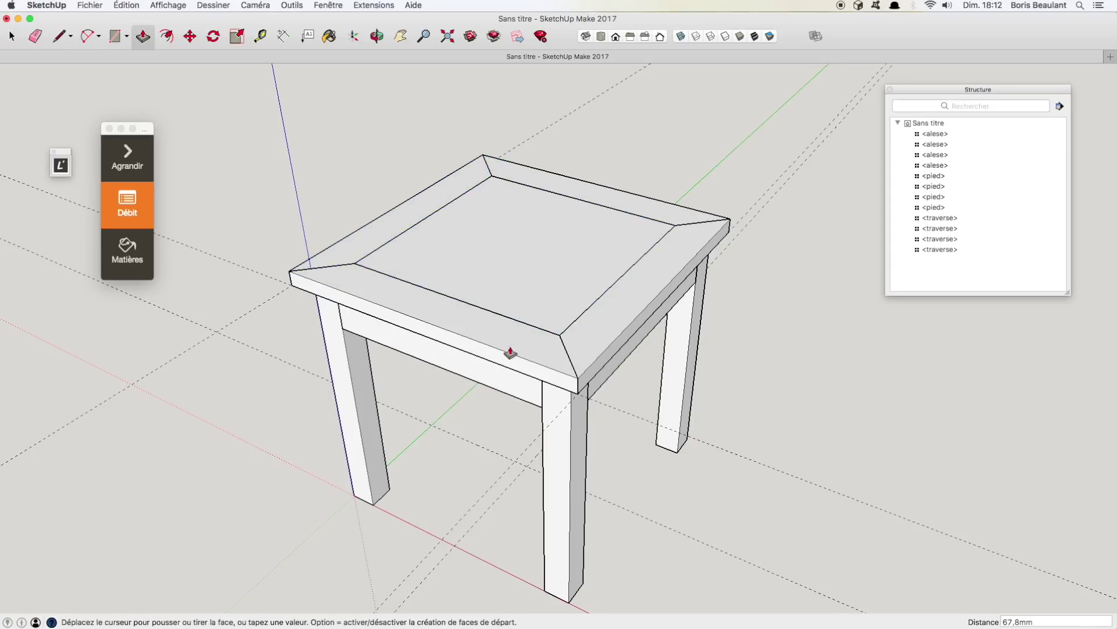
key("space")
Turn the flat centre face and its edges into a component named "plateau.panneau".
left_click(506, 267)
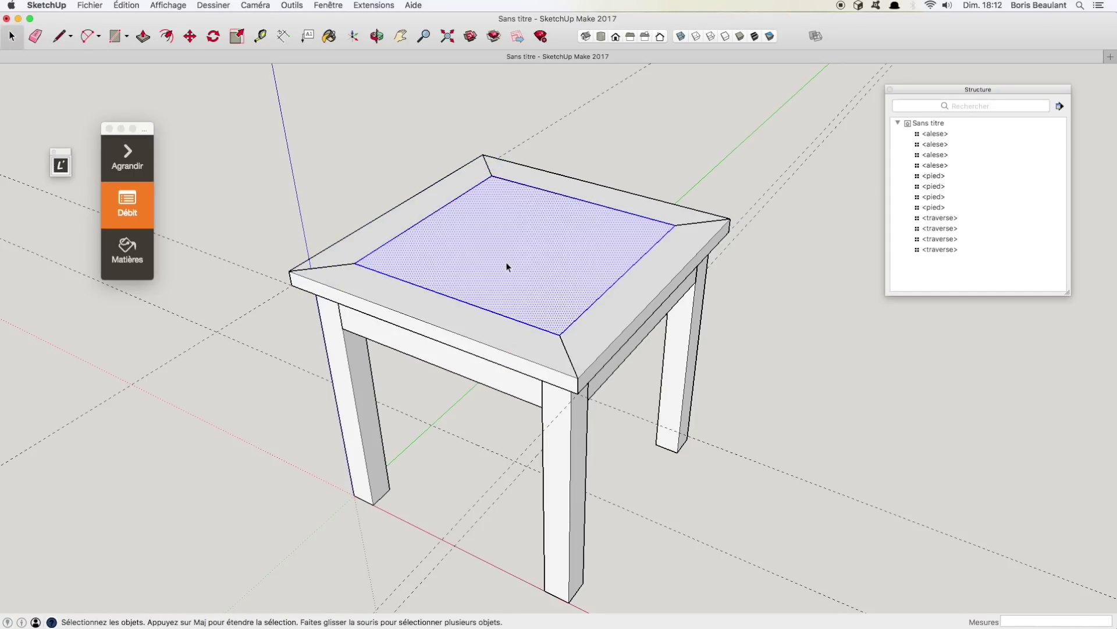
right_click(508, 266)
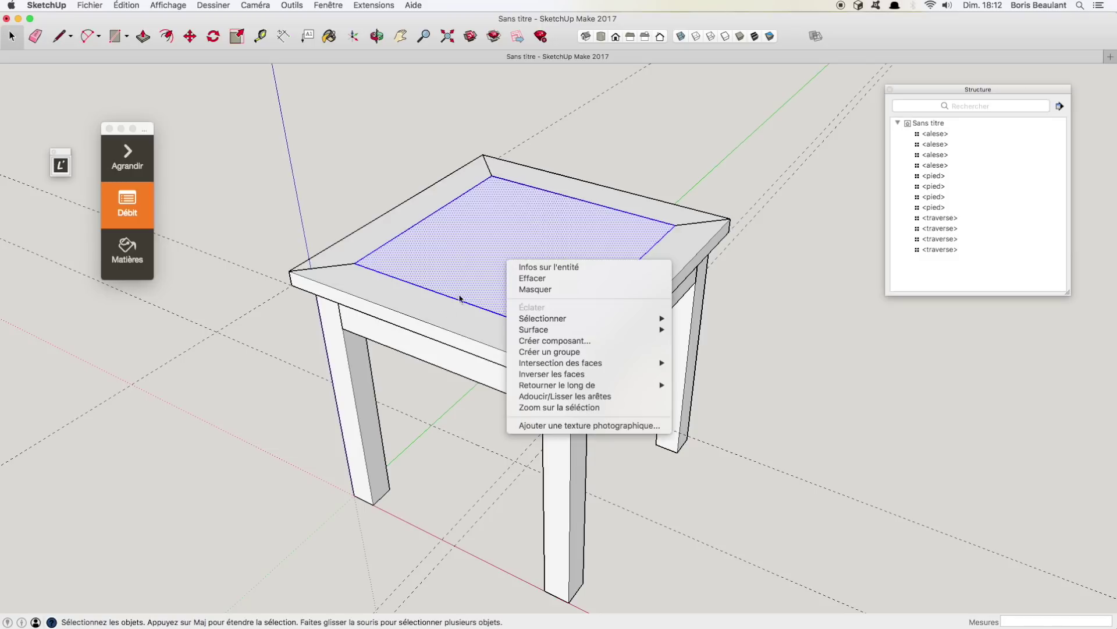
left_click(543, 341)
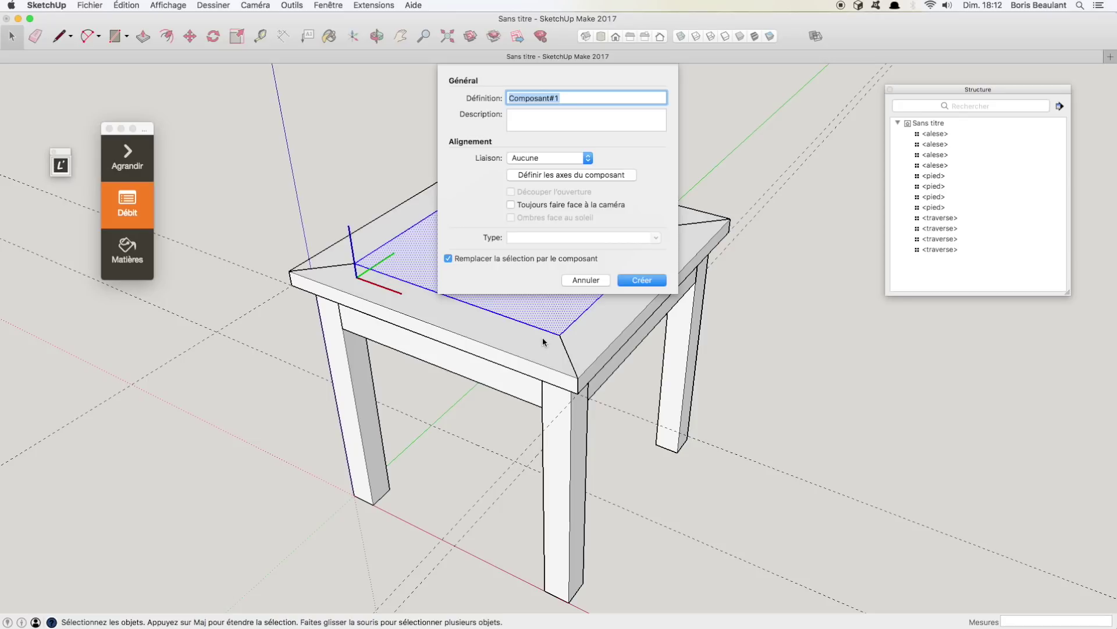
type("plateau.panneau")
key("Return")
Select the front alese component and delete all guides from the model.
left_click(528, 358)
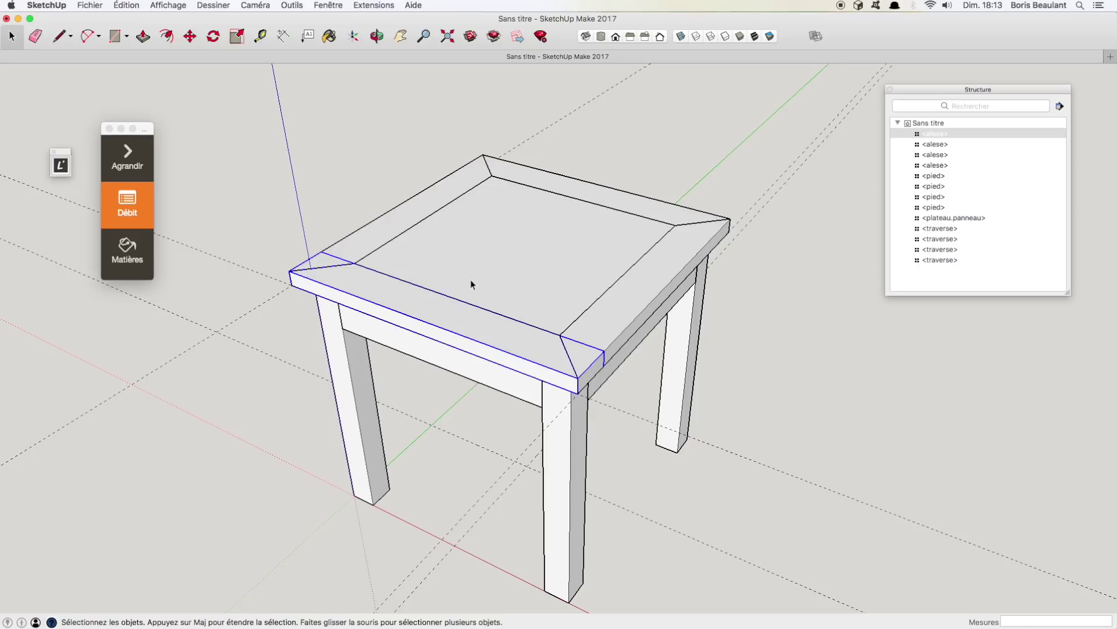
left_click(127, 4)
left_click(145, 103)
middle_click_drag(494, 282, 536, 276)
key("space")
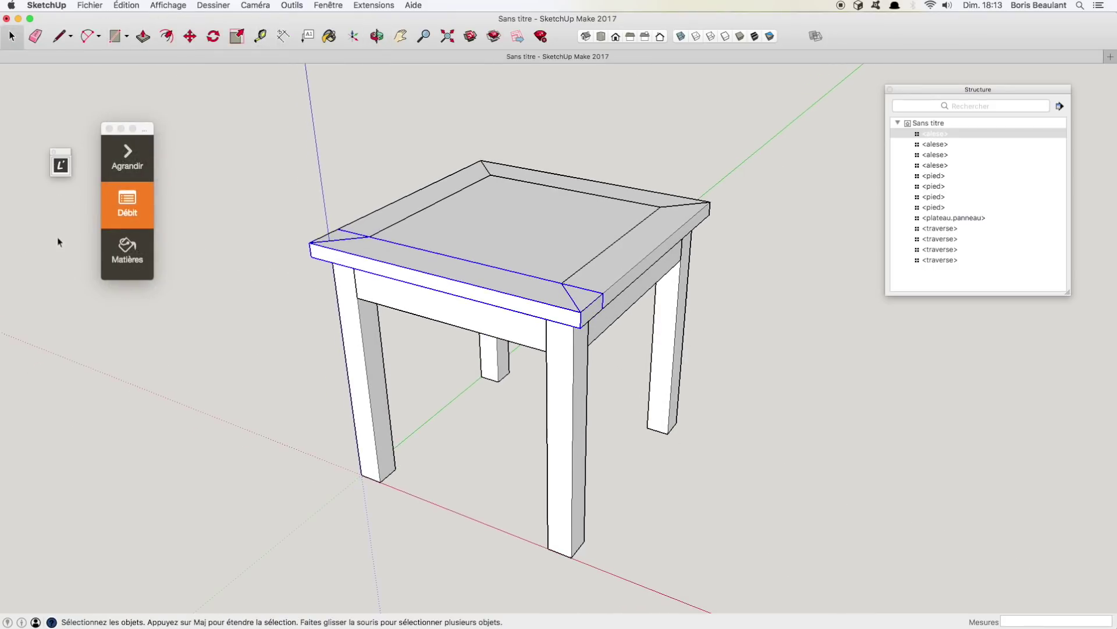
Generate a cut list from only the selected front alese component, check it and collapse the toolbox.
left_click(143, 169)
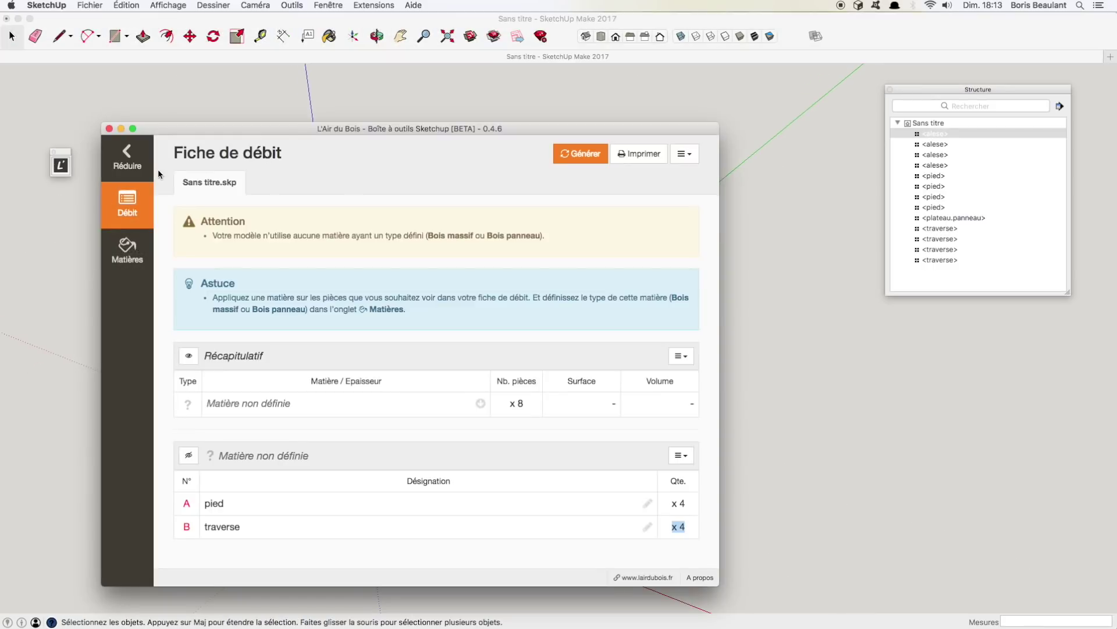
left_click(569, 156)
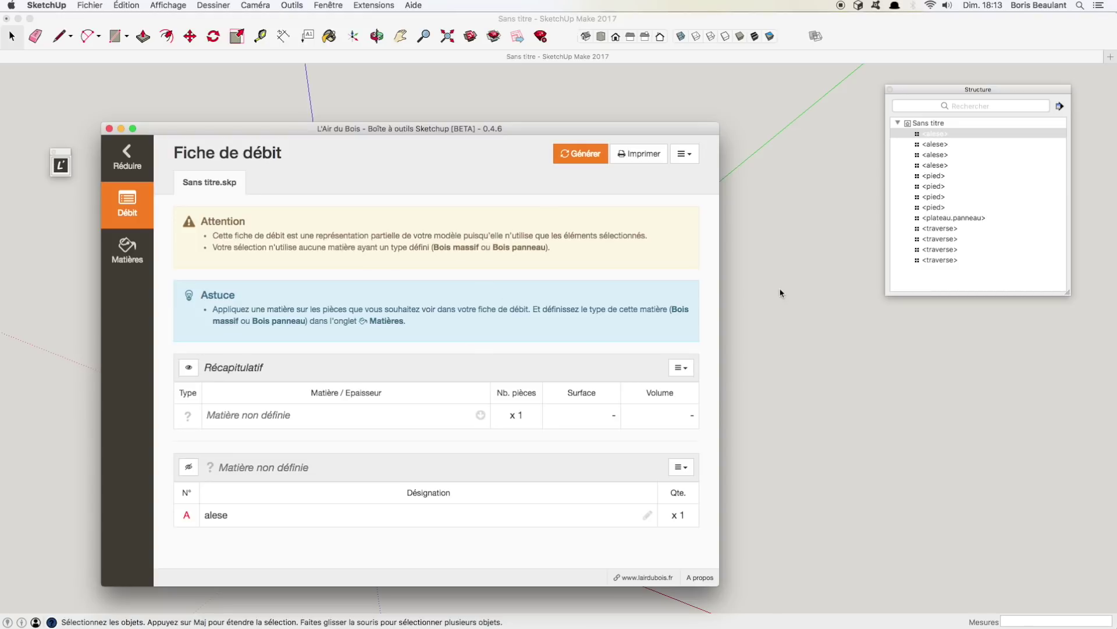
left_click(127, 156)
Select the plateau.panneau component, generate a cut list for it alone and collapse the toolbox.
middle_click_drag(465, 349, 506, 190)
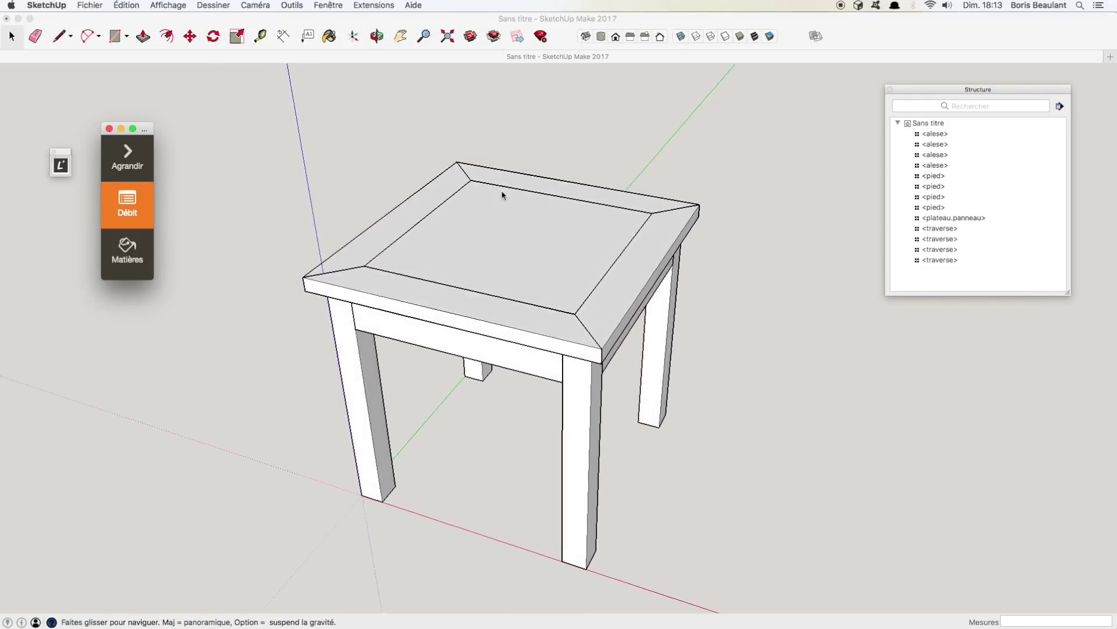
left_click(477, 281)
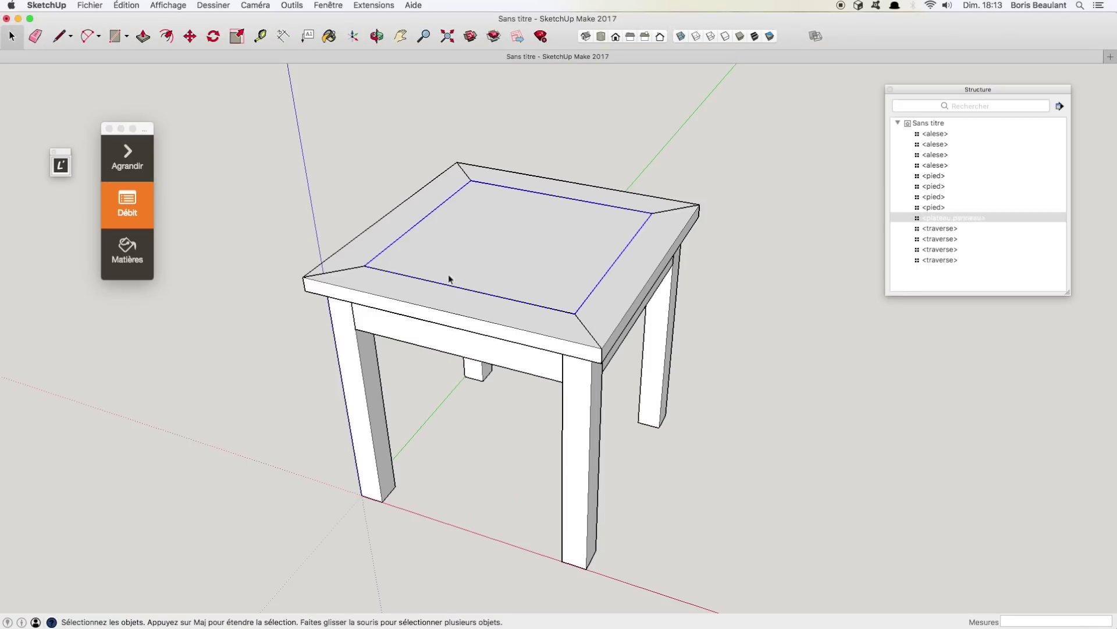
left_click(128, 163)
left_click(579, 157)
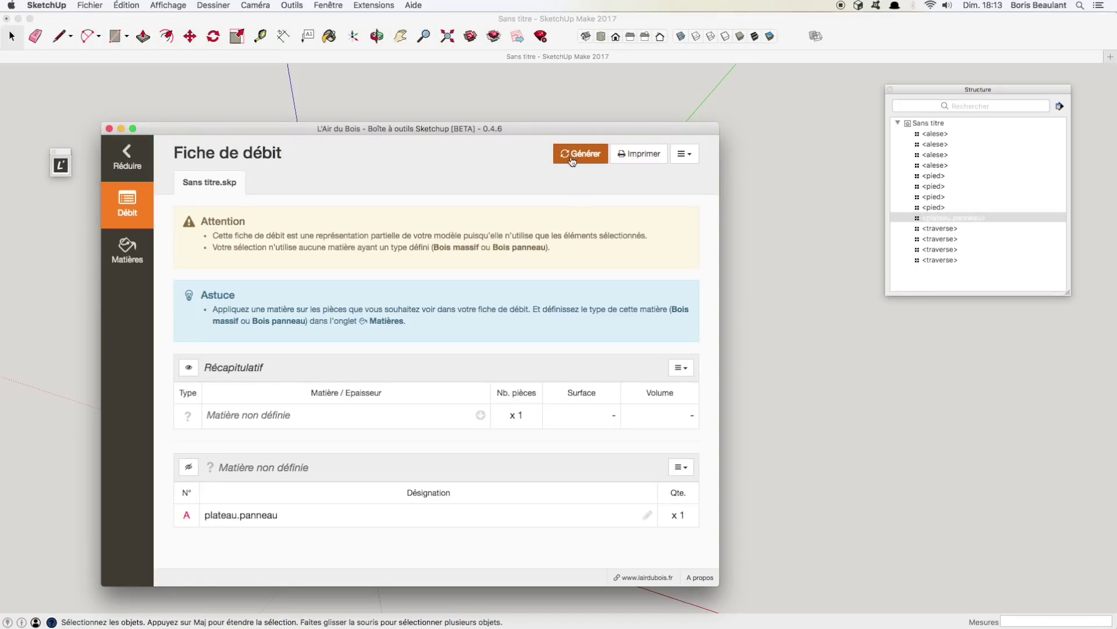
left_click(127, 160)
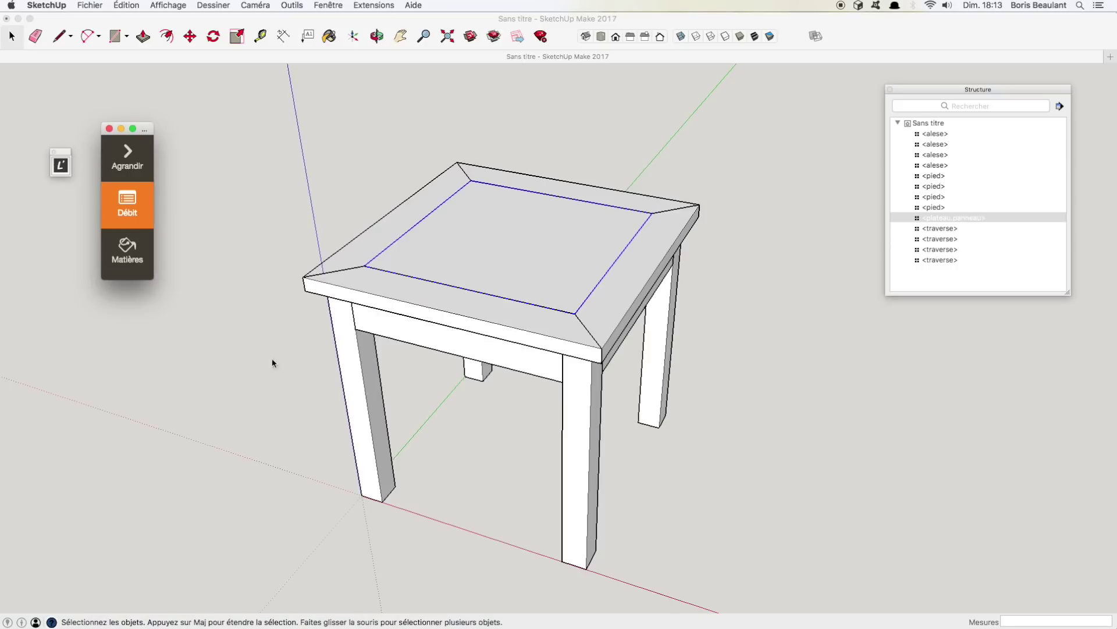
Select only the leg at the origin, generate a cut list for that pied component and collapse the toolbox.
left_click(360, 362)
left_click(129, 163)
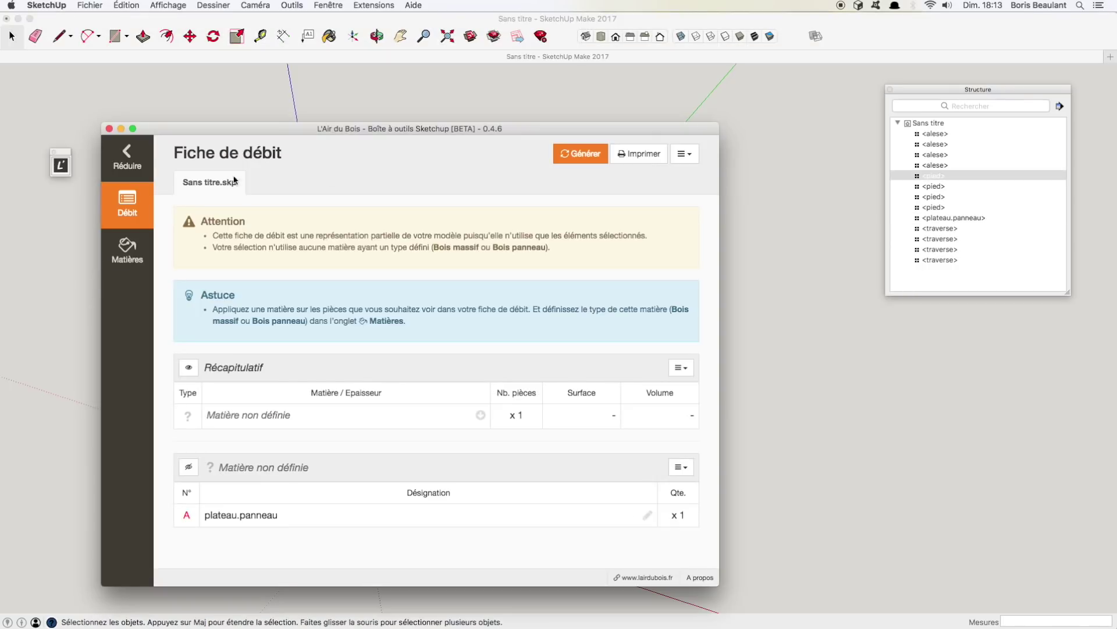
left_click(573, 155)
left_click(131, 160)
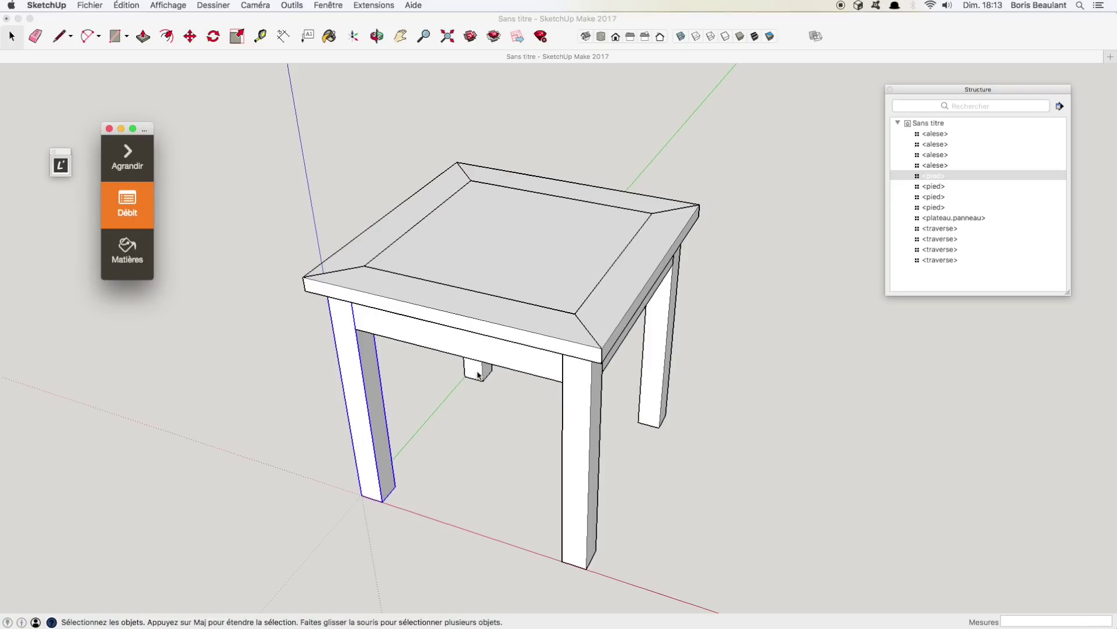
Add the two rear legs to the selected leg and regenerate the cut list for these three pied components.
left_click(479, 374, "shift")
left_click(647, 399, "shift")
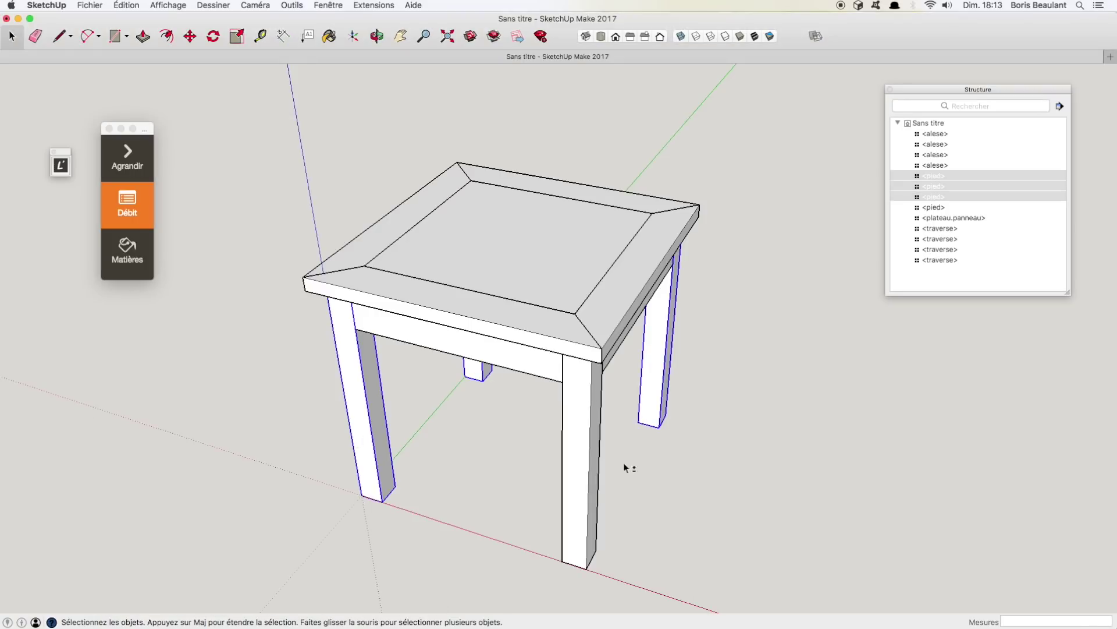
left_click(120, 175)
left_click(577, 154)
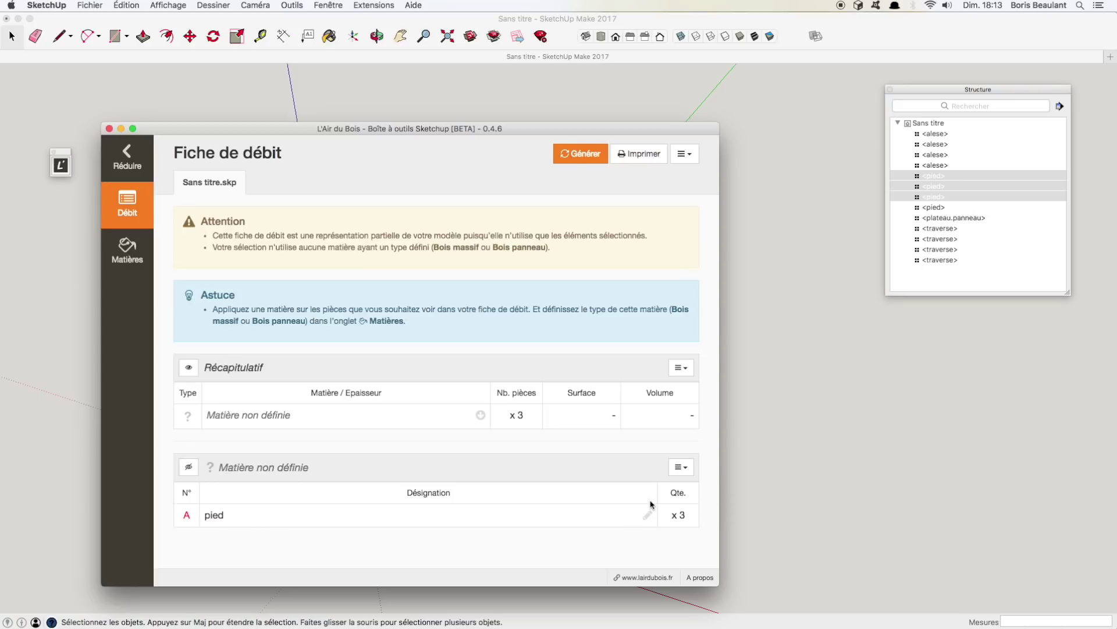
Clear the selection, generate the cut list for the whole model, review its summary and part lines, and collapse the toolbox.
left_click(488, 433)
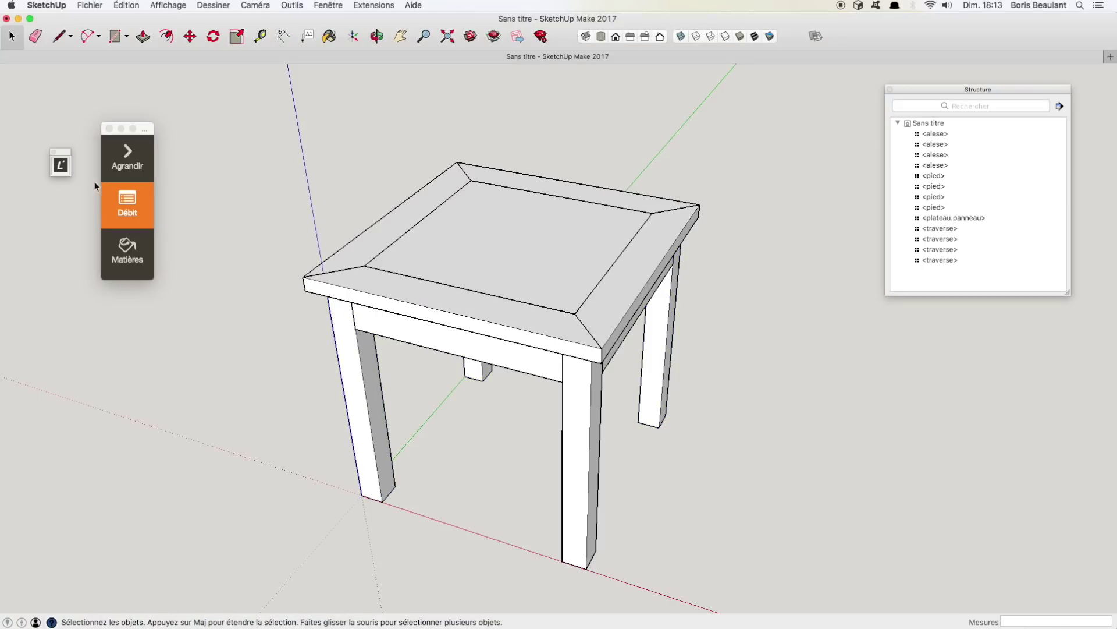
left_click(126, 158)
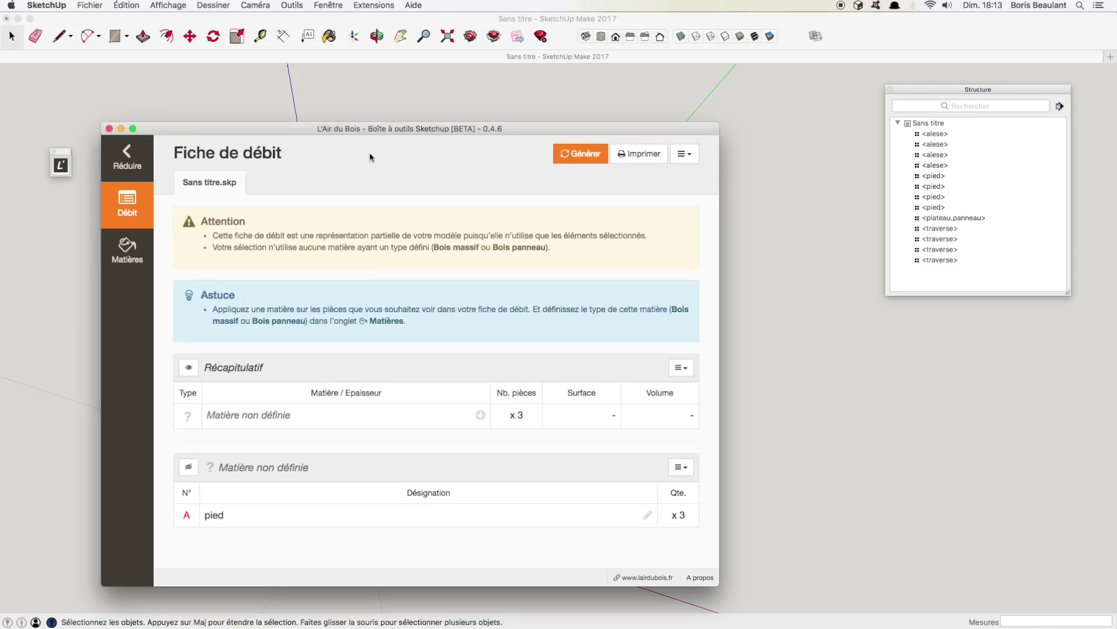
left_click(568, 154)
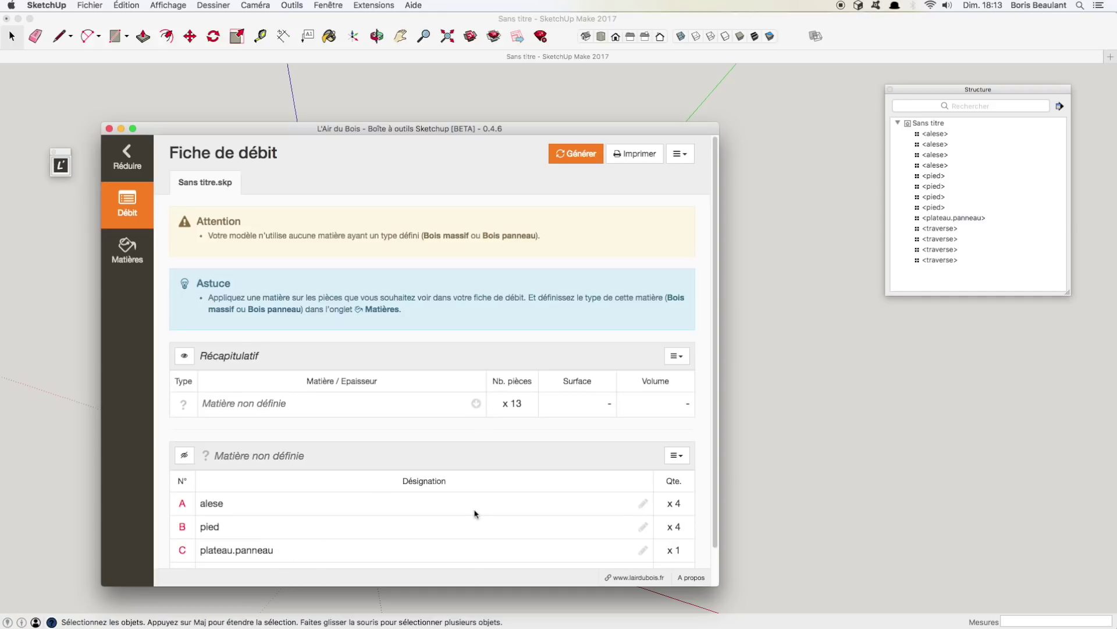
scroll(475, 514, "down", 2)
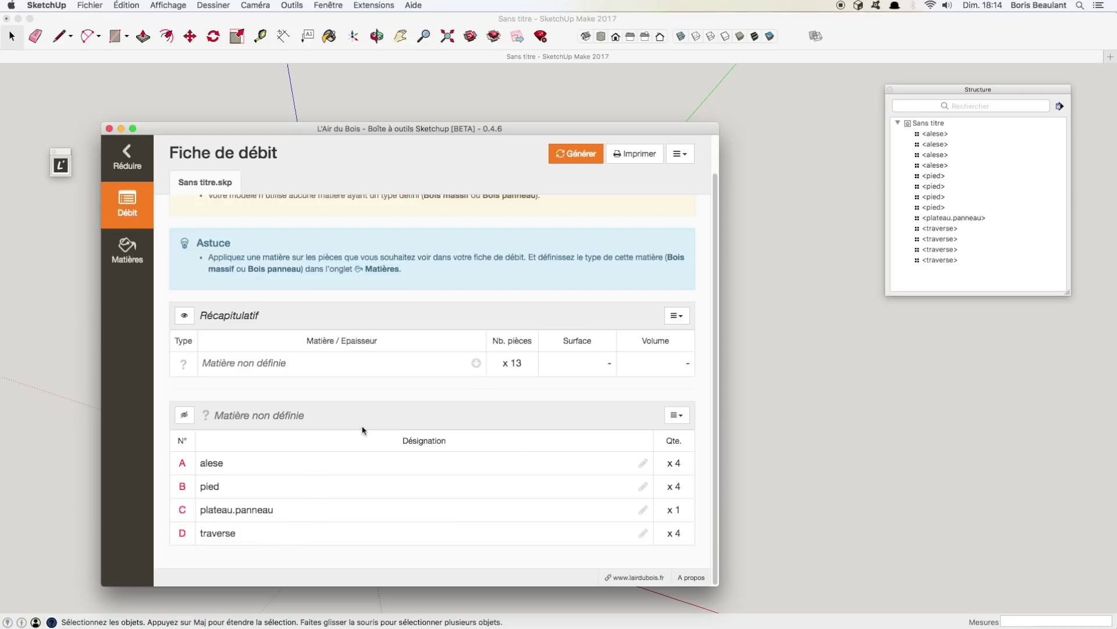
scroll(362, 429, "up", 2)
scroll(362, 428, "down", 2)
scroll(431, 462, "up", 2)
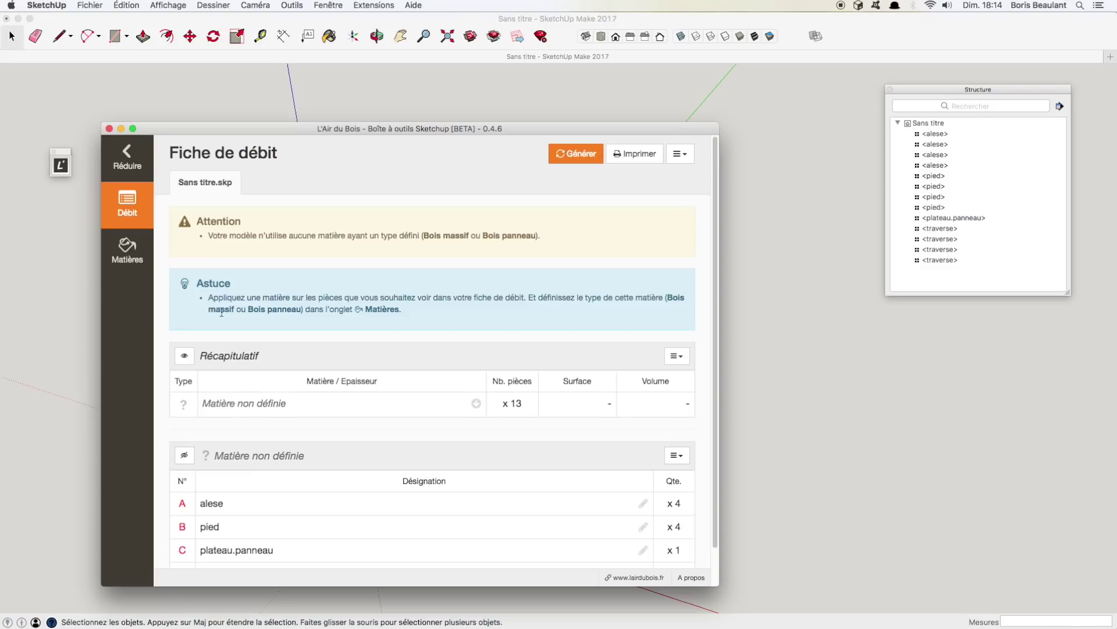
left_click(133, 170)
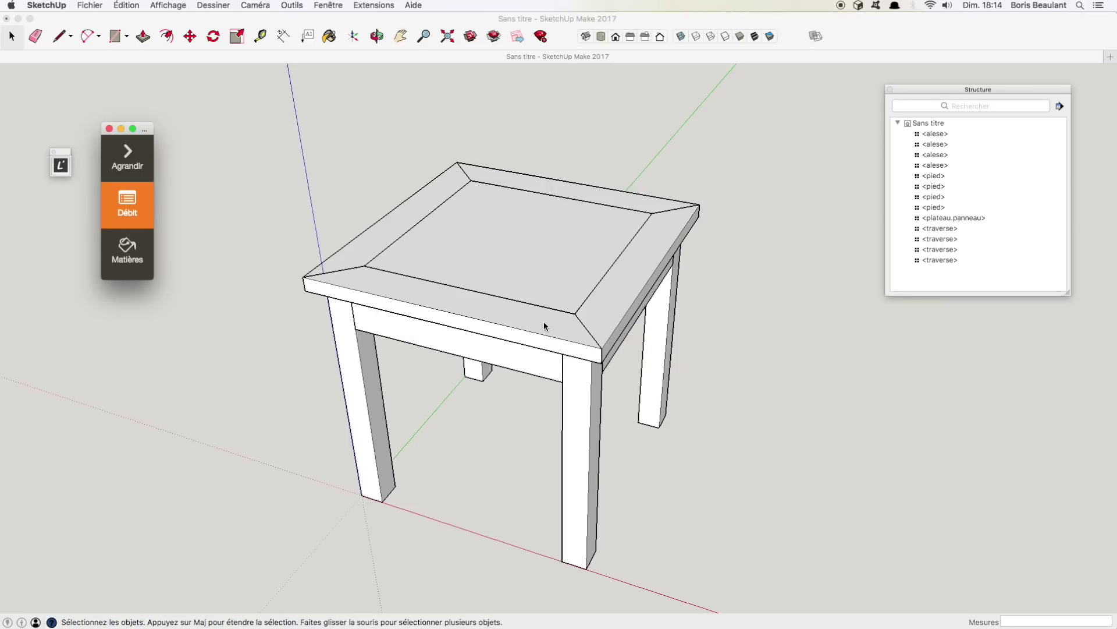
Paint the front rail and the front-right leg with the Cantaloup pencil colour from the materials.
mouse_move(544, 322)
middle_mouse_down()
mouse_move(536, 328)
mouse_move(532, 309)
mouse_move(545, 315)
middle_mouse_up()
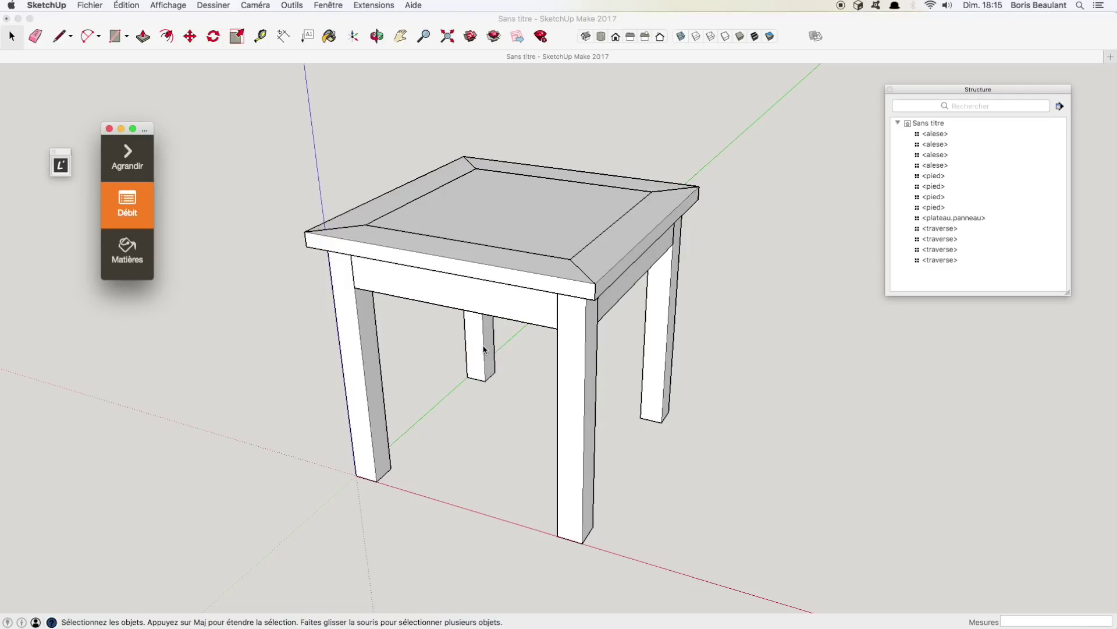
left_click(471, 308)
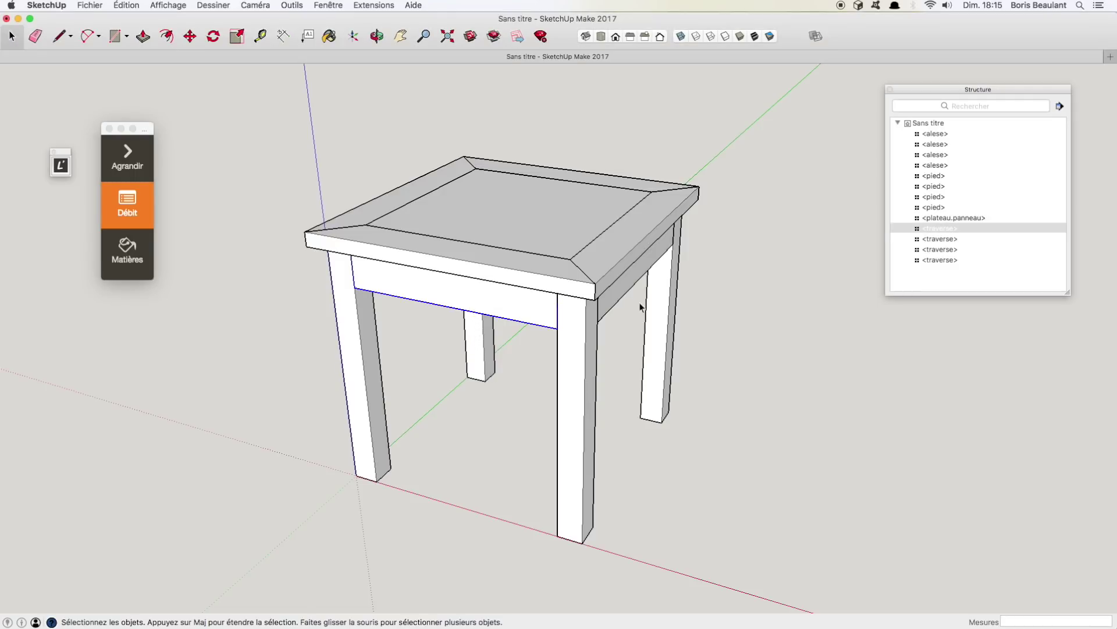
left_click(328, 5)
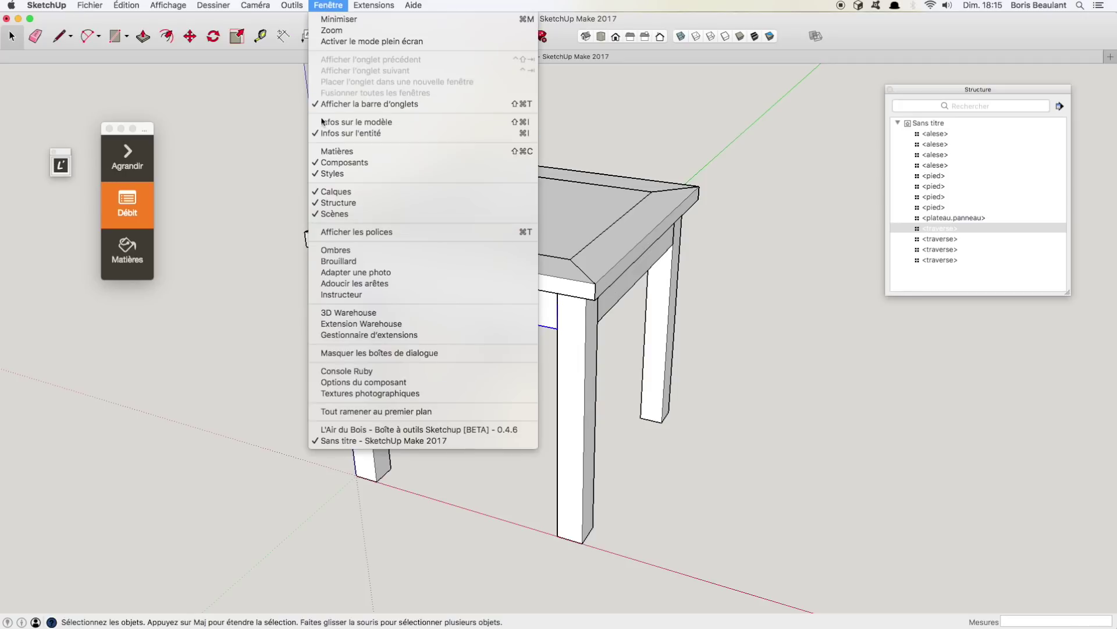
left_click(343, 151)
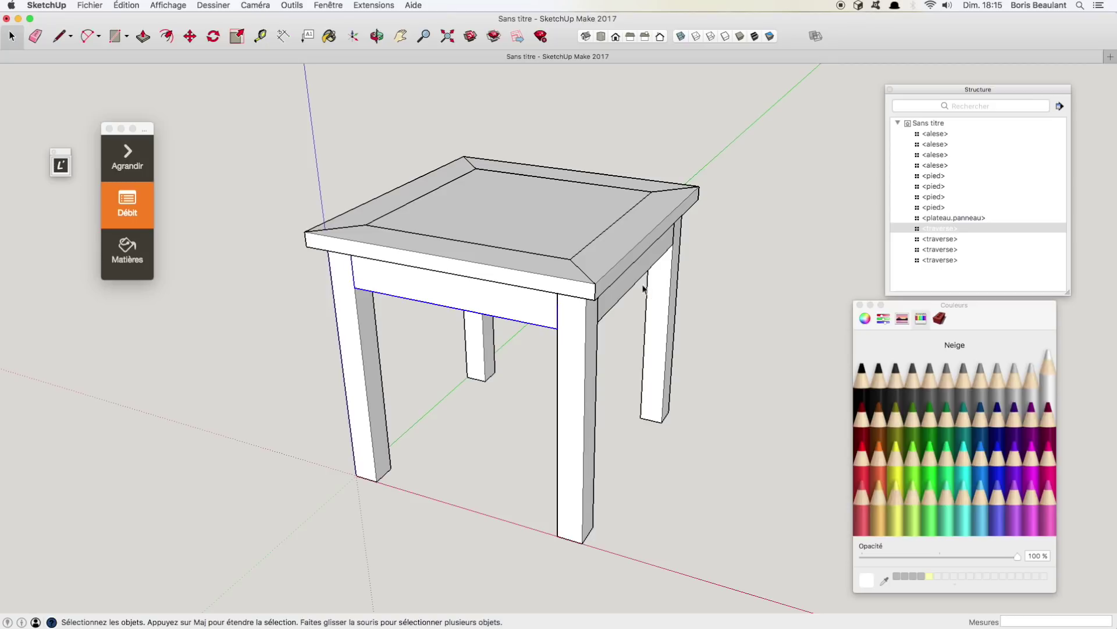
left_click(941, 320)
left_click(921, 318)
left_click(877, 512)
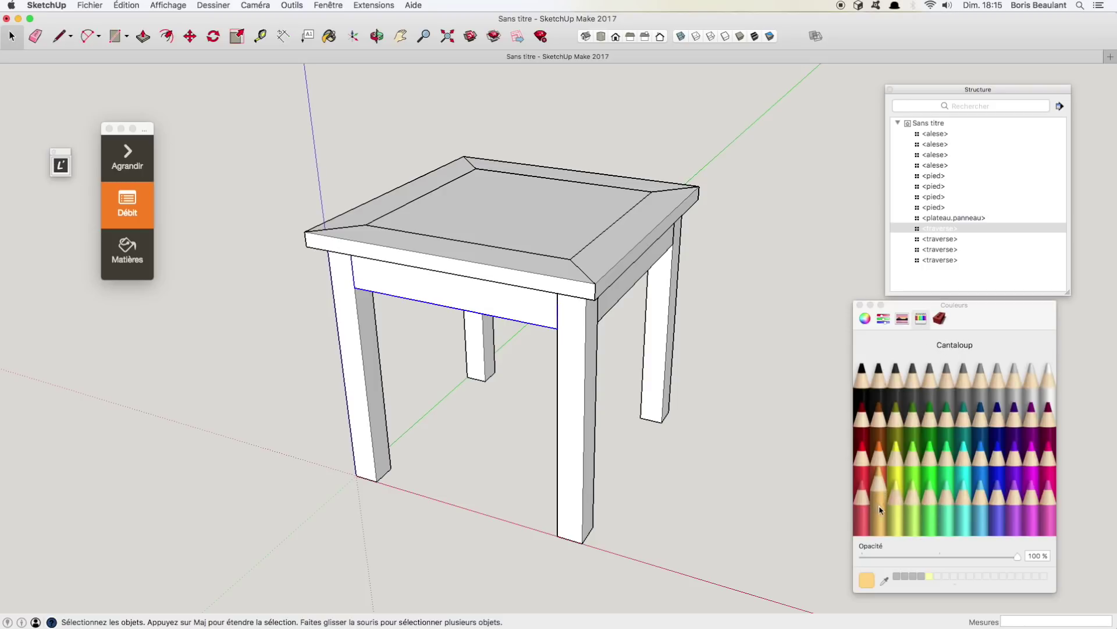
left_click(588, 343)
left_click(504, 299)
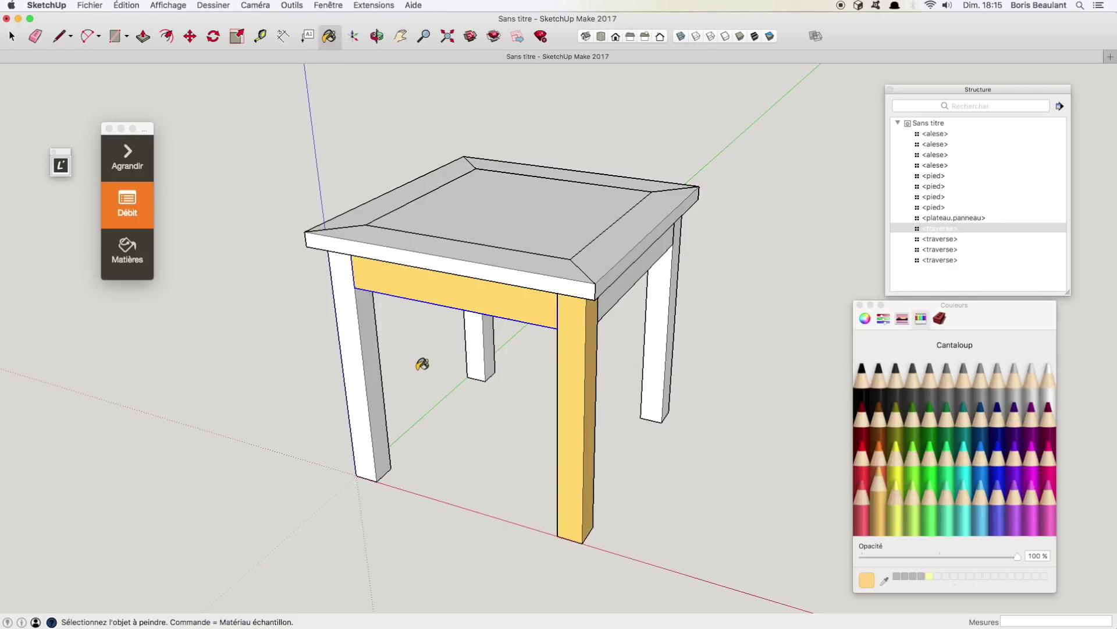
Paint the three remaining legs and the right side rail with Cantaloup, check the rails from below and leave the Paint tool.
left_click(379, 381)
left_click(481, 360)
left_click(654, 356)
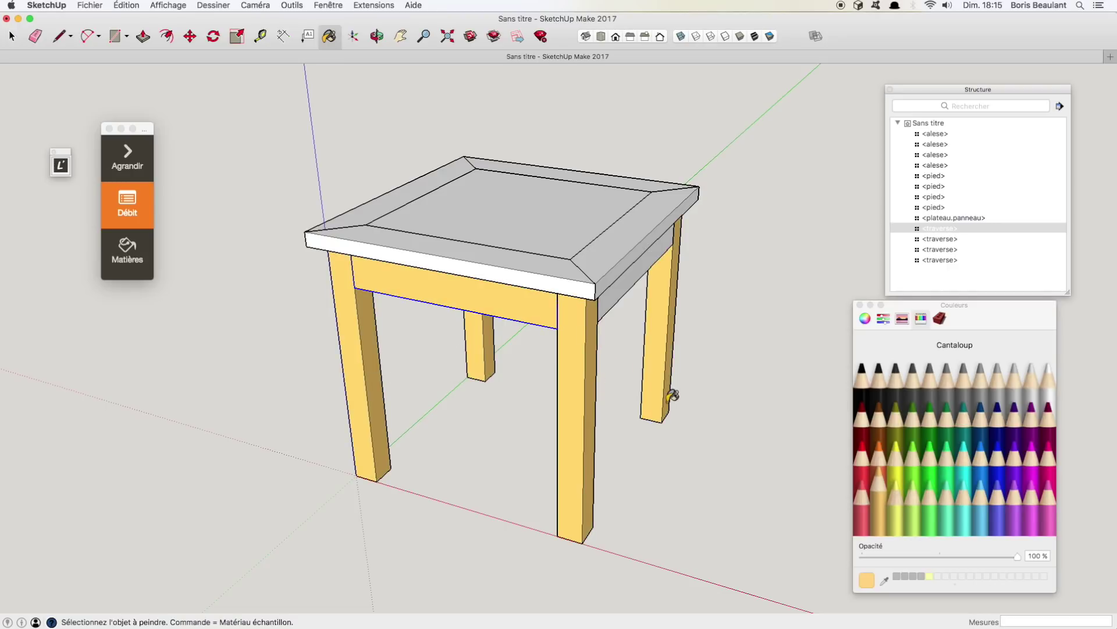
left_click(633, 289)
mouse_move(653, 343)
middle_mouse_down()
mouse_move(639, 203)
mouse_move(461, 321)
middle_mouse_up()
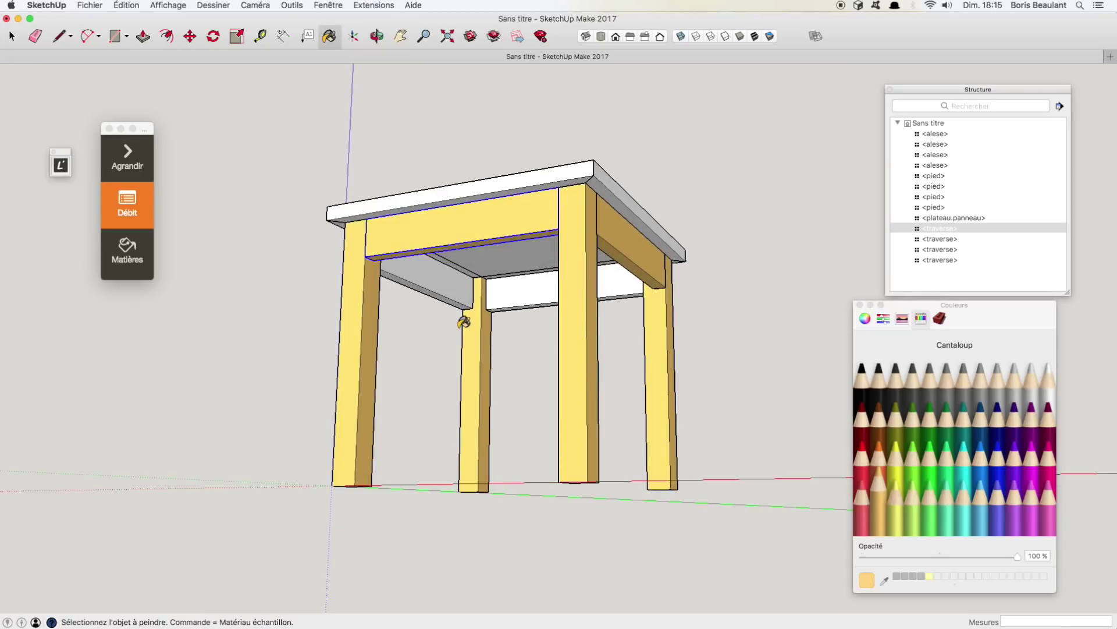
mouse_move(535, 295)
middle_mouse_down()
mouse_move(529, 519)
mouse_move(549, 473)
middle_mouse_up()
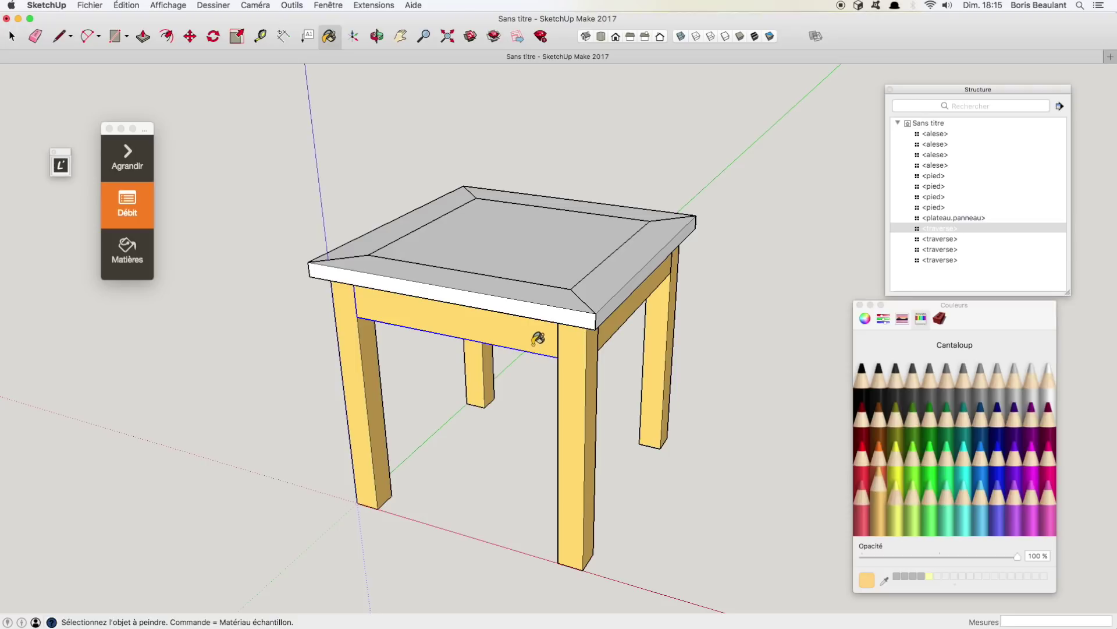
key("space")
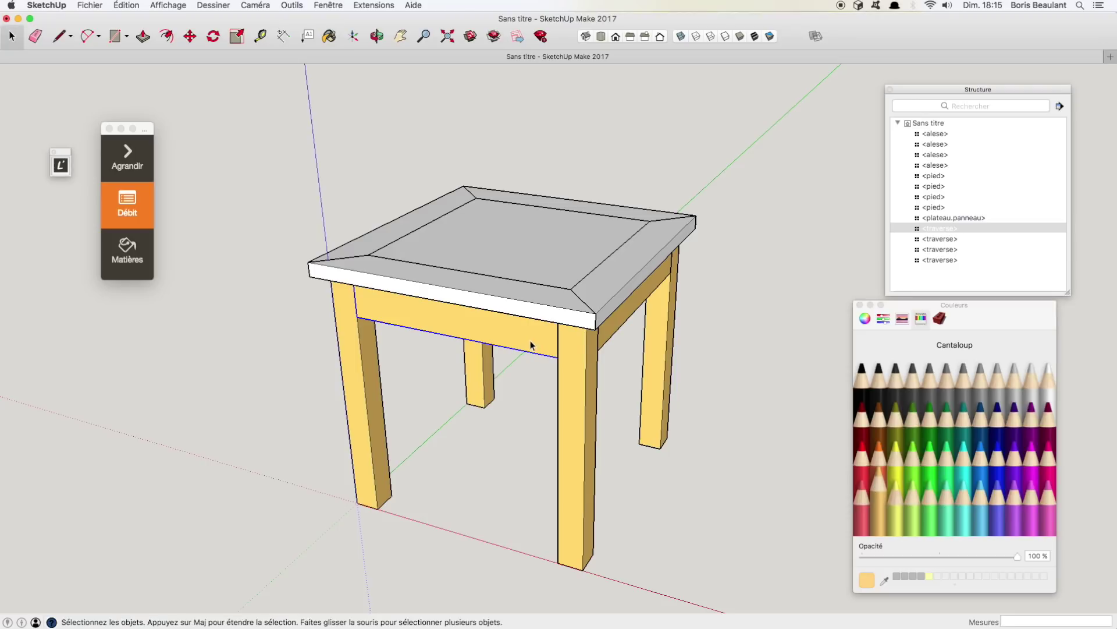
Paint all the geometry inside the front alese component with Cantaloup, exit the component and select it.
double_click(516, 305)
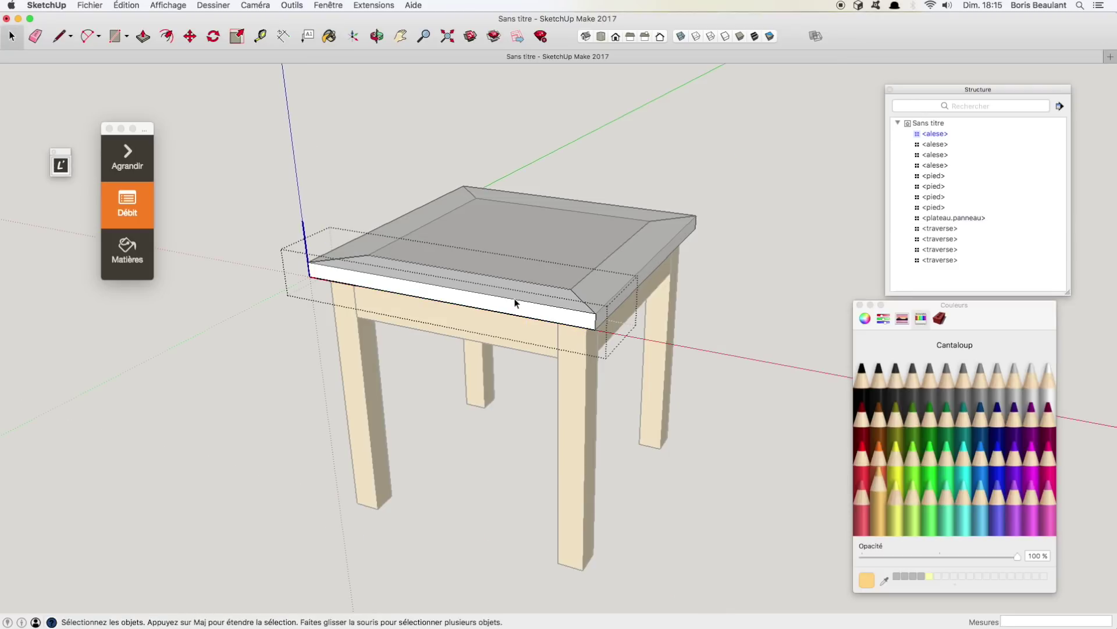
triple_click(516, 303)
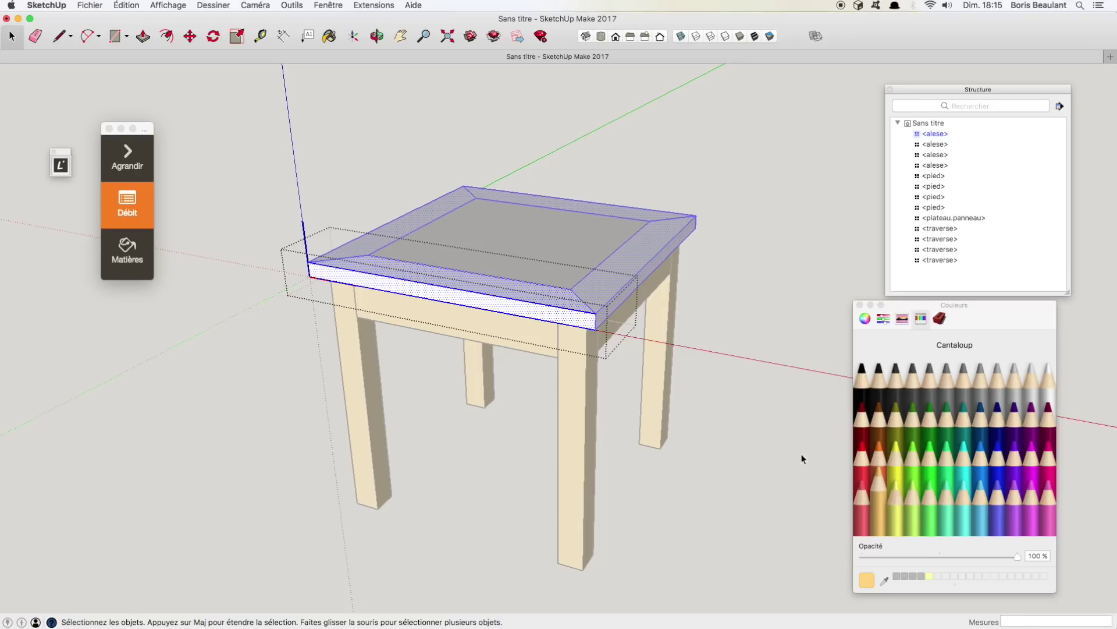
key("b")
left_click(524, 284)
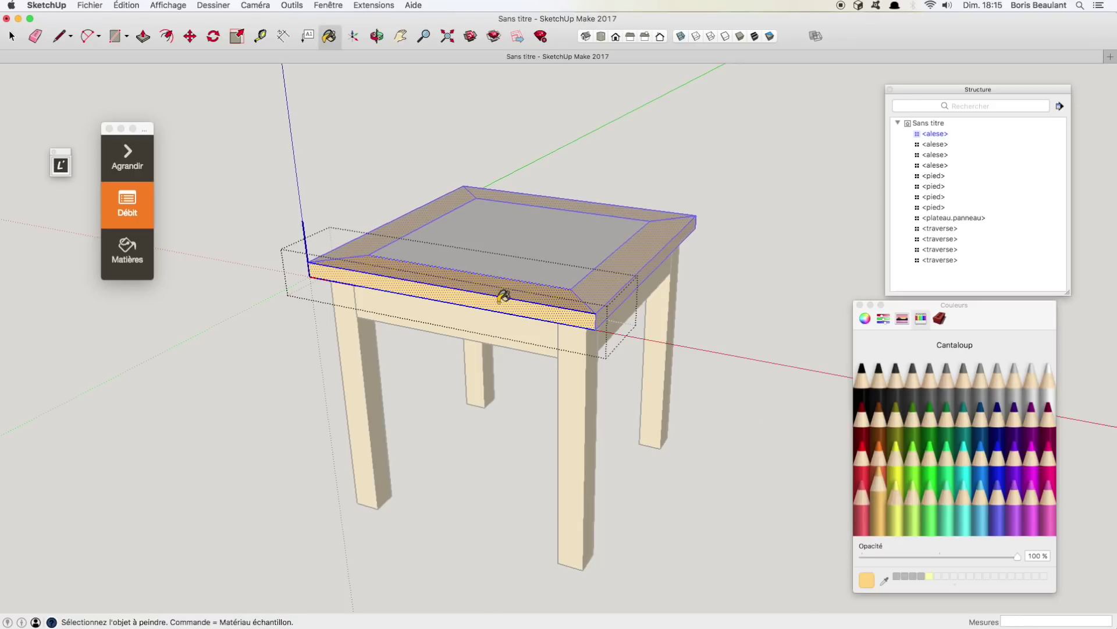
key("space")
left_click(504, 398)
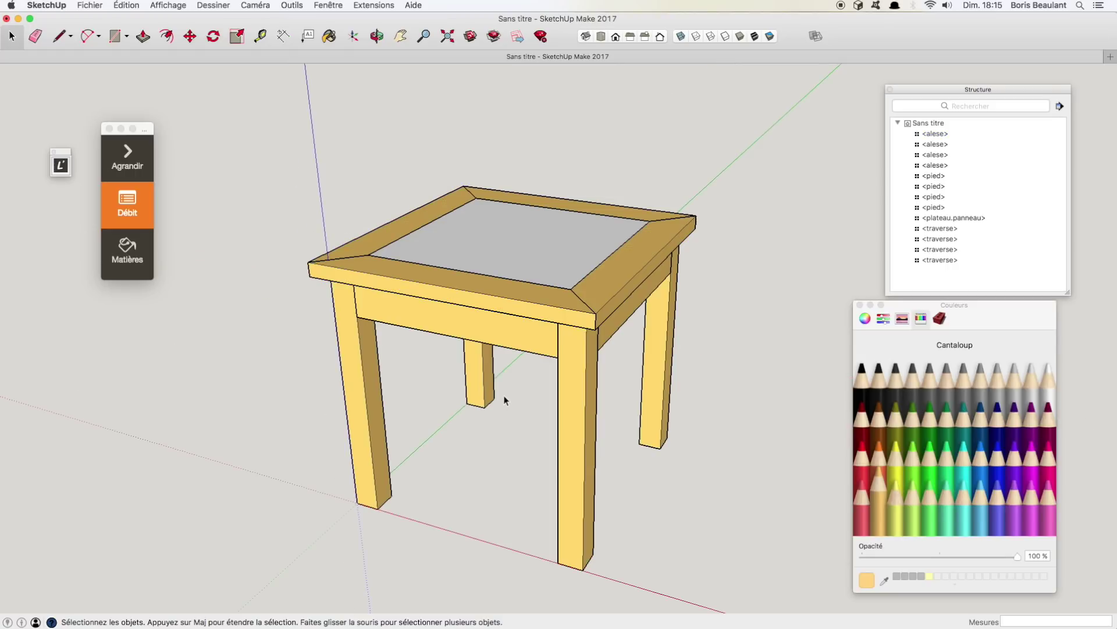
left_click(478, 297)
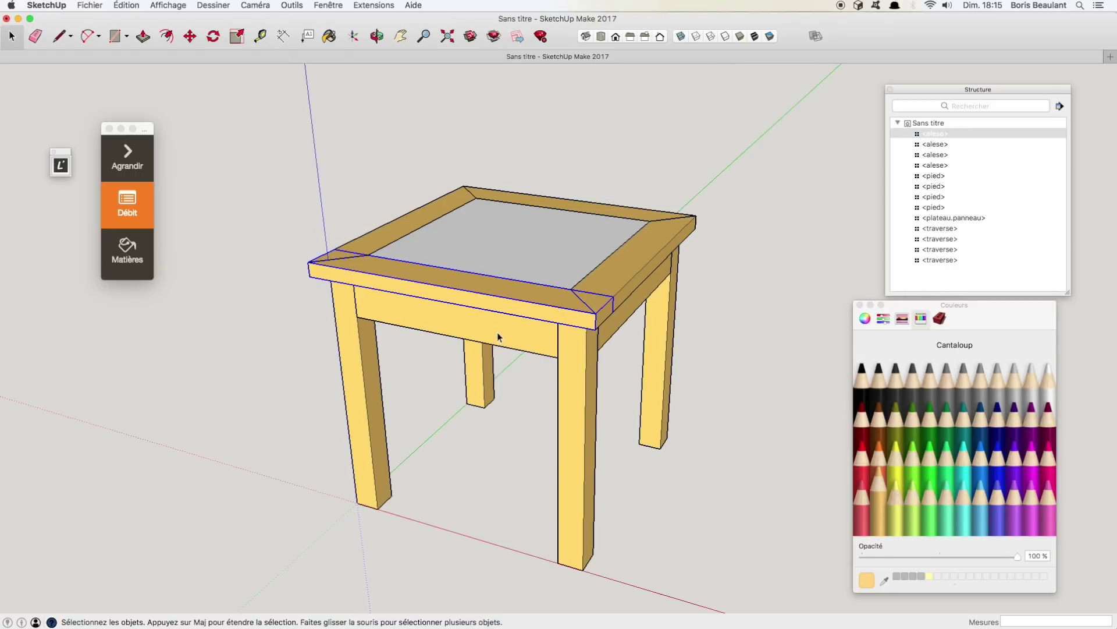
Paint the plateau.panneau component in the centre of the tabletop with the Banane pencil colour.
middle_click_drag(529, 369, 498, 401)
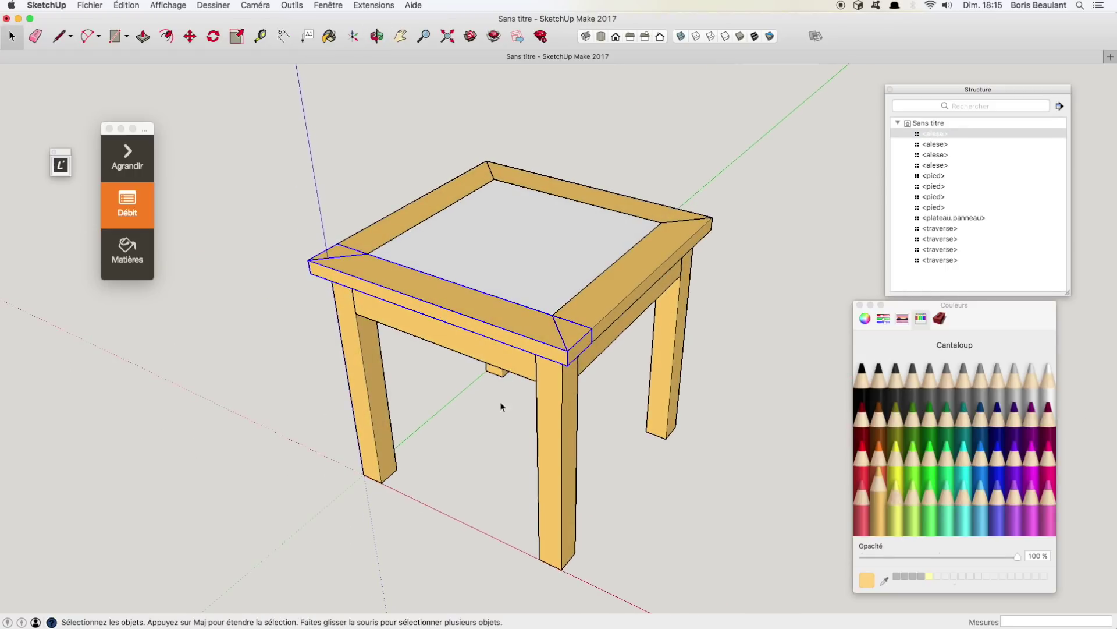
left_click(546, 271)
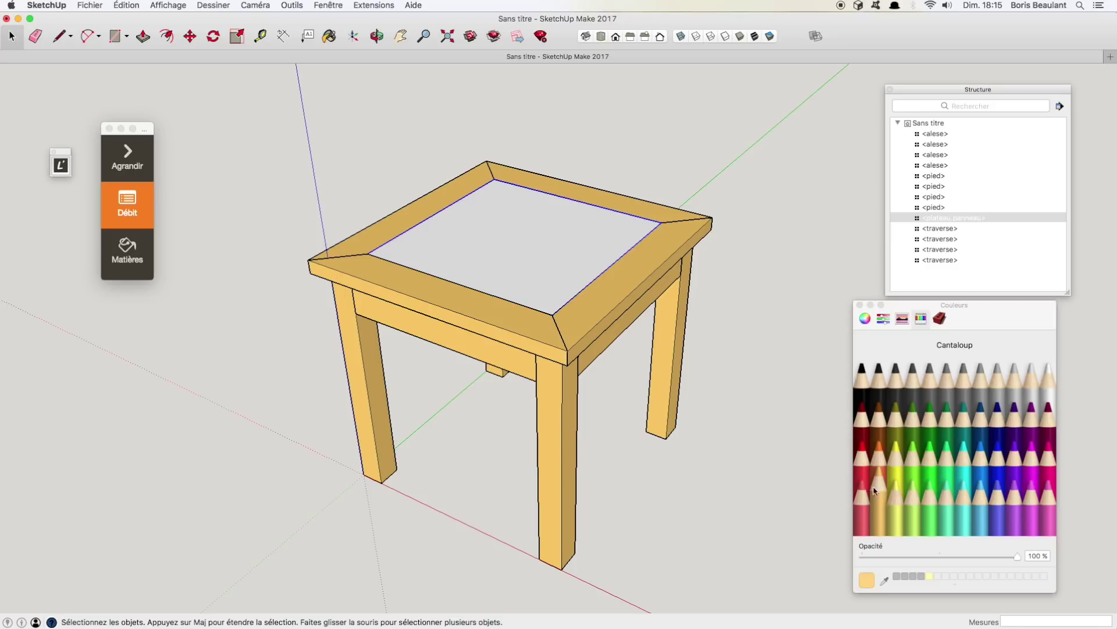
left_click(896, 494)
left_click(527, 240)
key("space")
middle_click_drag(506, 306, 549, 360)
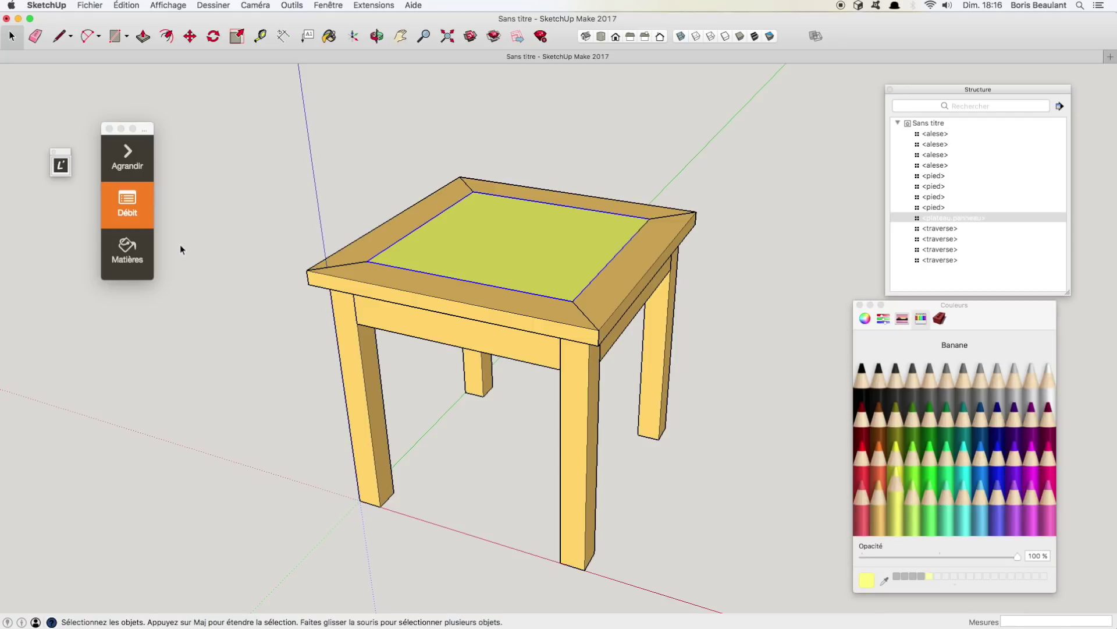
Refresh the L'Air du Bois materials list, rename Matière1 to Bois and set its type to Bois massif.
left_click(126, 259)
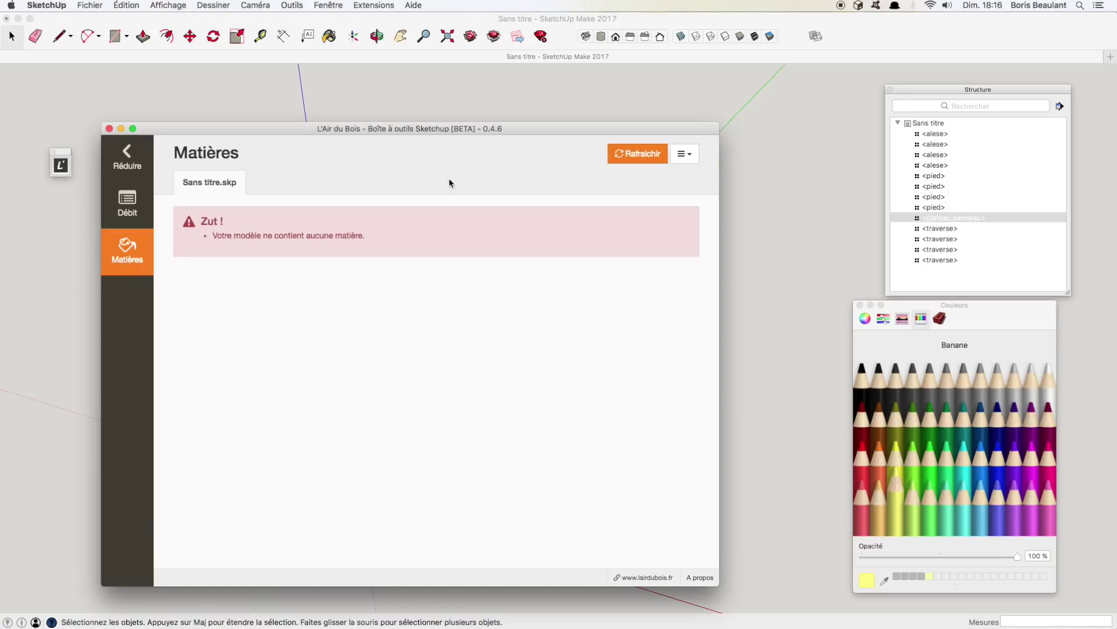
left_click(630, 159)
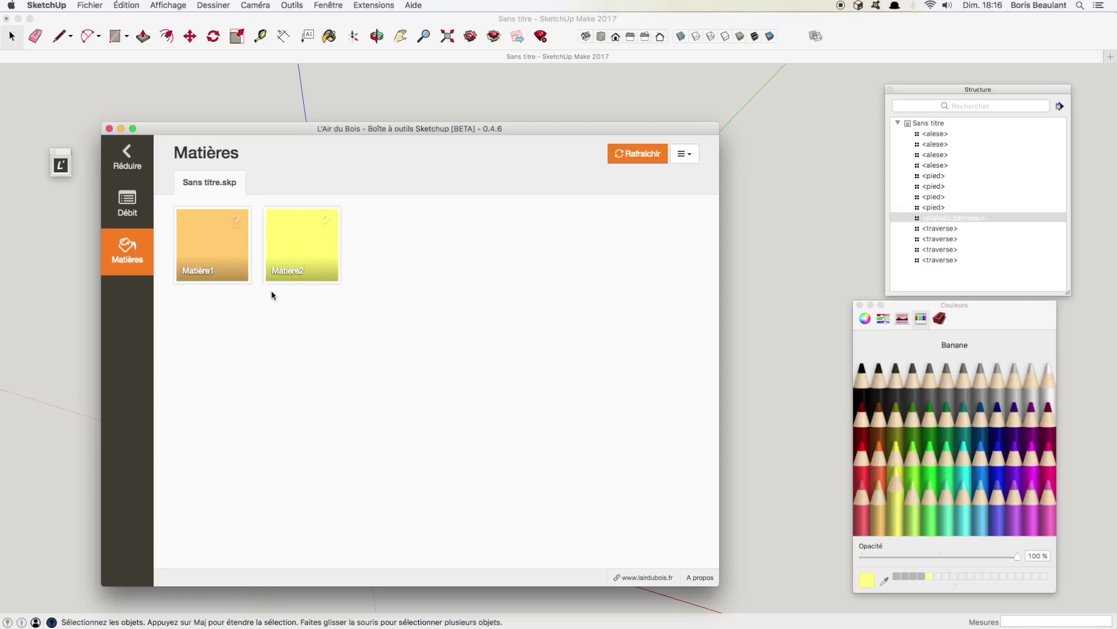
left_click(200, 278)
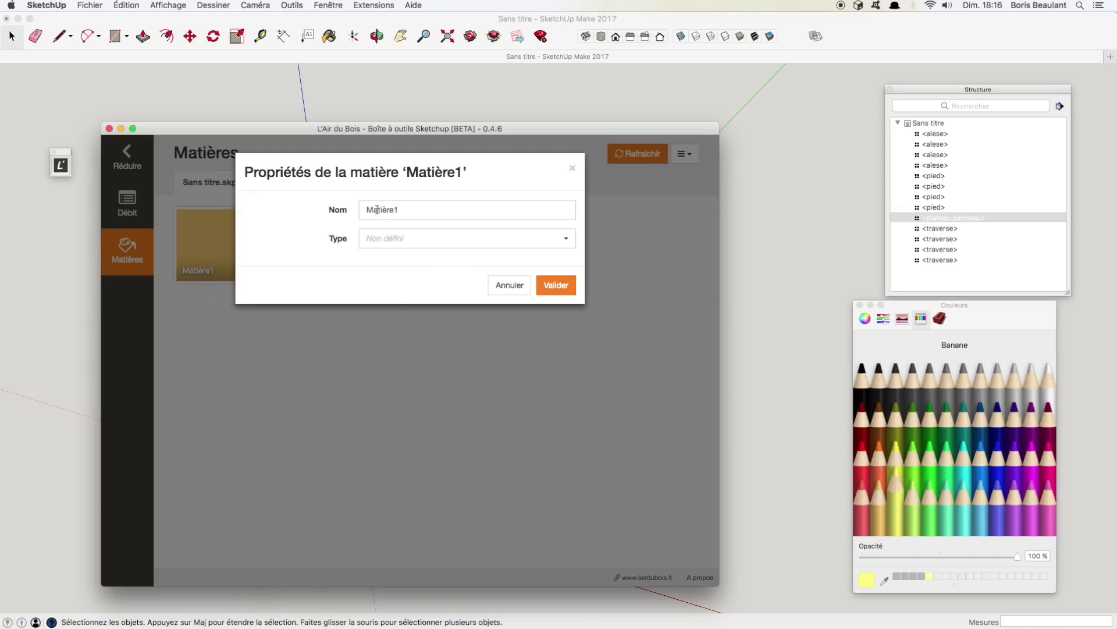
double_click(406, 210)
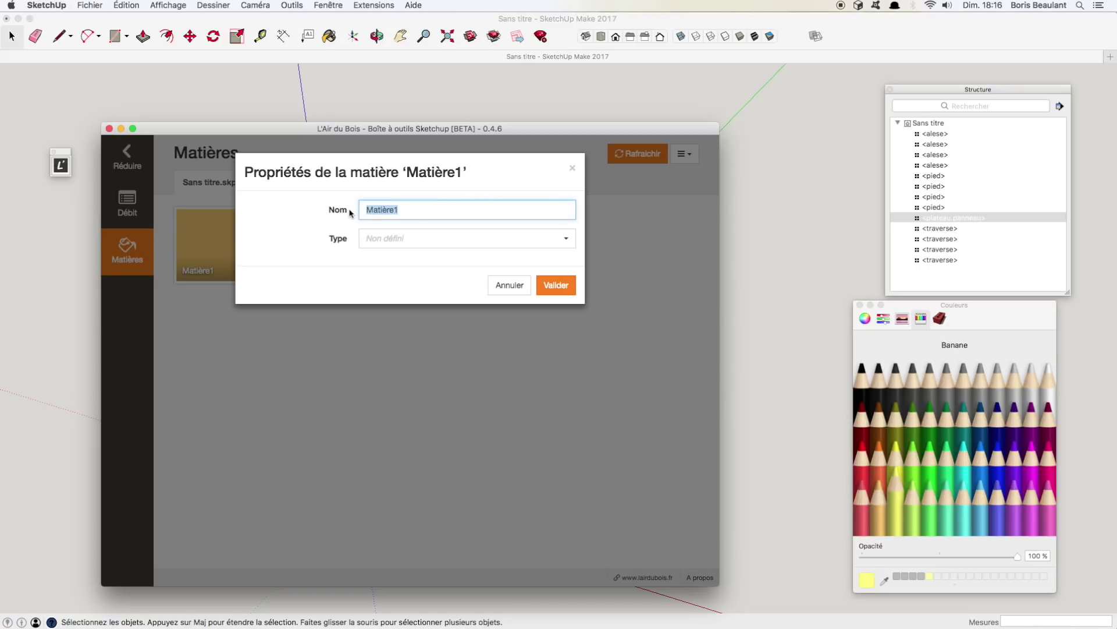
type("Bo")
left_click(414, 241)
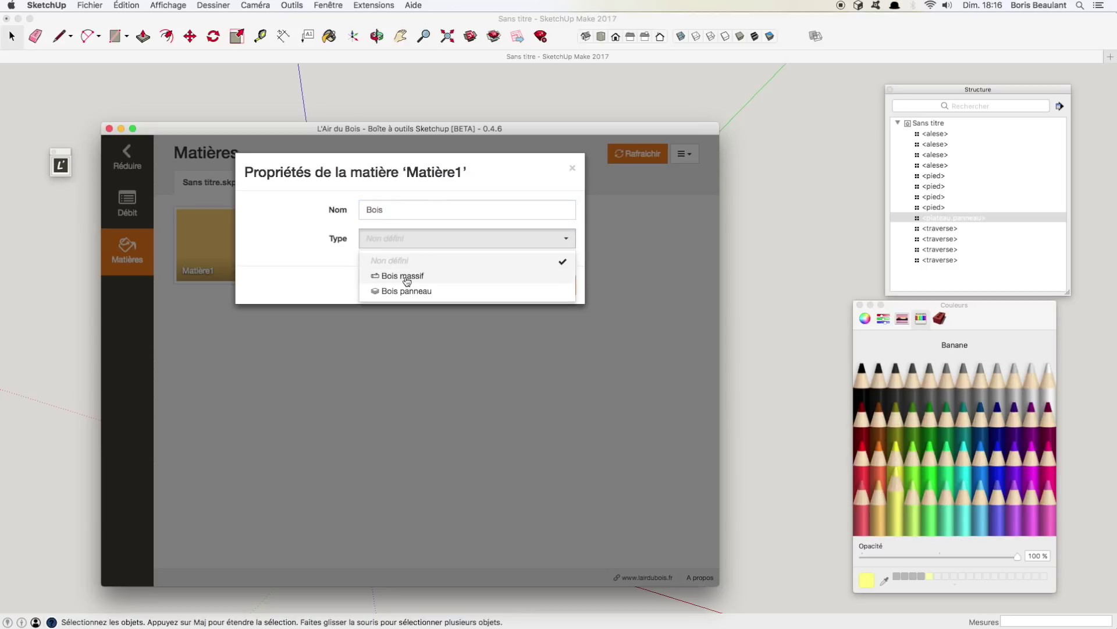
left_click(407, 280)
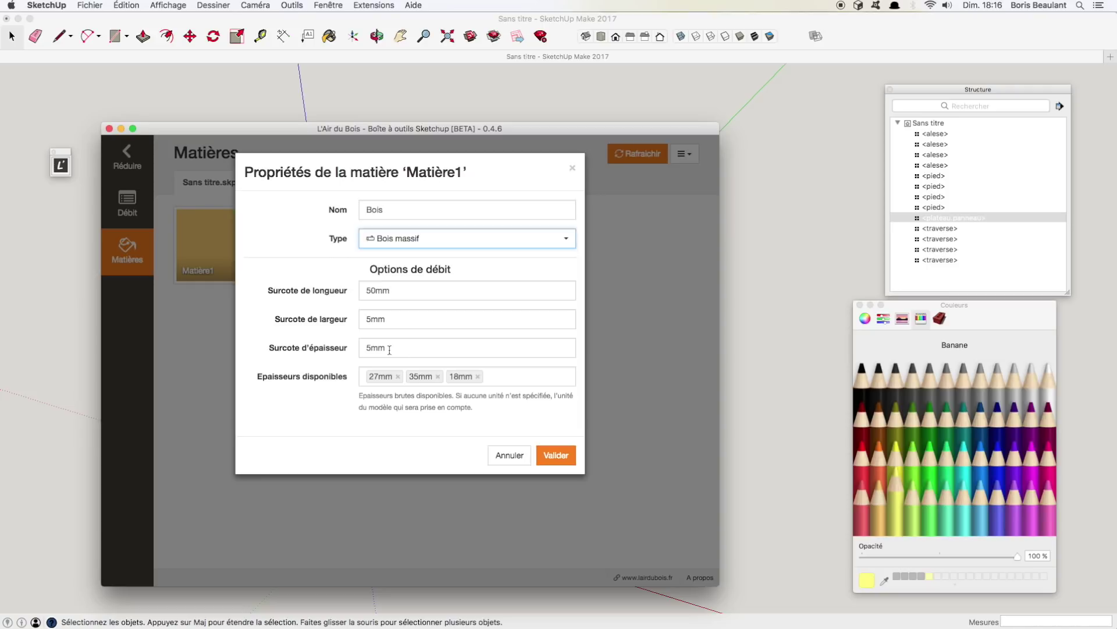
left_click(352, 349)
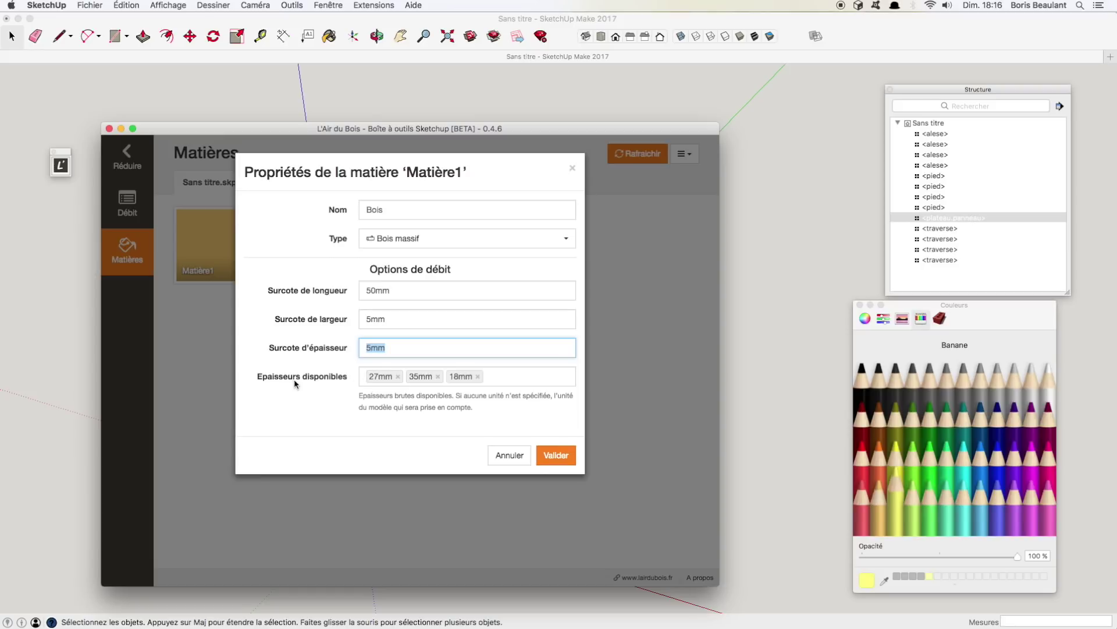
double_click(376, 210)
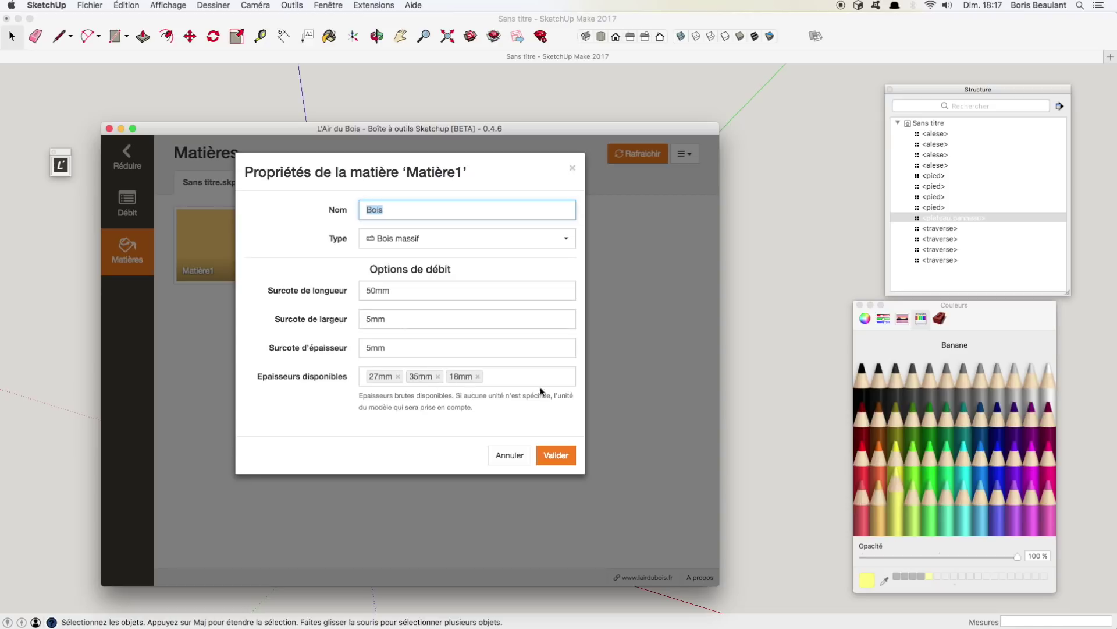
left_click(556, 456)
mouse_move(236, 227)
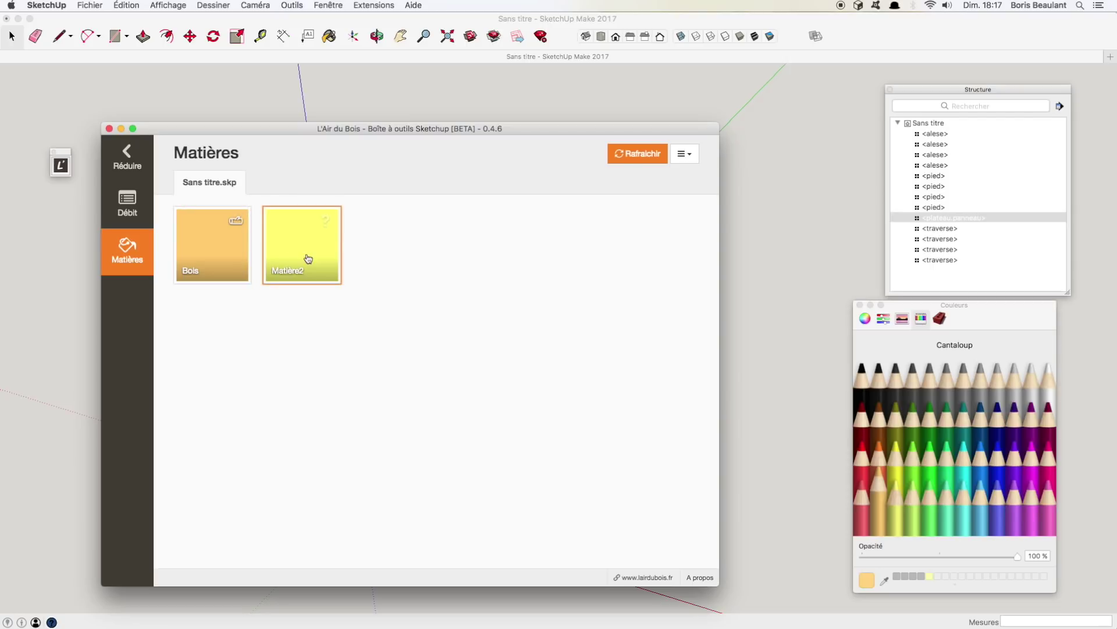
Rename the material Matière2 to CP and set its type to Bois panneau.
left_click(308, 259)
double_click(436, 210)
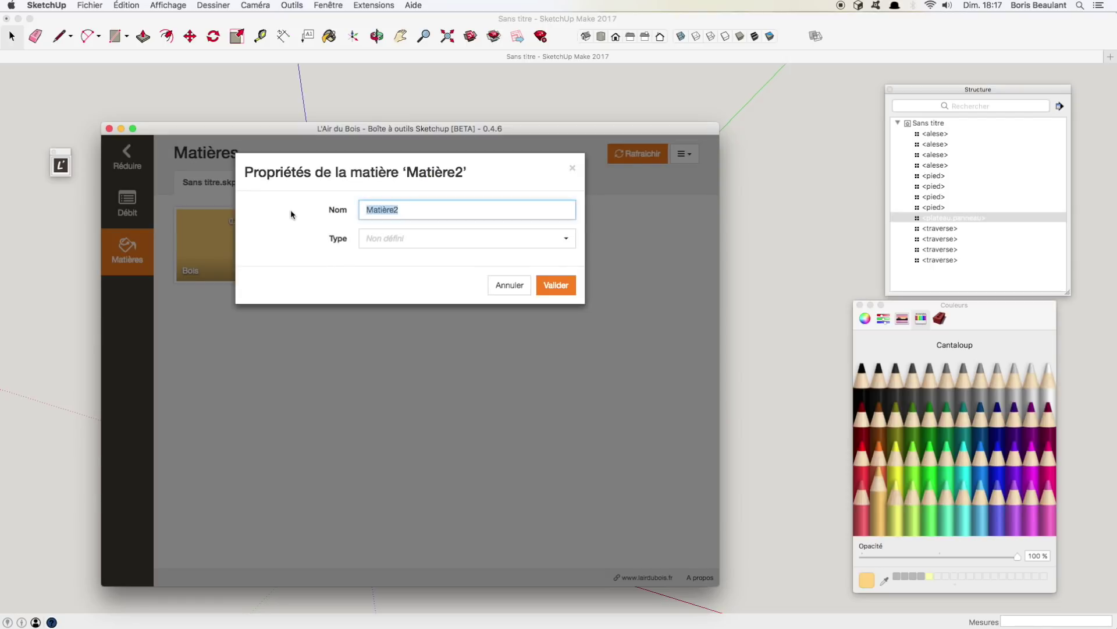
type("CP")
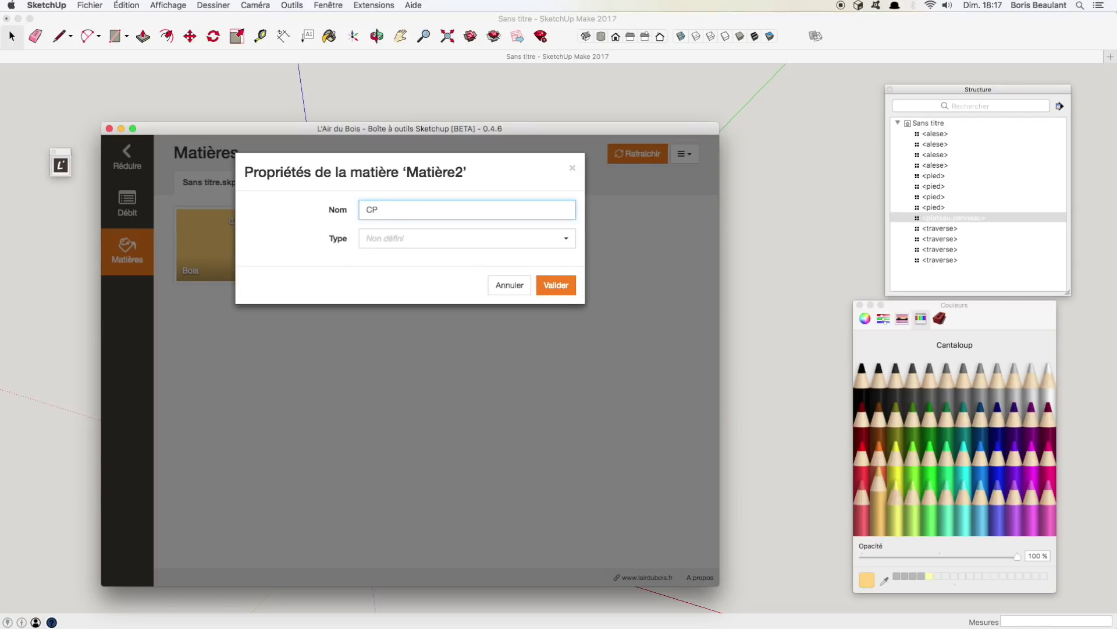
left_click(407, 238)
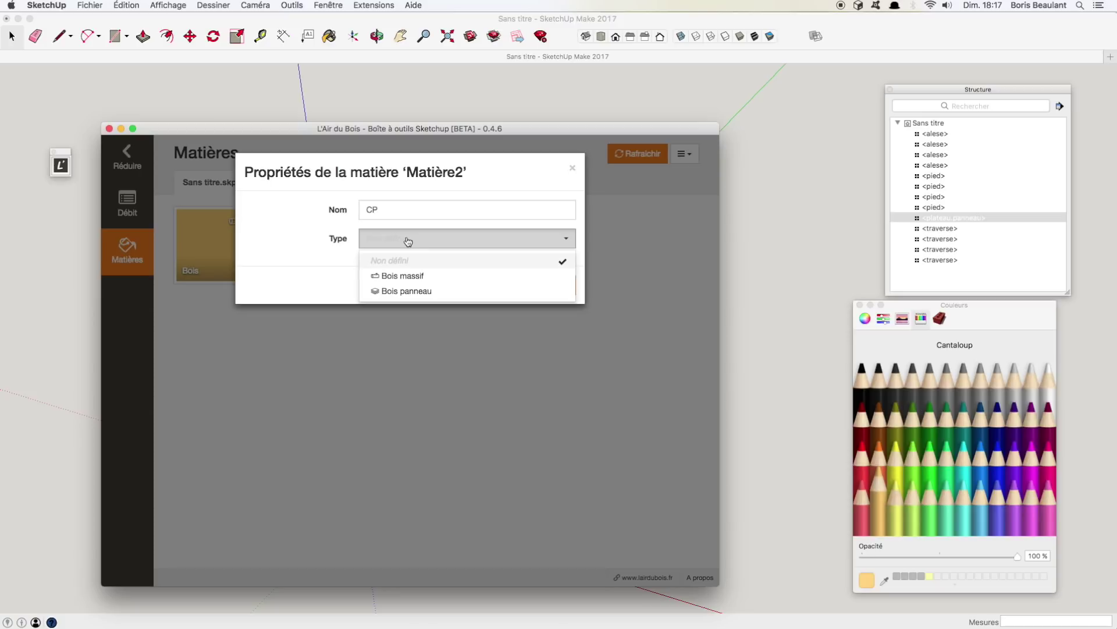
left_click(410, 295)
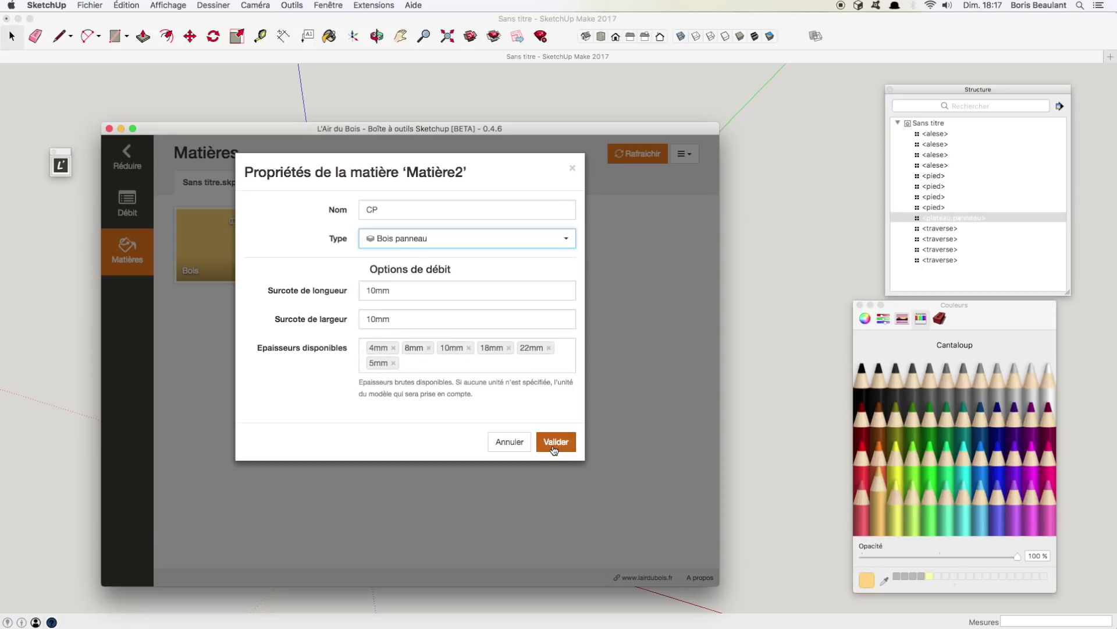
Try adding 13mm to the CP material's available thicknesses, remove that entry and apply the material properties.
left_click(416, 366)
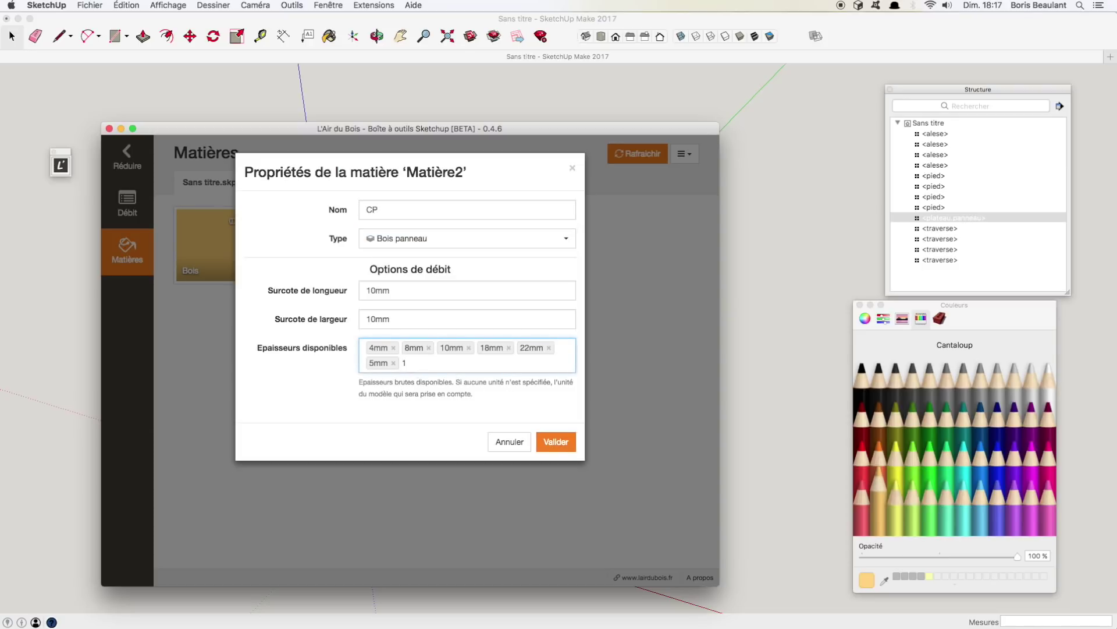
type("13mm")
key("Return")
left_click(433, 363)
left_click(554, 442)
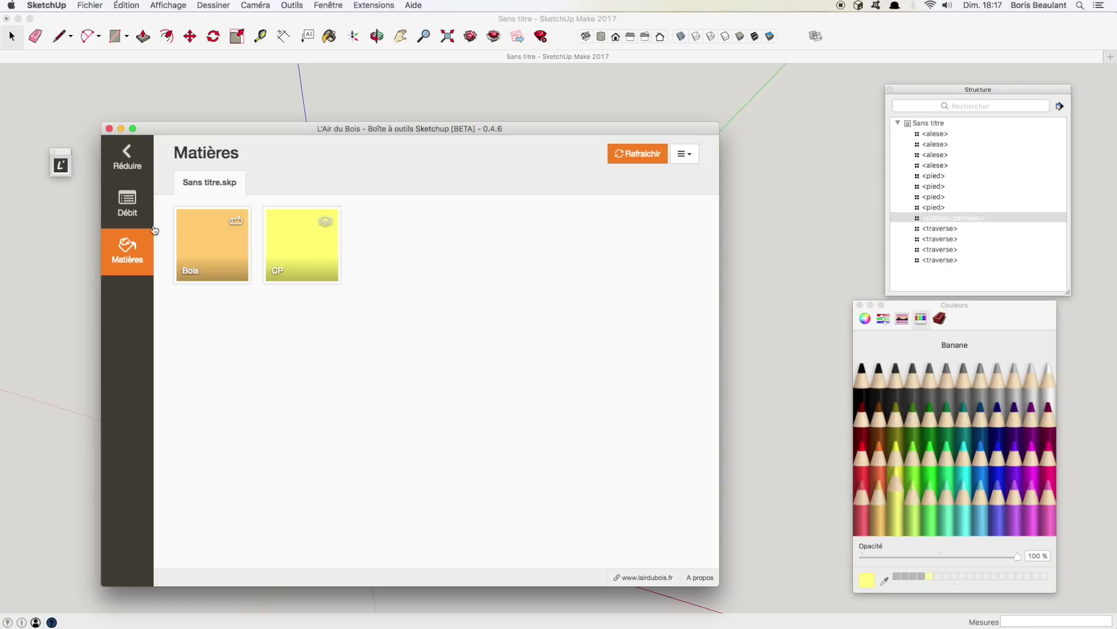
Generate the cut list for the selected panel, clear the selection in the model and regenerate it for the whole table.
left_click(139, 208)
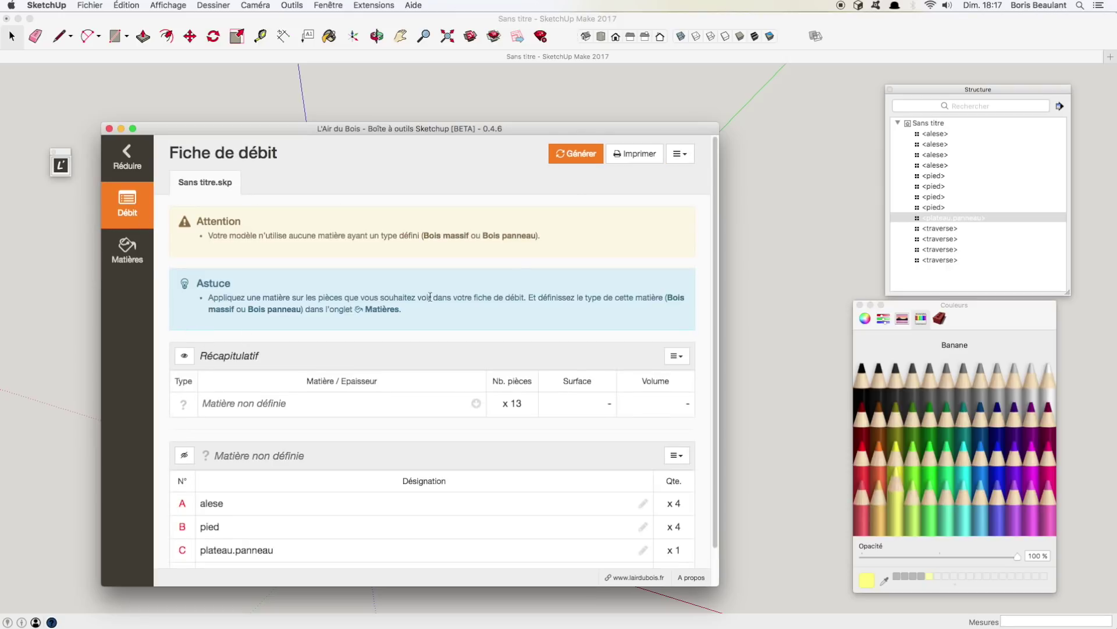
left_click(575, 153)
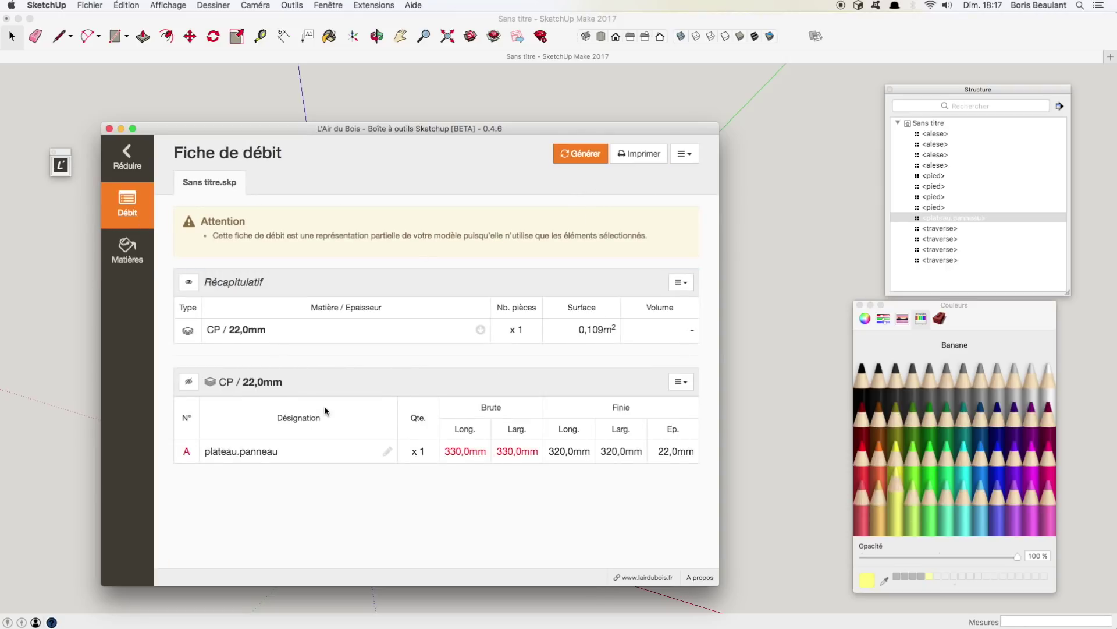
left_click(127, 157)
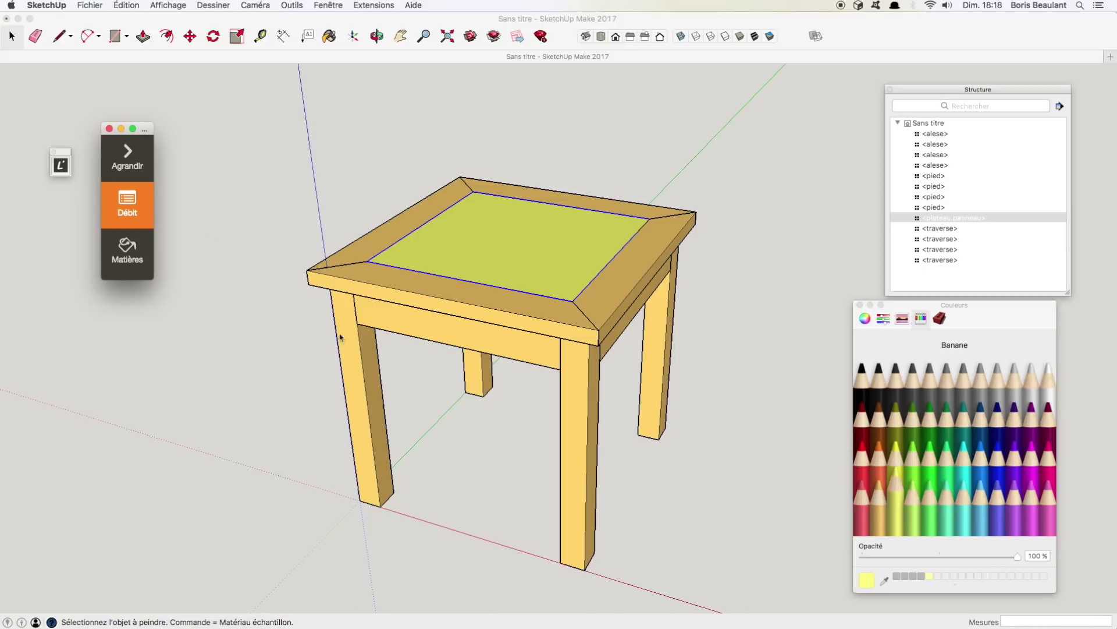
left_click(514, 484)
key("space")
left_click(507, 469)
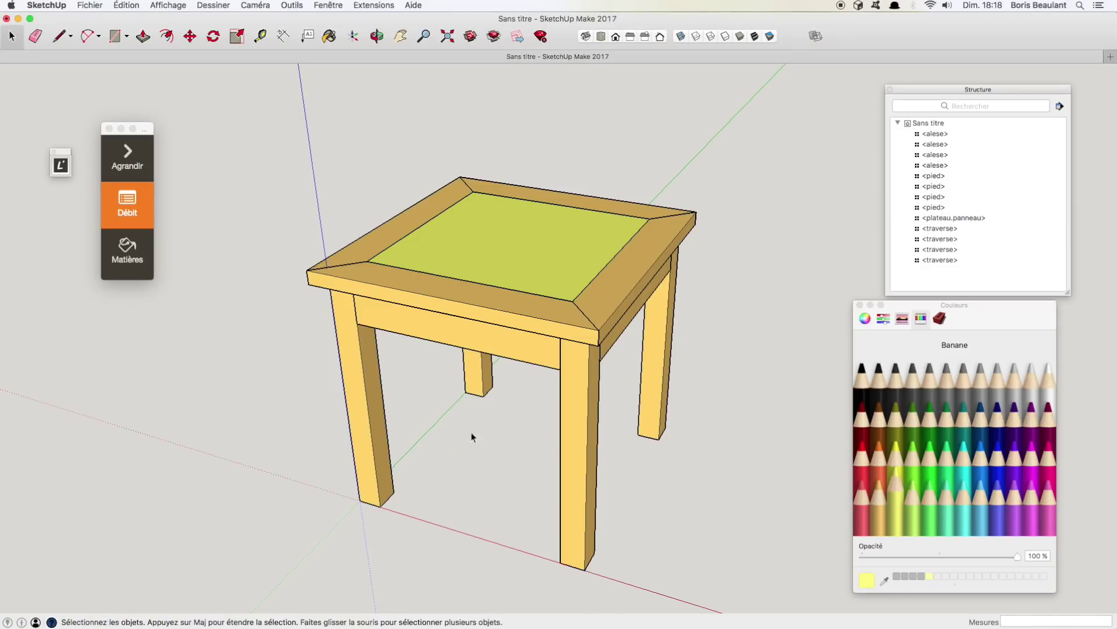
left_click(121, 164)
left_click(575, 154)
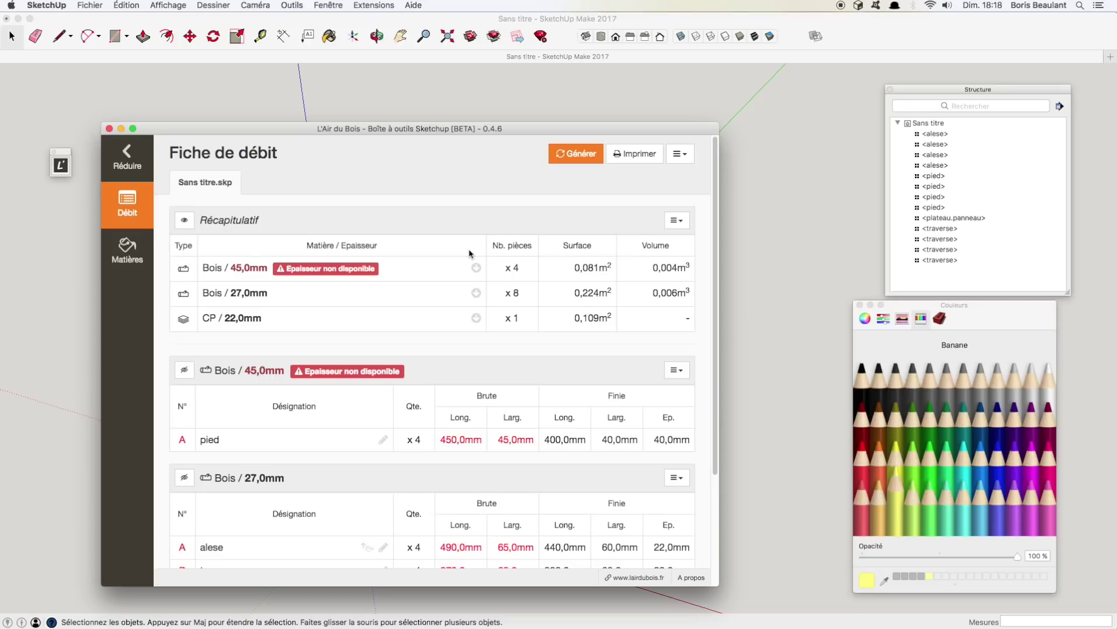
Compare the legs' required thickness in the cut list with the Bois material's available thicknesses, cancel its properties and regenerate the list.
scroll(407, 321, "down", 5)
scroll(402, 329, "up", 5)
left_click_drag(231, 267, 269, 269)
left_click(127, 249)
left_click(214, 246)
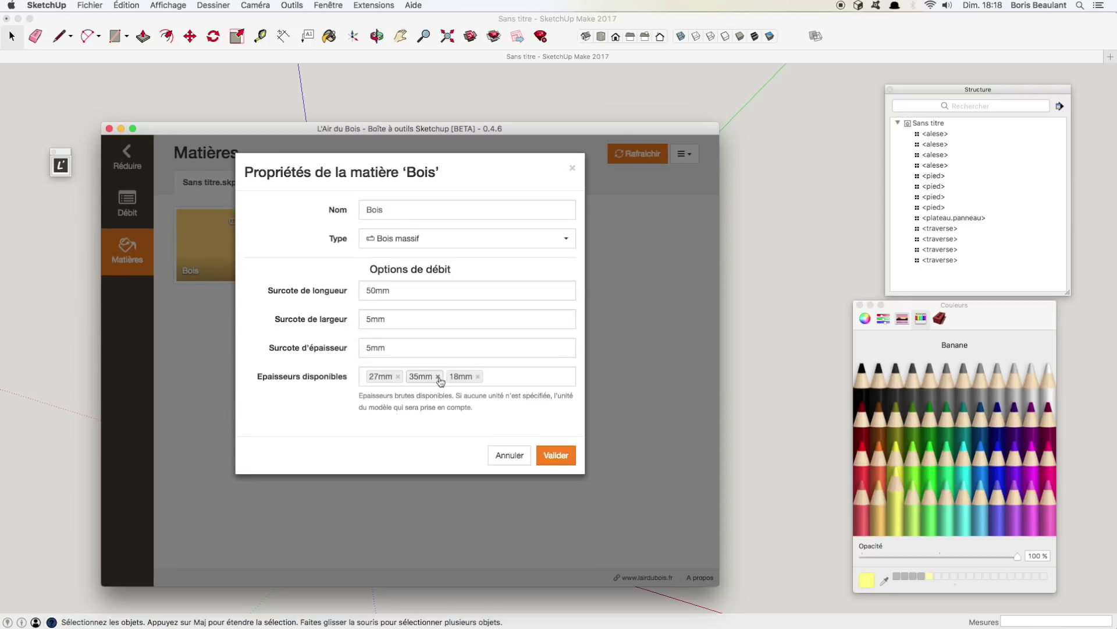
left_click(511, 456)
left_click(128, 204)
left_click(578, 153)
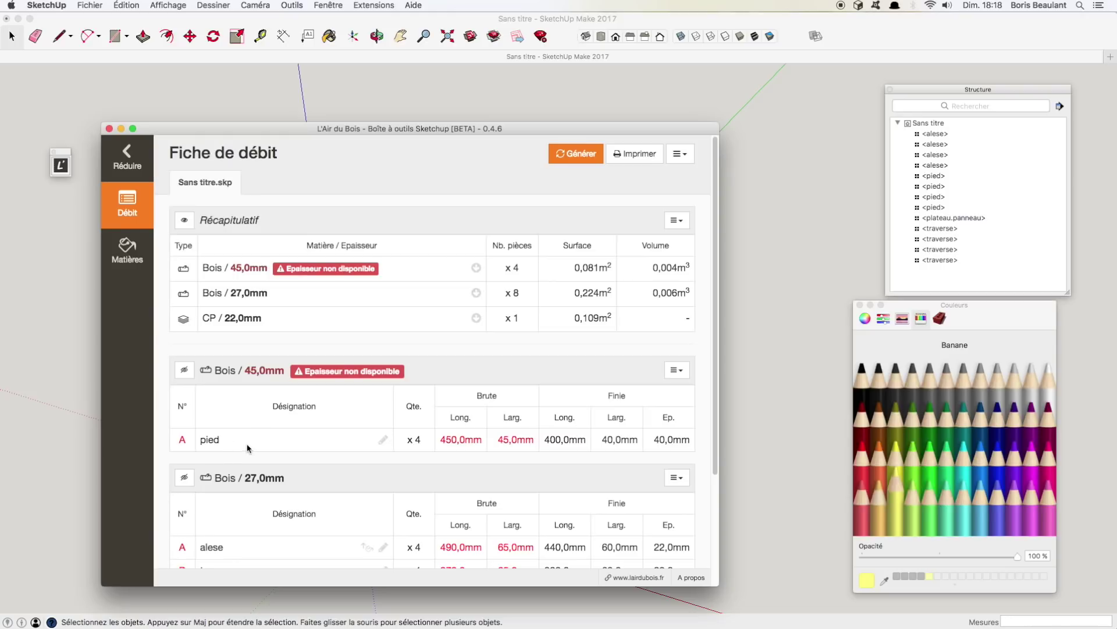
Examine the finished section of the pied part and the thicknesses of the alese and traverse parts in the cut list.
left_click_drag(602, 439, 689, 438)
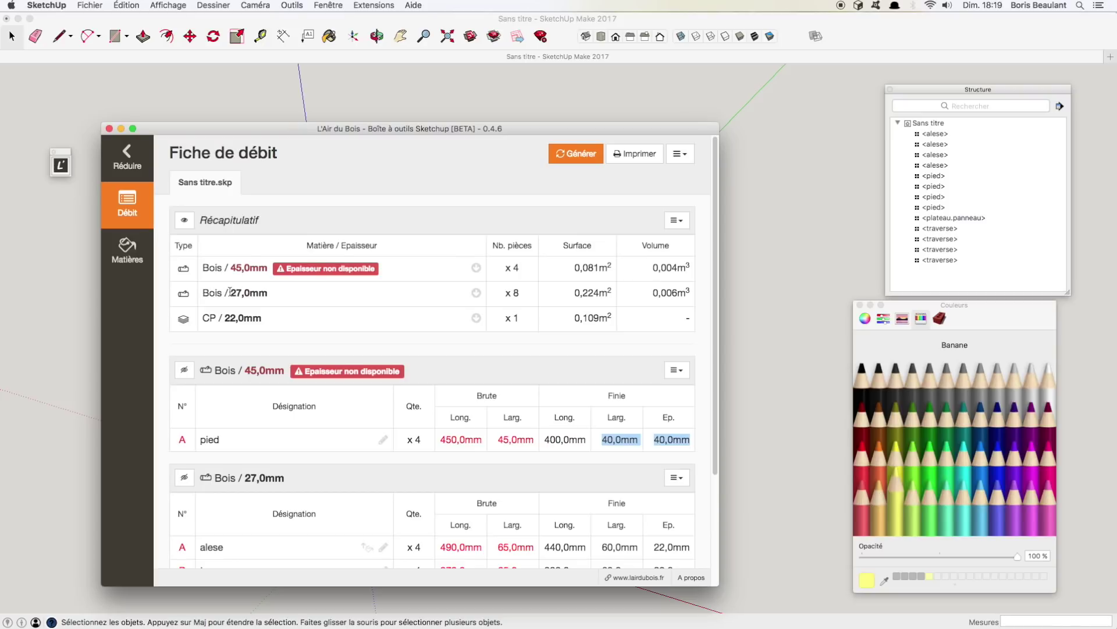
left_click_drag(230, 291, 268, 293)
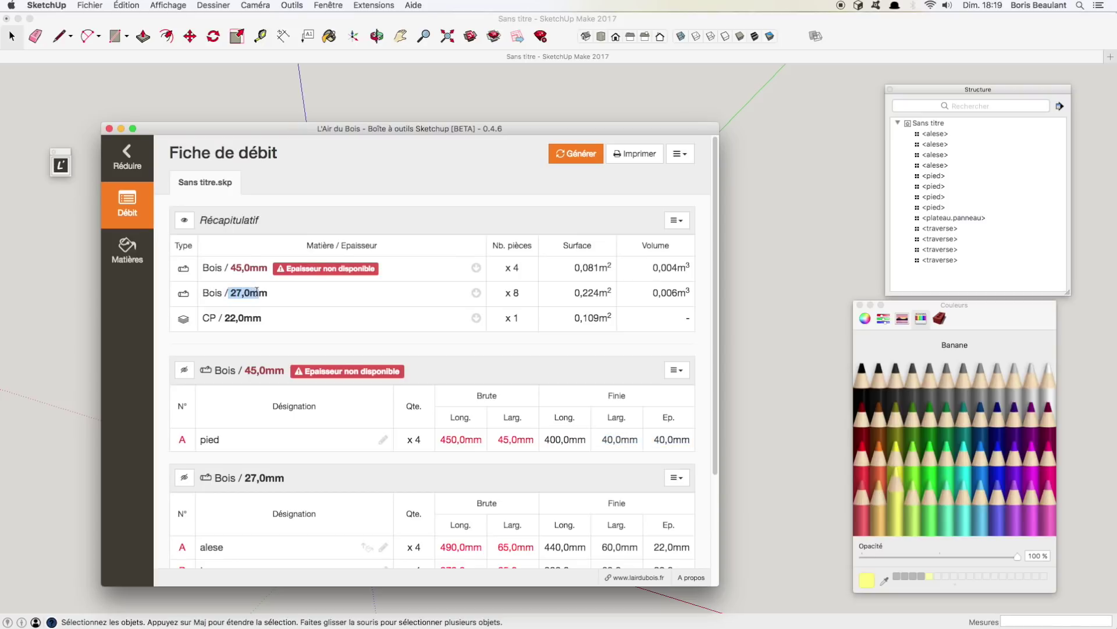
left_click(476, 292)
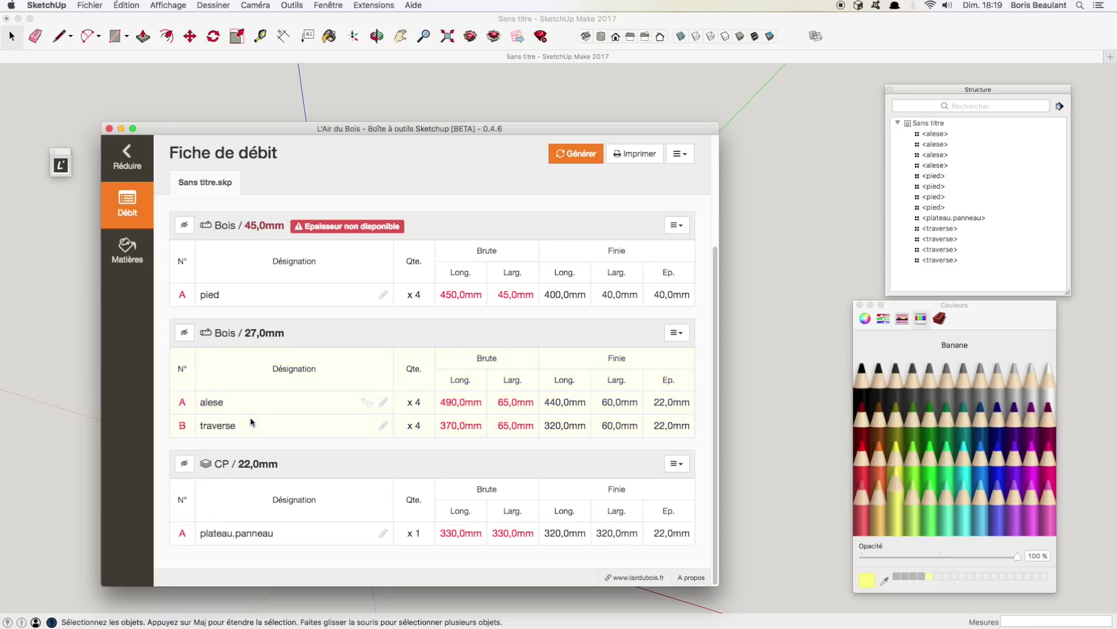
left_click_drag(652, 402, 691, 426)
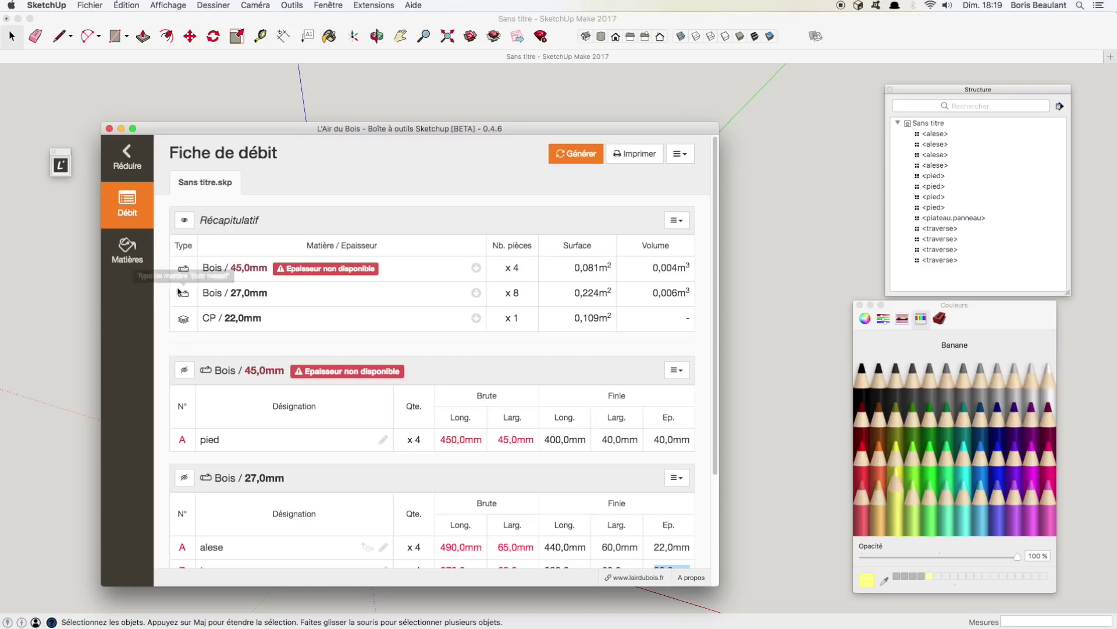
Add 45mm to the available thicknesses of the Bois material and apply the change.
left_click(127, 249)
left_click(214, 209)
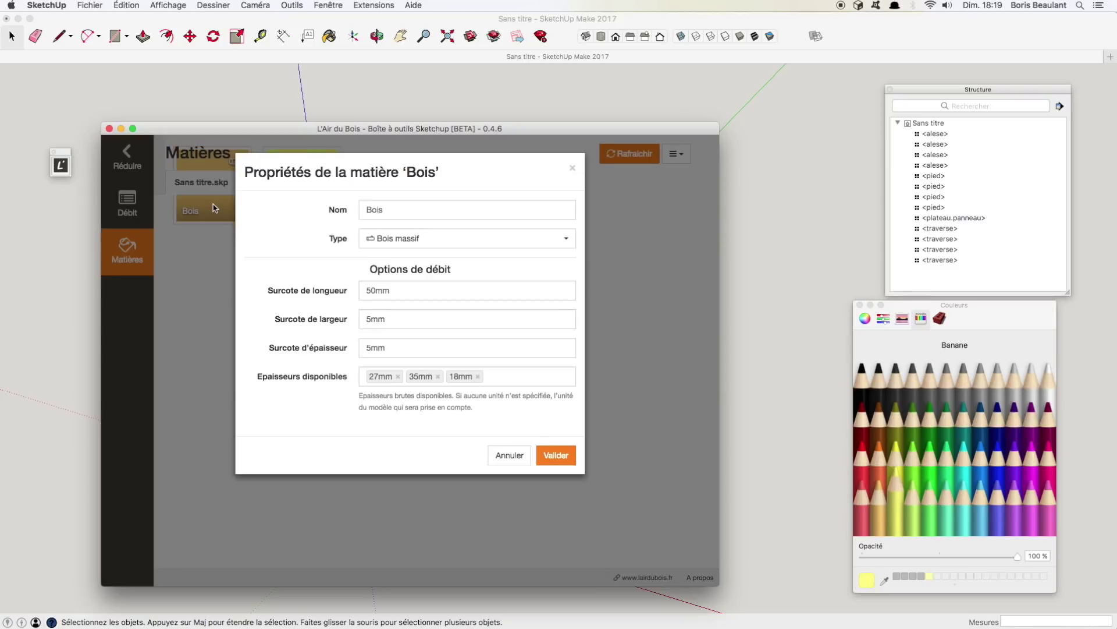
left_click(498, 380)
type("4")
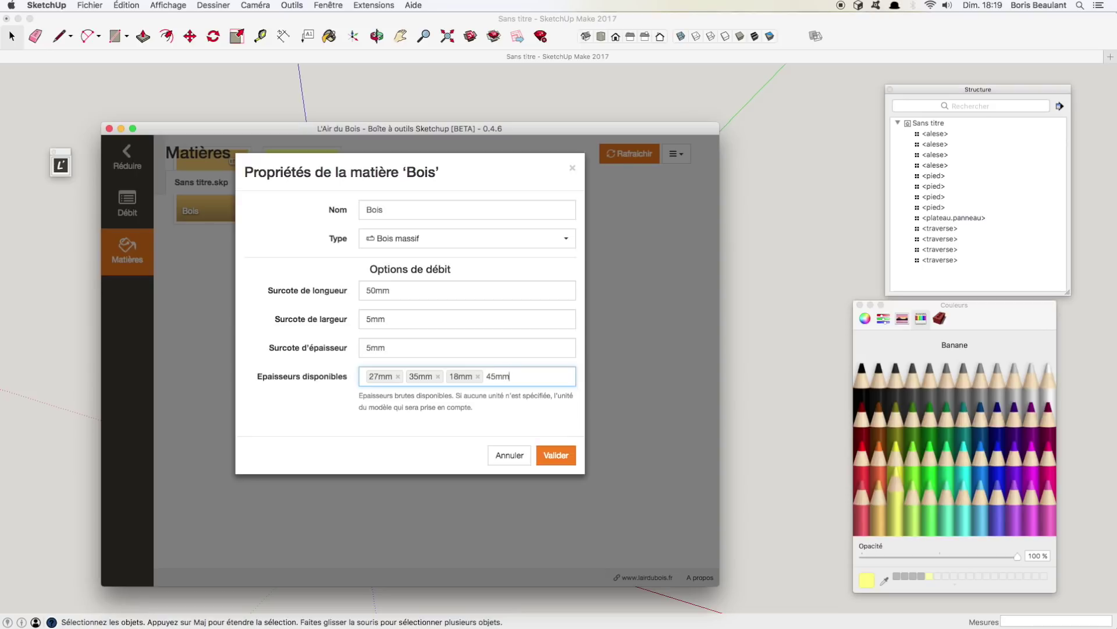
type("5mm")
key("Return")
left_click(555, 455)
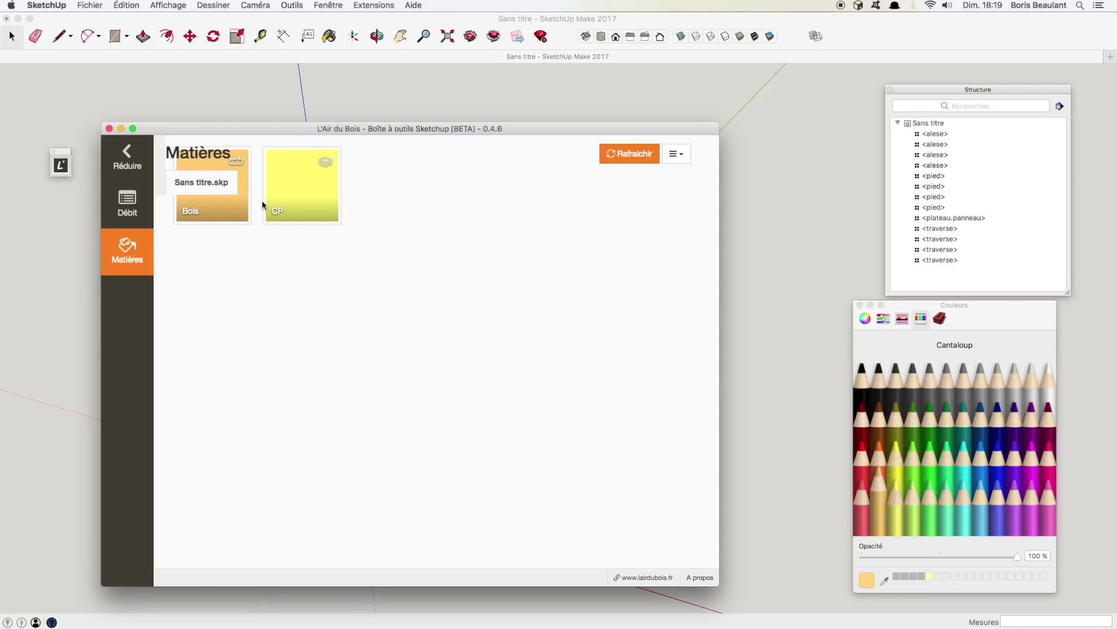
Regenerate the cut list and review the Bois and CP groups down to the raw lengths of the parts.
left_click(137, 212)
left_click(576, 154)
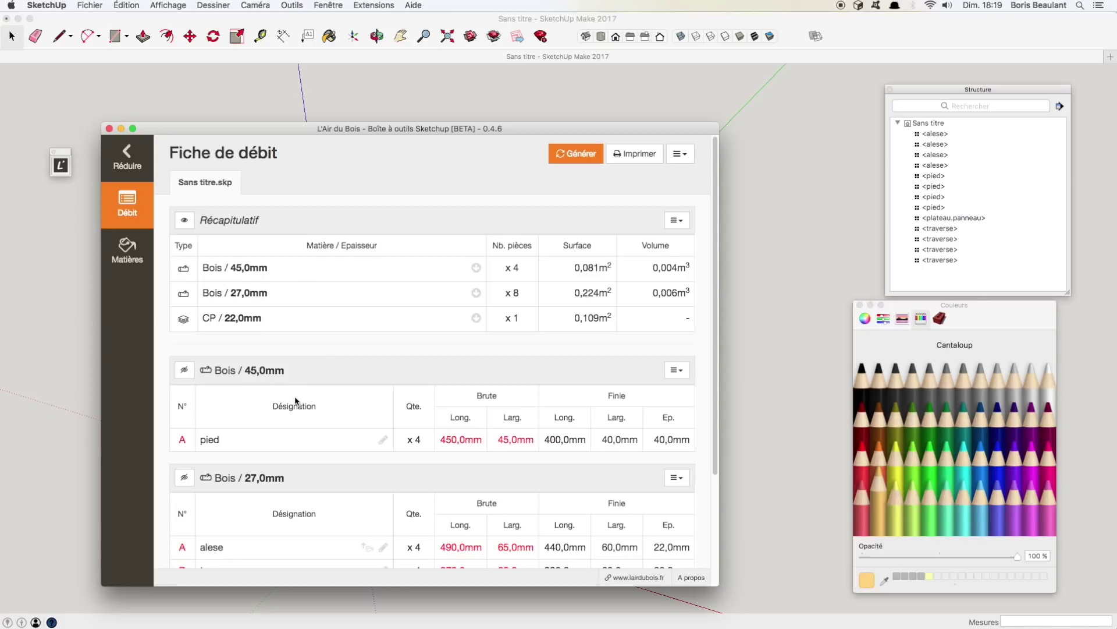
scroll(296, 401, "down", 1)
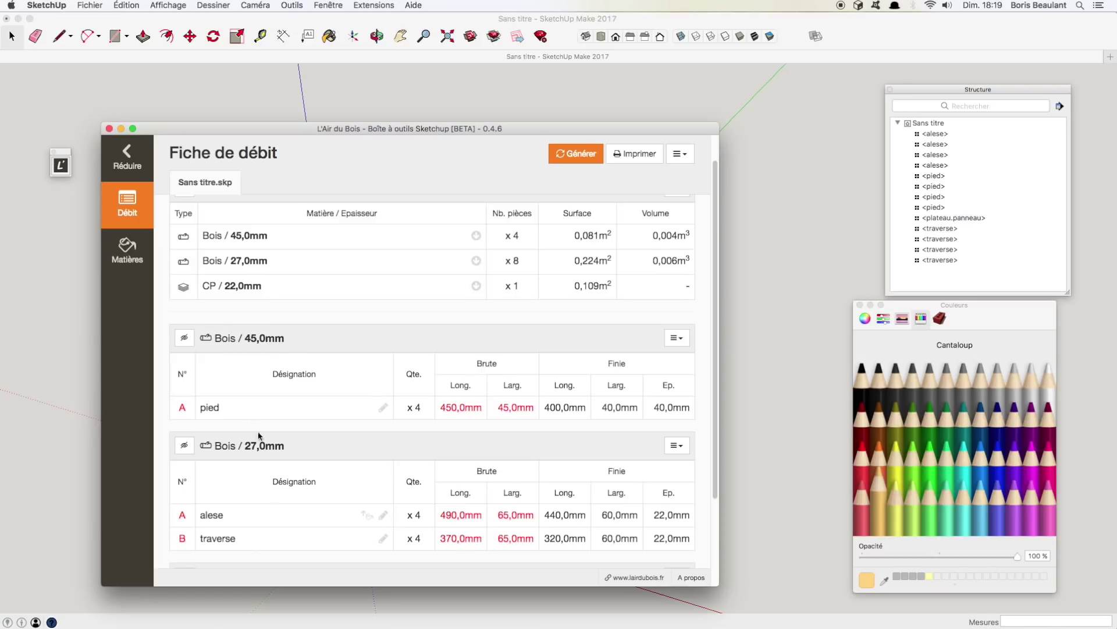
scroll(261, 433, "down", 3)
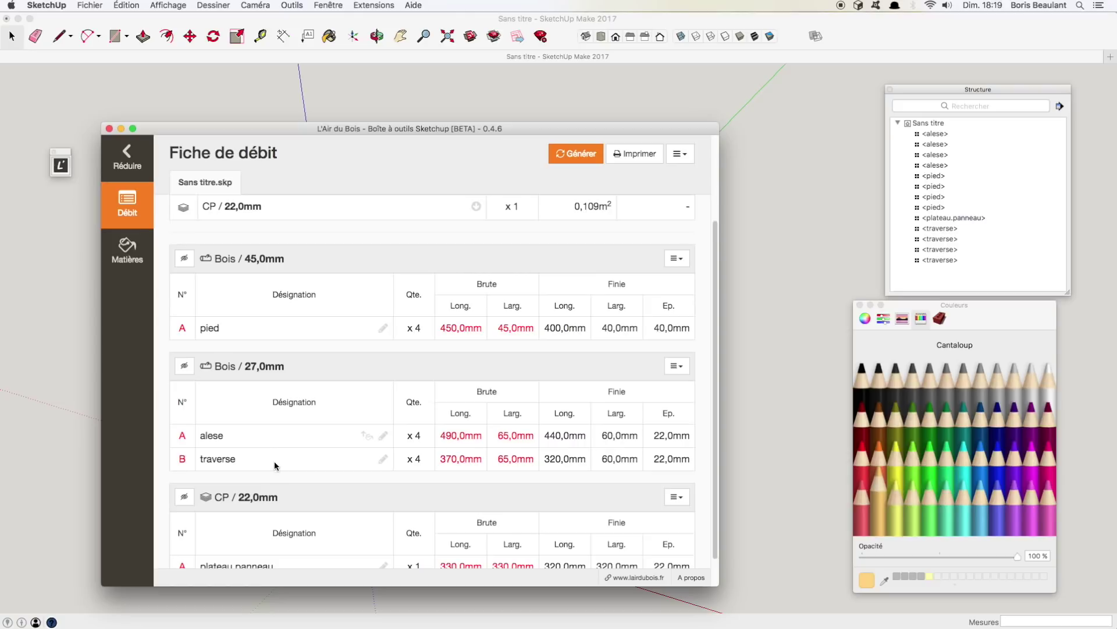
scroll(277, 460, "down", 1)
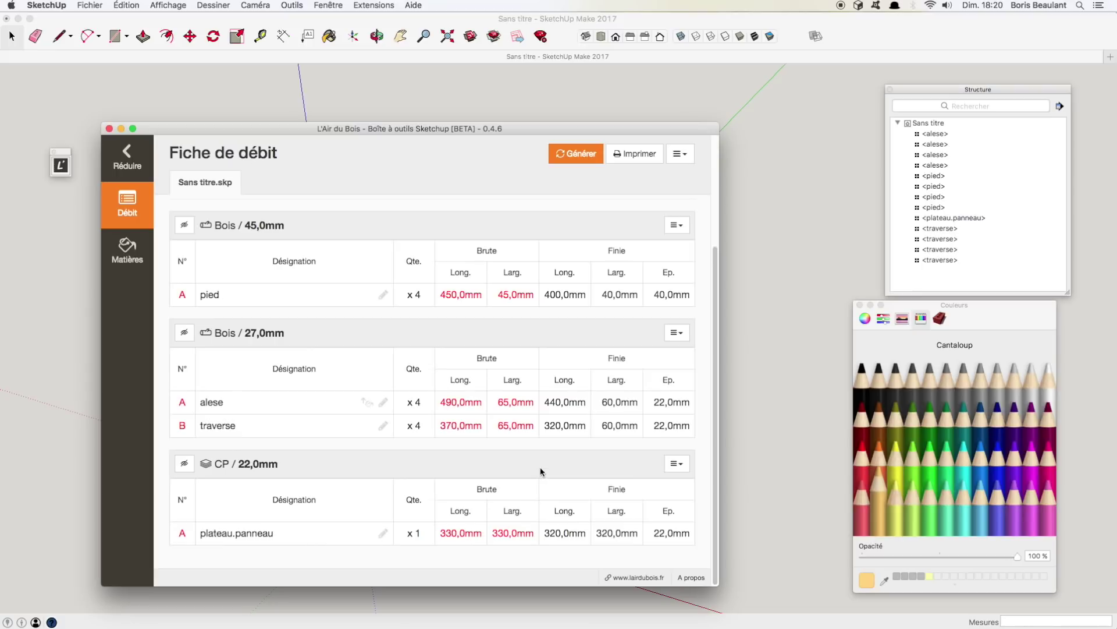
left_click_drag(466, 402, 489, 404)
Set the model's length precision to 0mm and turn off the display of the unit format.
left_click(328, 5)
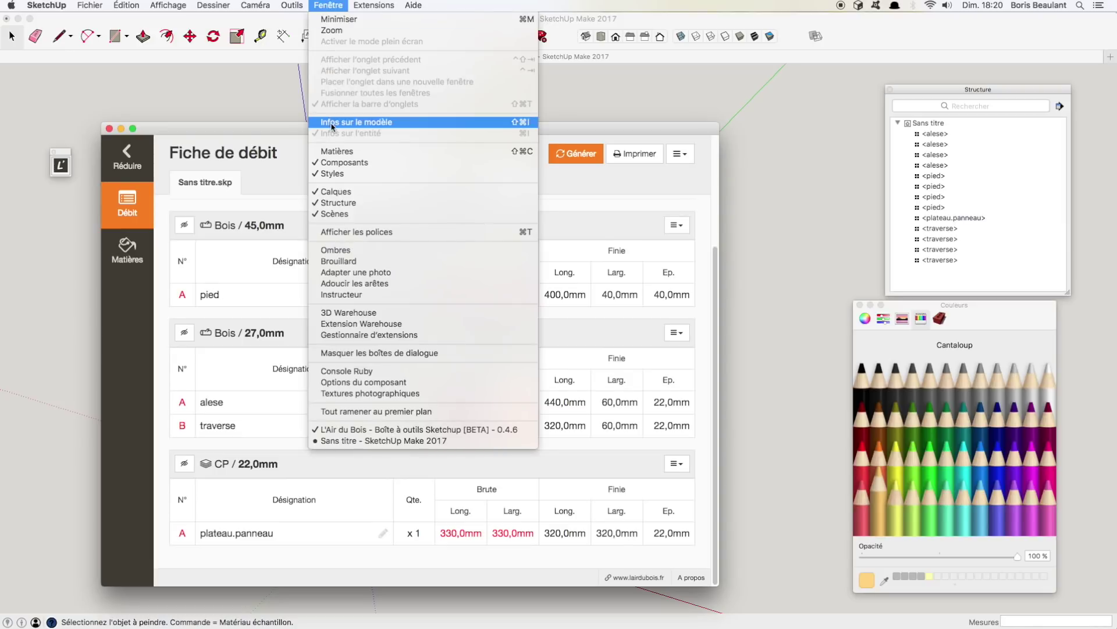
left_click(332, 124)
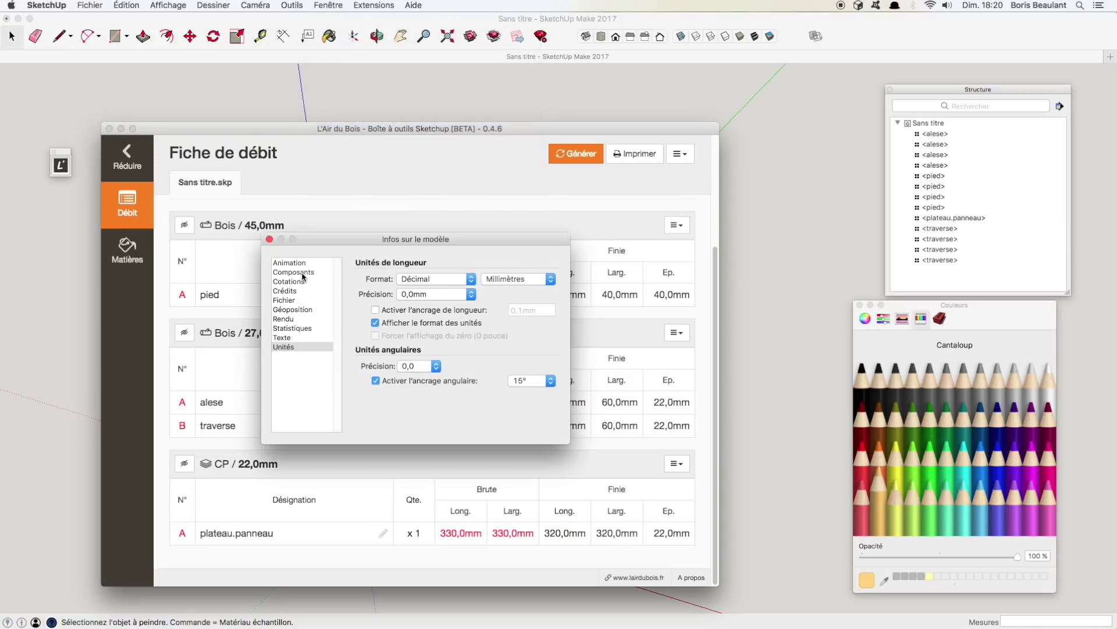
left_click(389, 323)
left_click(437, 294)
left_click(417, 284)
left_click(270, 239)
Regenerate the cut list and review the dimensions of the Bois and CP groups.
left_click(568, 160)
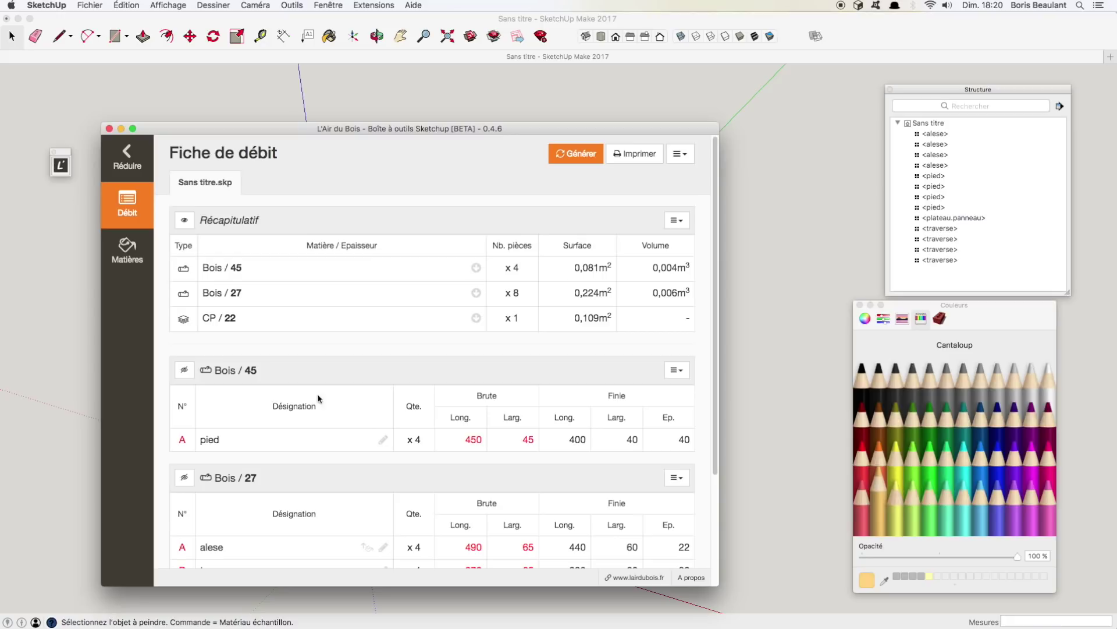
scroll(418, 434, "down", 3)
scroll(418, 434, "up", 3)
scroll(418, 434, "down", 3)
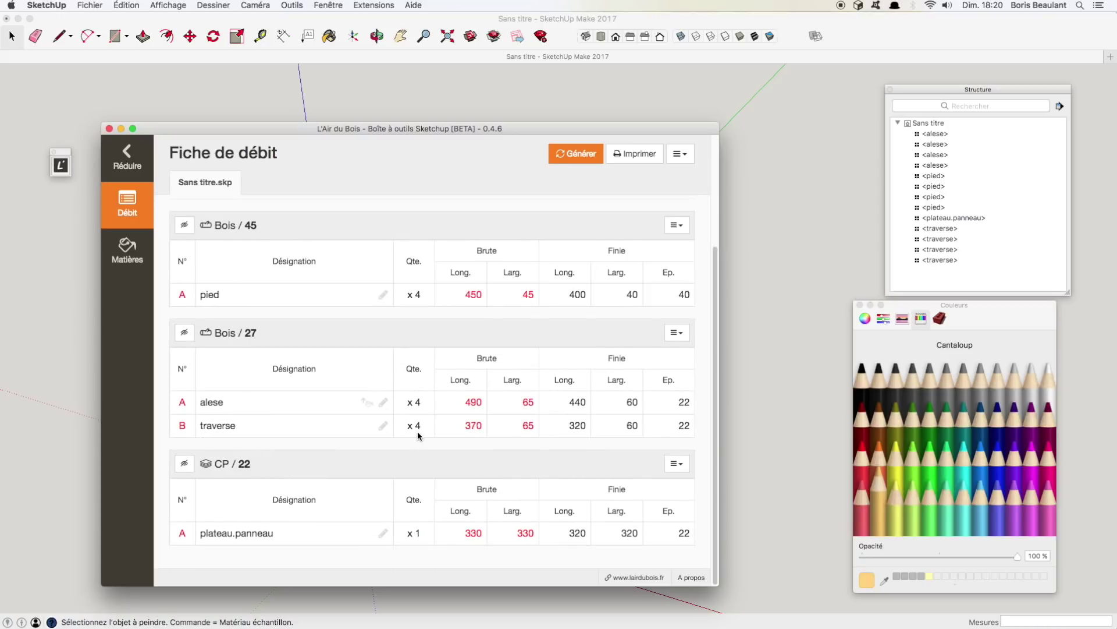
Collapse the cut list and push two faces of the pied component inward to give the legs a 35 × 35 mm section.
left_click(138, 169)
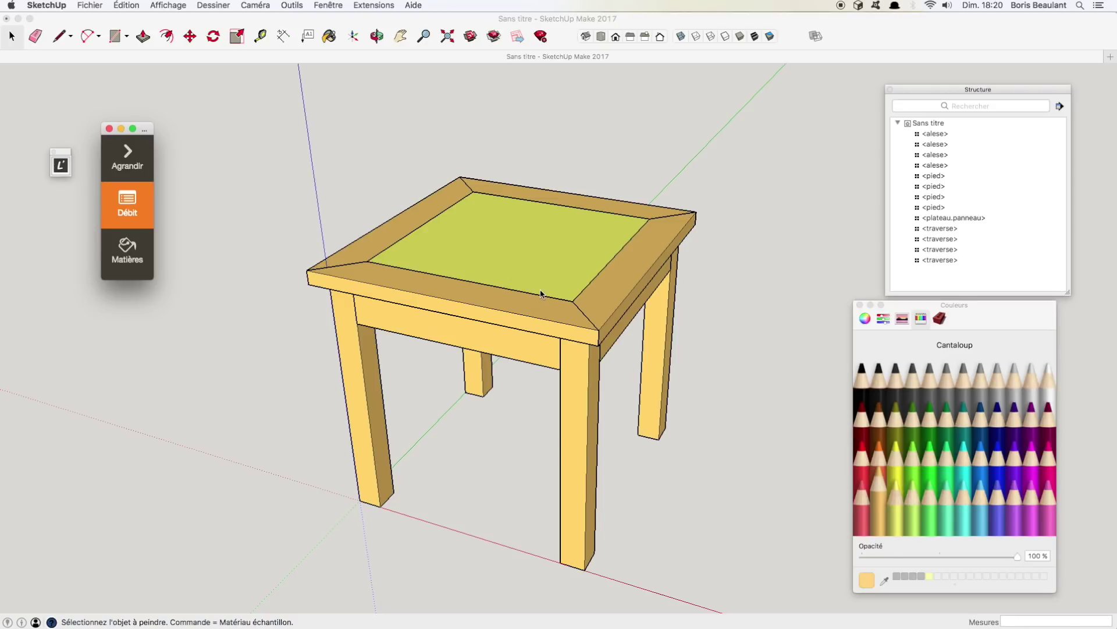
left_click(404, 322)
key("space")
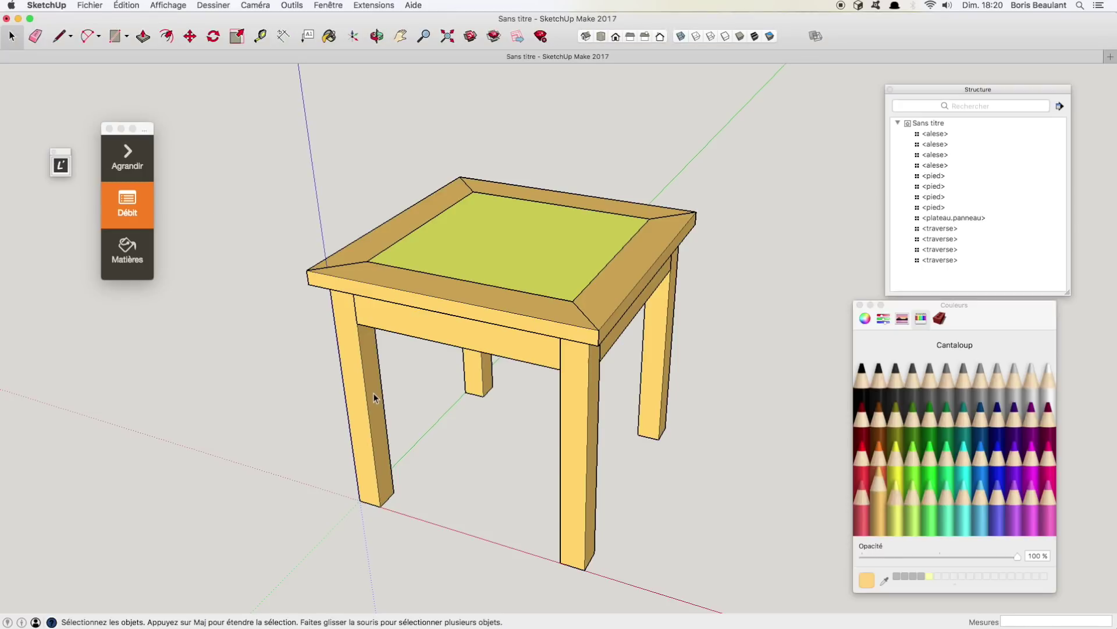
double_click(352, 376)
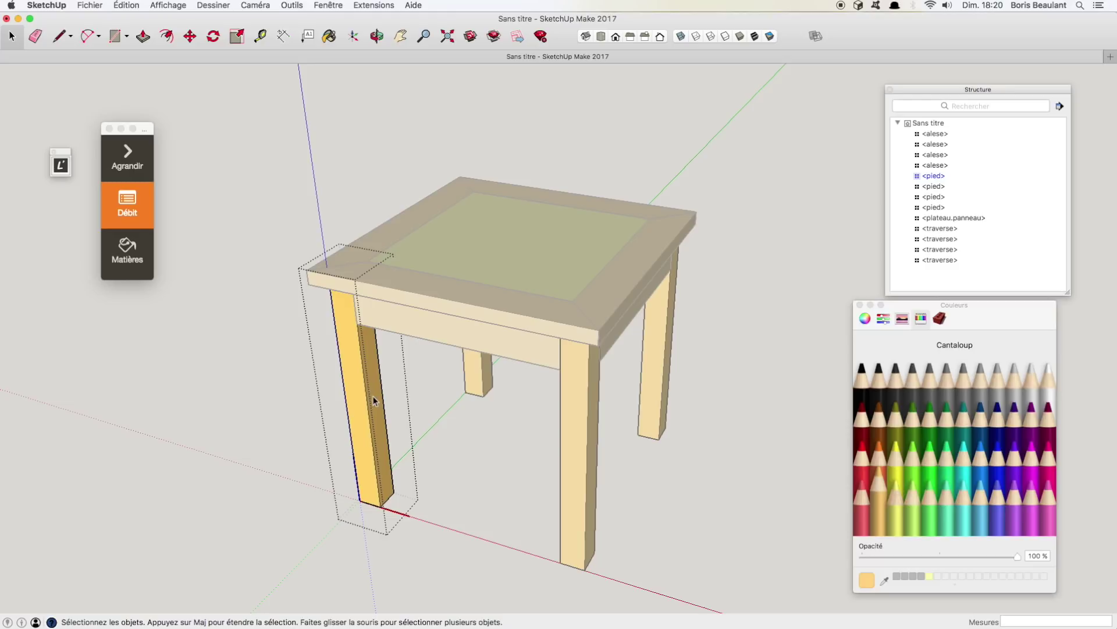
key("p")
left_click(387, 483)
left_click(382, 482)
key("space")
middle_click_drag(384, 483, 778, 364)
key("p")
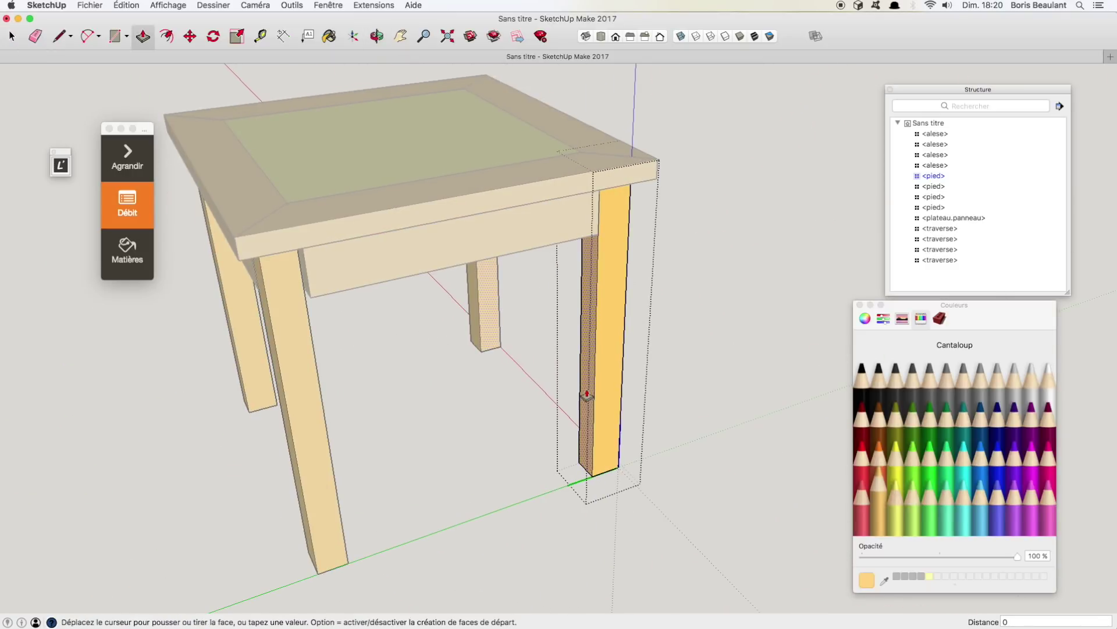
left_click(587, 388)
key("Return")
key("space")
Extend both ends of the traverse component to the leg faces with Push/Pull, giving a 330 mm length, and leave the component.
left_click(541, 337)
double_click(456, 262)
scroll(313, 274, "up", 5)
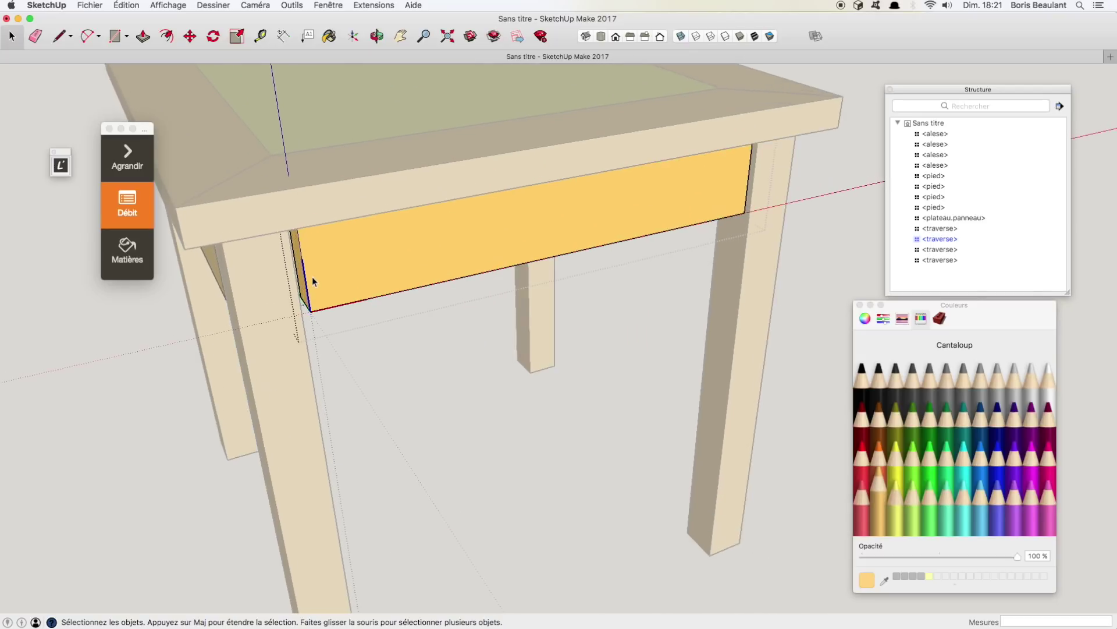
key("p")
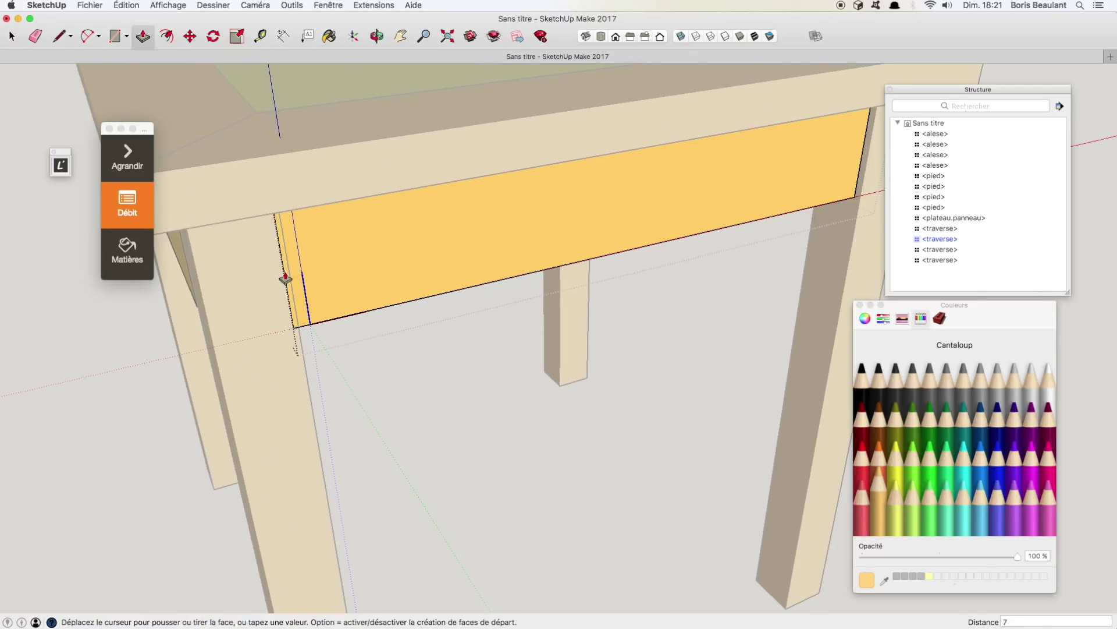
left_click(298, 326)
middle_click_drag(590, 286, 334, 244, "shift")
key("space")
key("p")
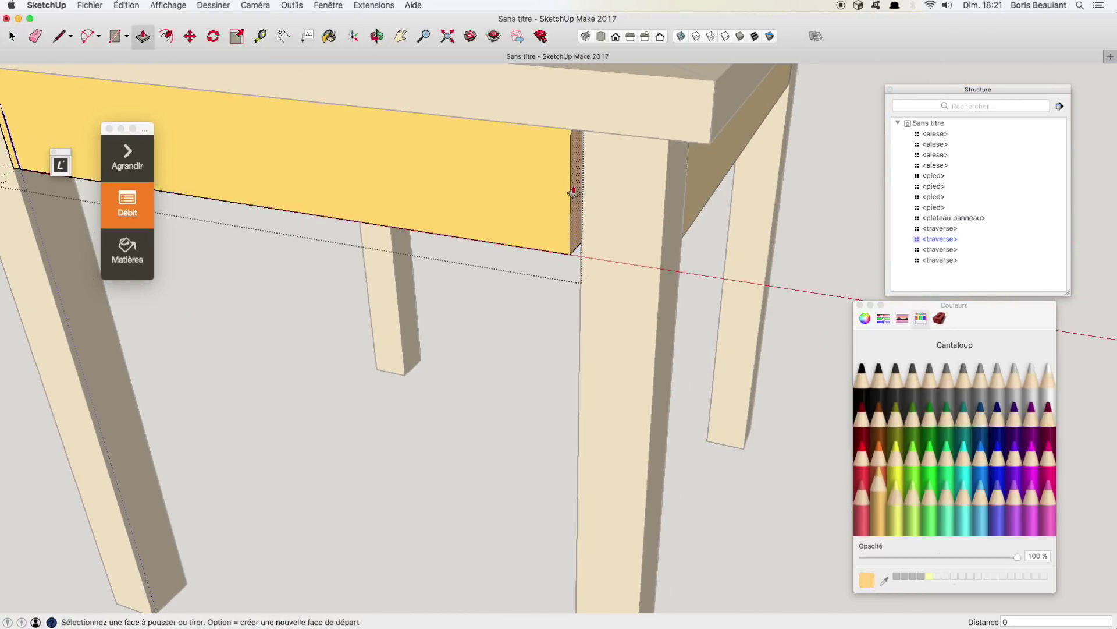
left_click(571, 187)
left_click(584, 240)
key("space")
scroll(546, 281, "down", 5)
key("Escape")
middle_click_drag(557, 277, 351, 261)
middle_click_drag(532, 316, 493, 323)
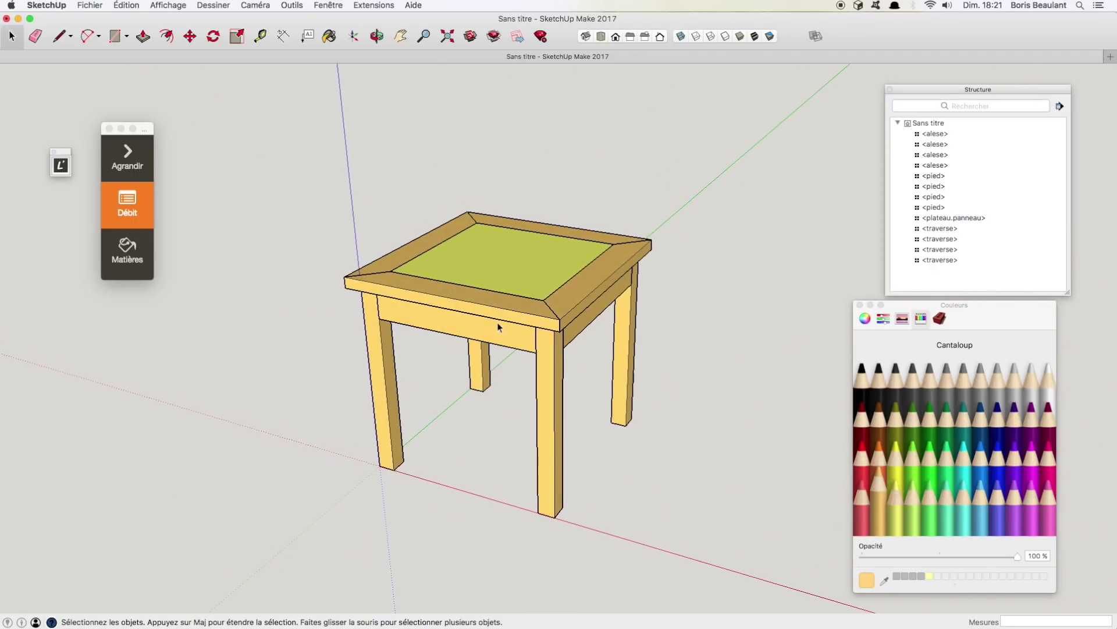
Reopen and regenerate the cut list, checking the pied part's finished width and thickness and the remaining groups.
left_click(128, 169)
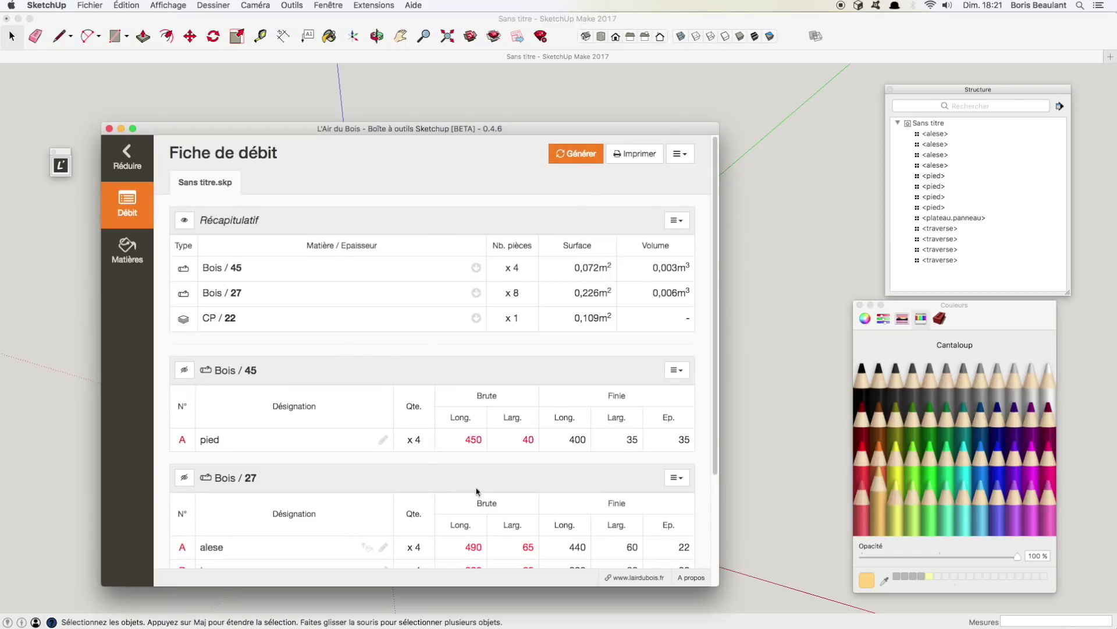
double_click(629, 438)
left_click(678, 439)
scroll(472, 437, "down", 5)
scroll(471, 436, "up", 5)
scroll(471, 436, "down", 5)
scroll(472, 437, "up", 5)
Hide the Récapitulatif, Bois / 45 and CP / 22 groups so that only Bois / 27 stays expanded.
left_click(184, 220)
left_click(184, 272)
left_click(187, 314)
left_click(189, 355)
left_click(189, 314)
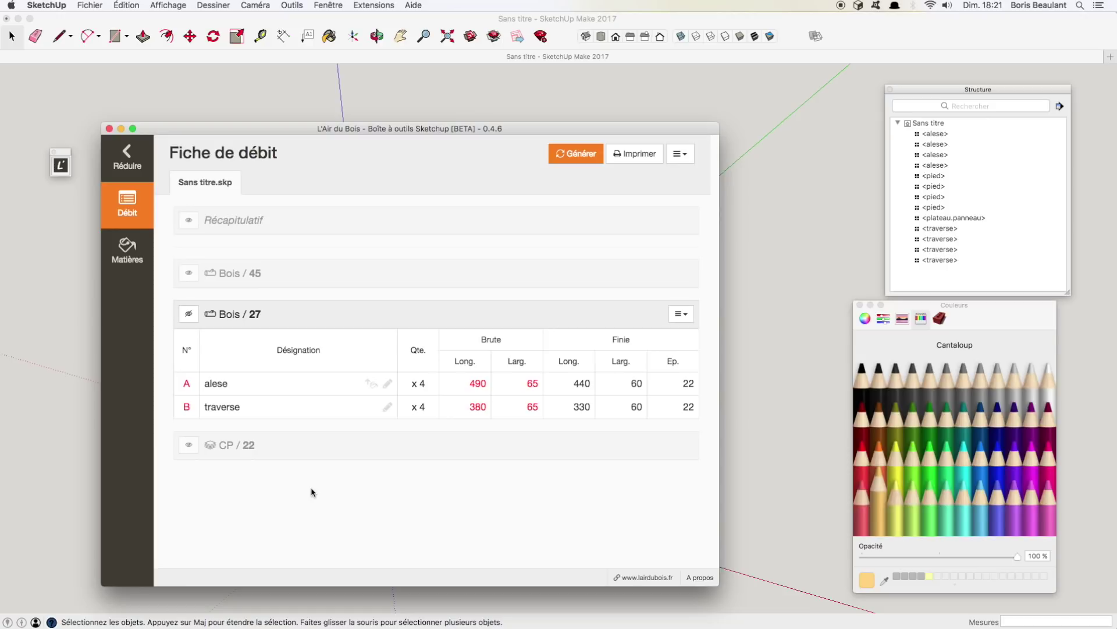
Show the Récapitulatif group and examine the surface and volume listed for the Bois / 45 group.
left_click(188, 220)
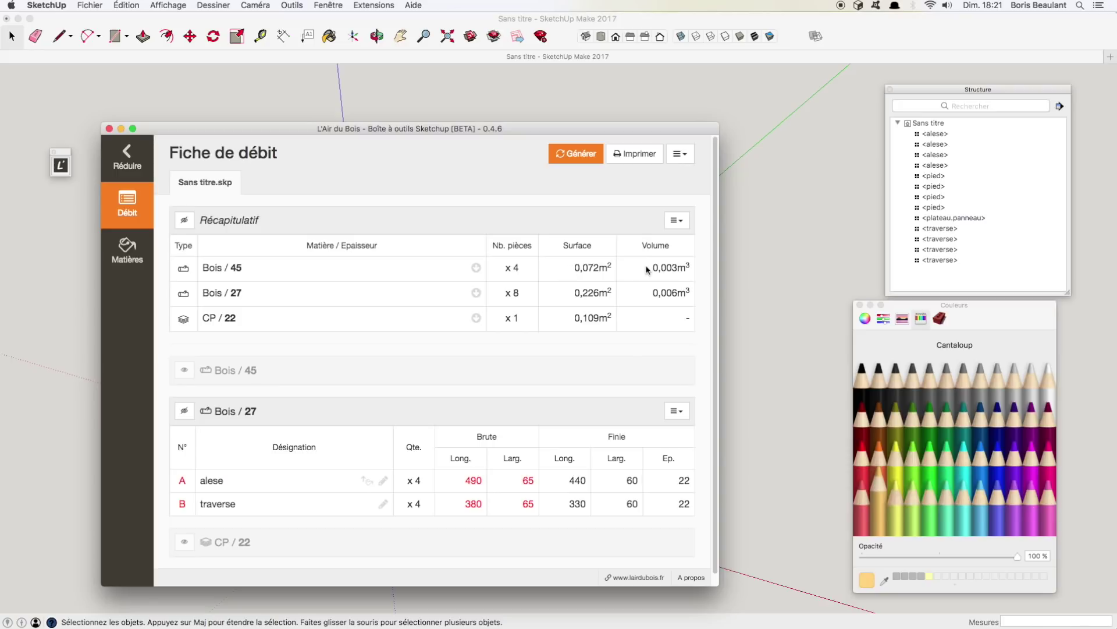
left_click_drag(574, 268, 606, 265)
left_click_drag(652, 267, 691, 267)
left_click(237, 265)
left_click_drag(236, 267, 243, 267)
left_click_drag(572, 268, 617, 270)
left_click(562, 269)
mouse_move(596, 267)
left_mouse_down()
mouse_move(610, 267)
mouse_move(576, 267)
left_mouse_up()
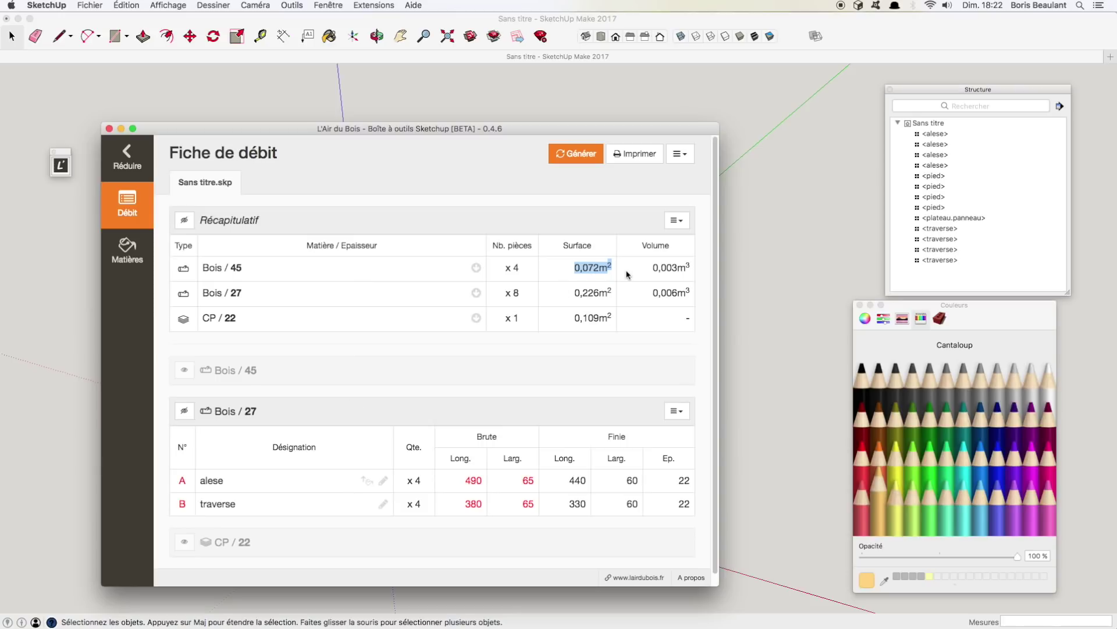
left_click(592, 268)
double_click(591, 268)
Hide the Récapitulatif group again and toggle the Bois groups, leaving only Bois / 27 expanded.
left_click(190, 226)
left_click(188, 315)
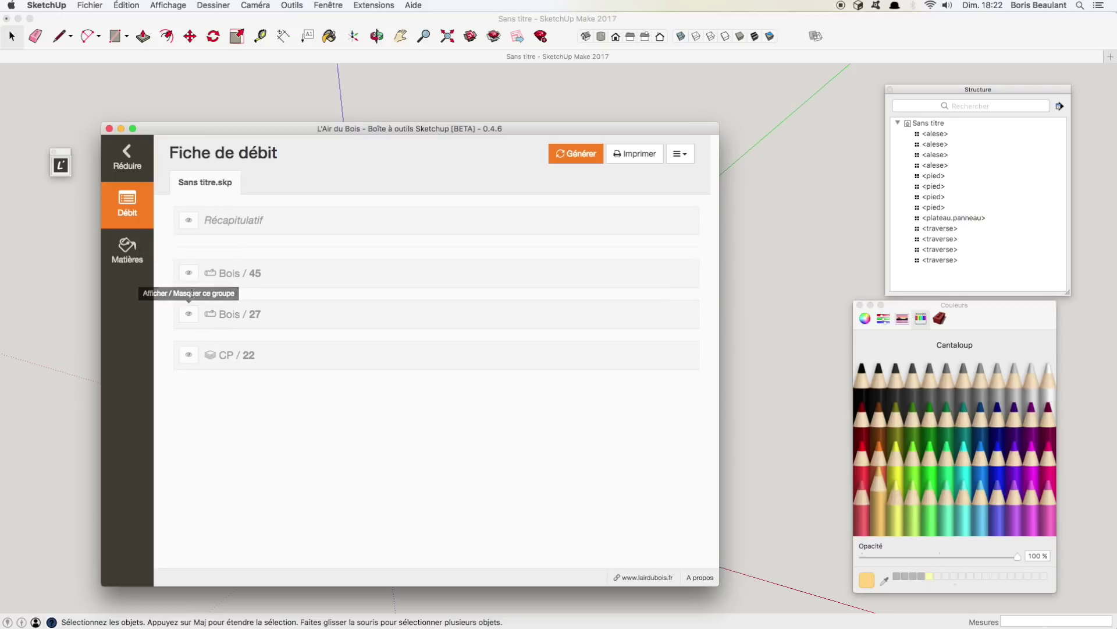
left_click(191, 277)
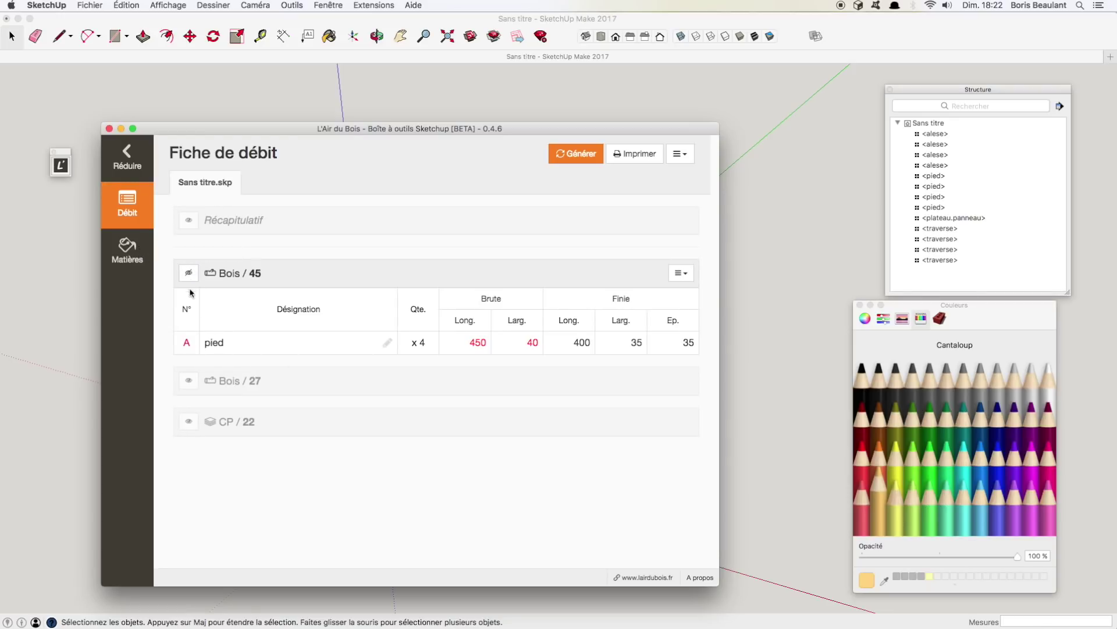
left_click(189, 279)
left_click(188, 313)
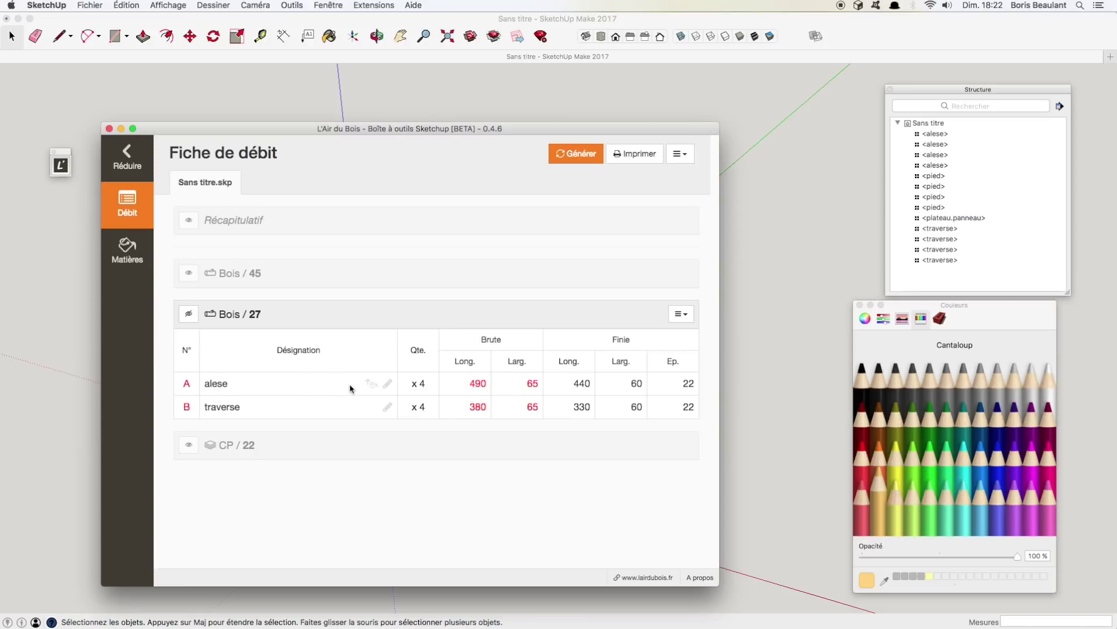
Examine the raw and finished dimensions of the alese part and the Bois / 27 group's raw thickness.
left_click_drag(465, 383, 489, 383)
double_click(579, 383)
left_click(526, 386)
double_click(634, 383)
double_click(696, 382)
double_click(255, 314)
Look at the material choices in the Bois / 27 group's properties and cancel the dialog.
left_click(685, 317)
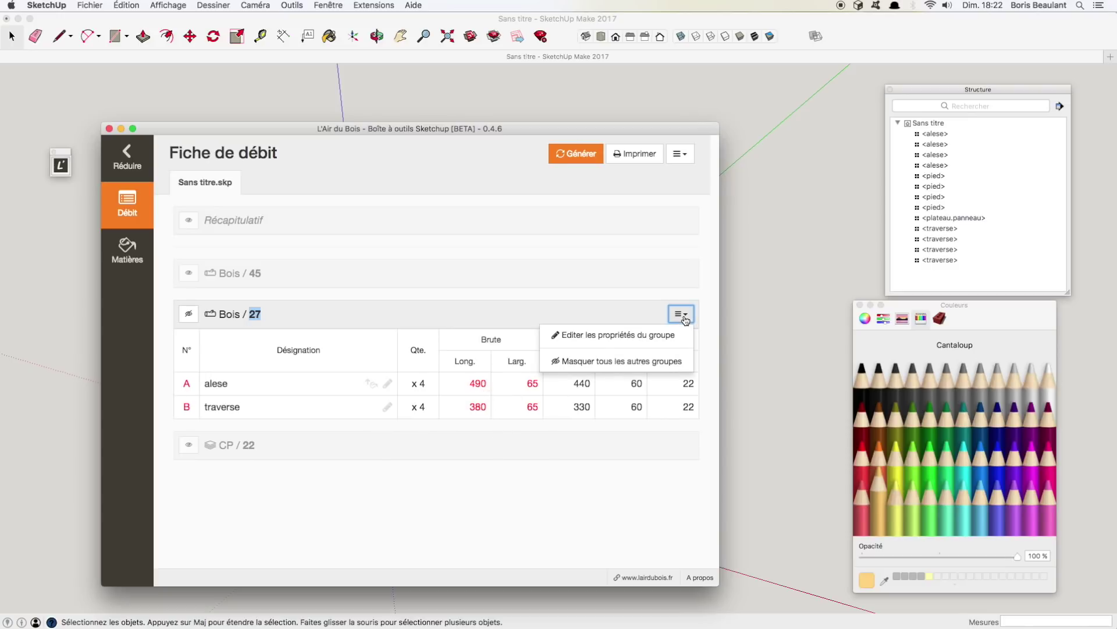
left_click(570, 336)
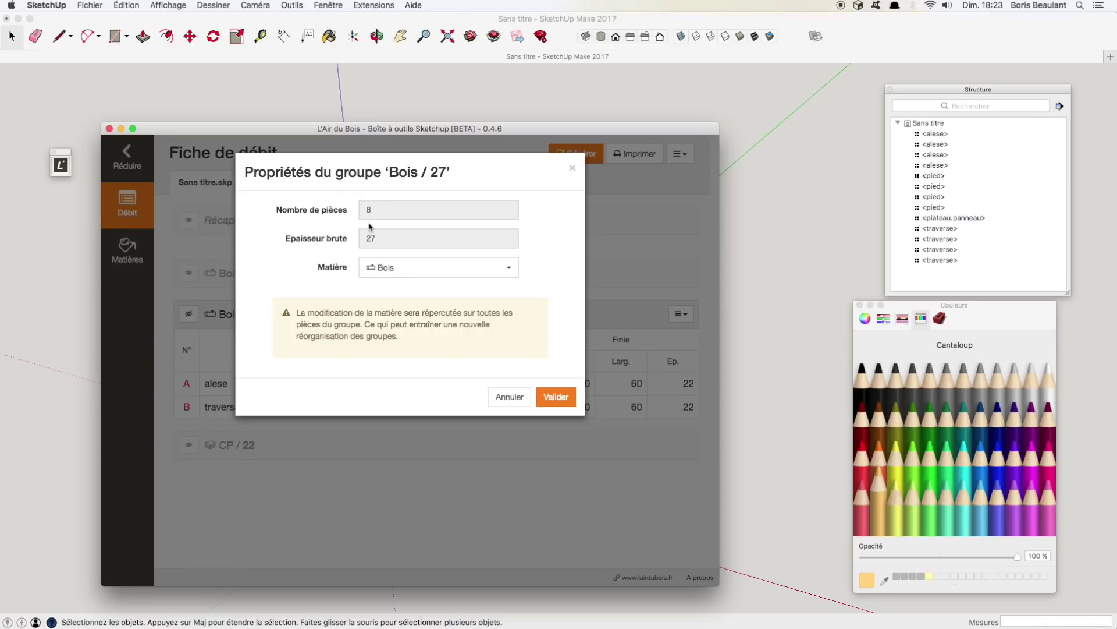
left_click(385, 268)
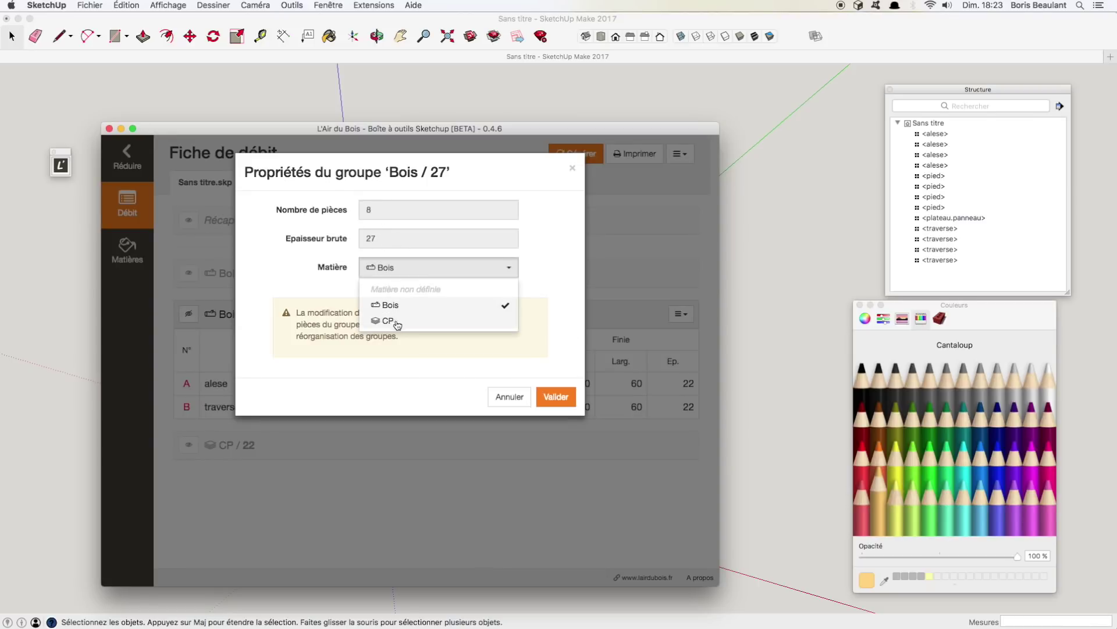
left_click(509, 398)
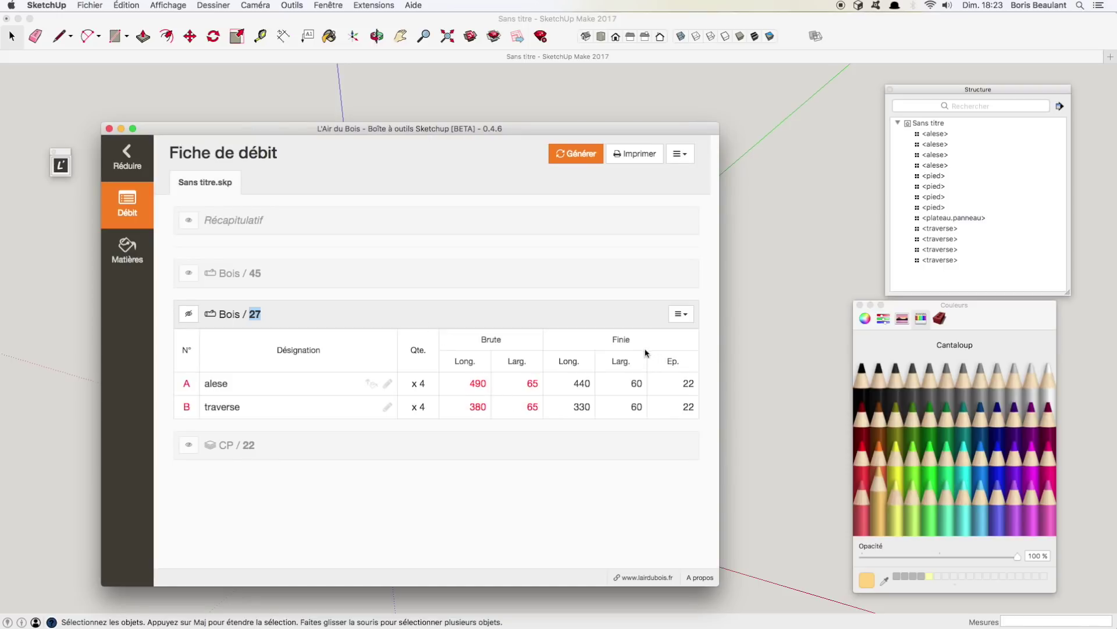
Rename the alese part pietement.alese in its part properties.
left_click(388, 389)
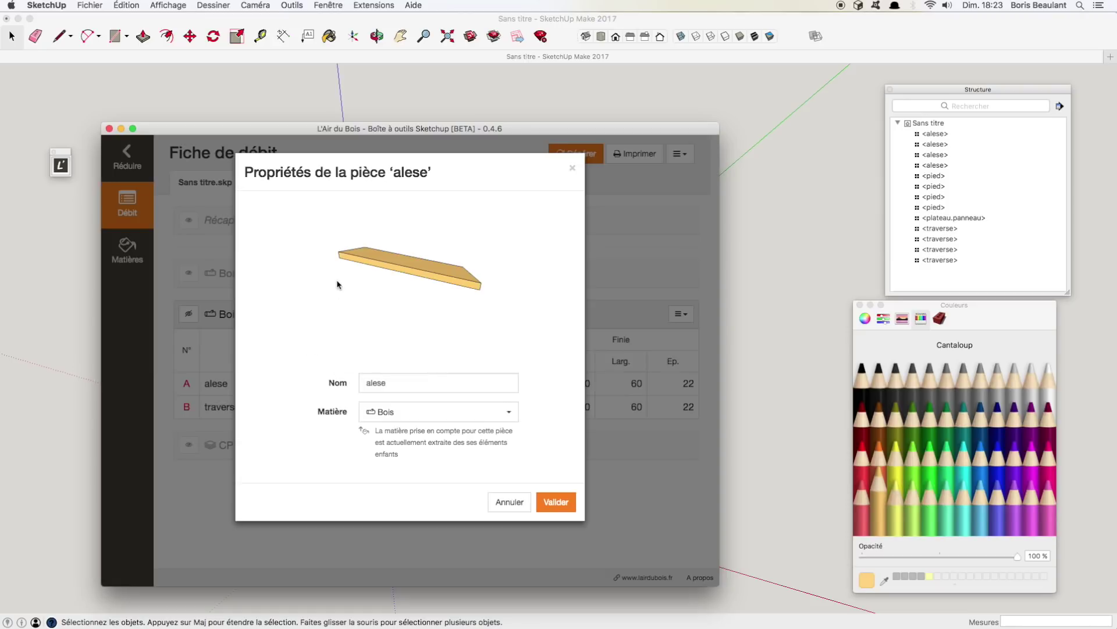
left_click(367, 387)
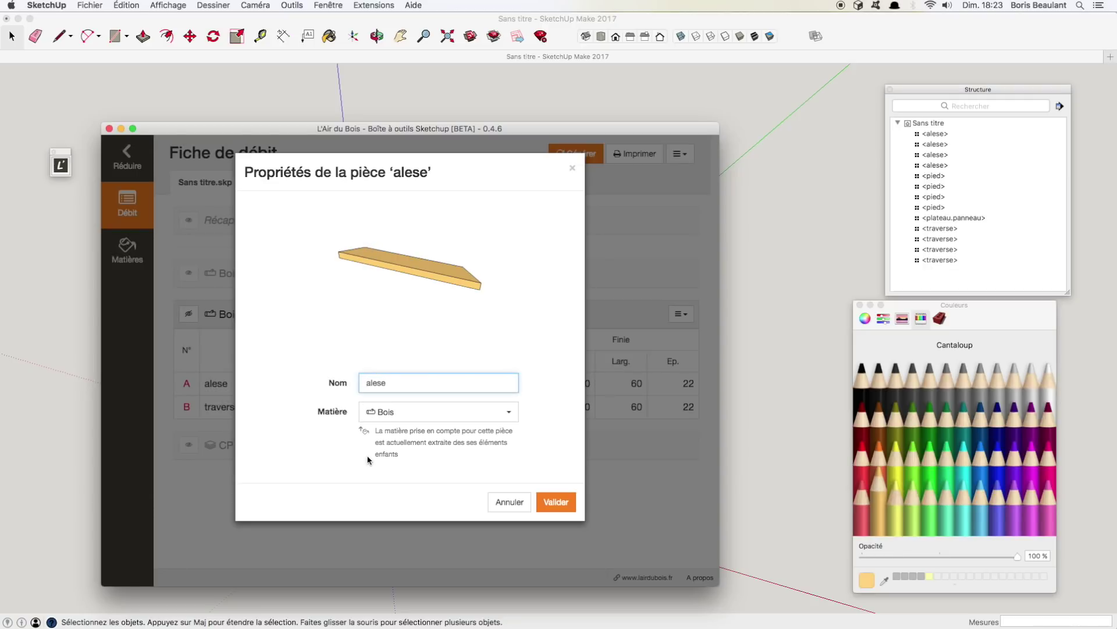
type("pietement.")
left_click(555, 500)
Cancel the traverse part's properties and change the alese part's name to plateau.alese.
left_click(387, 408)
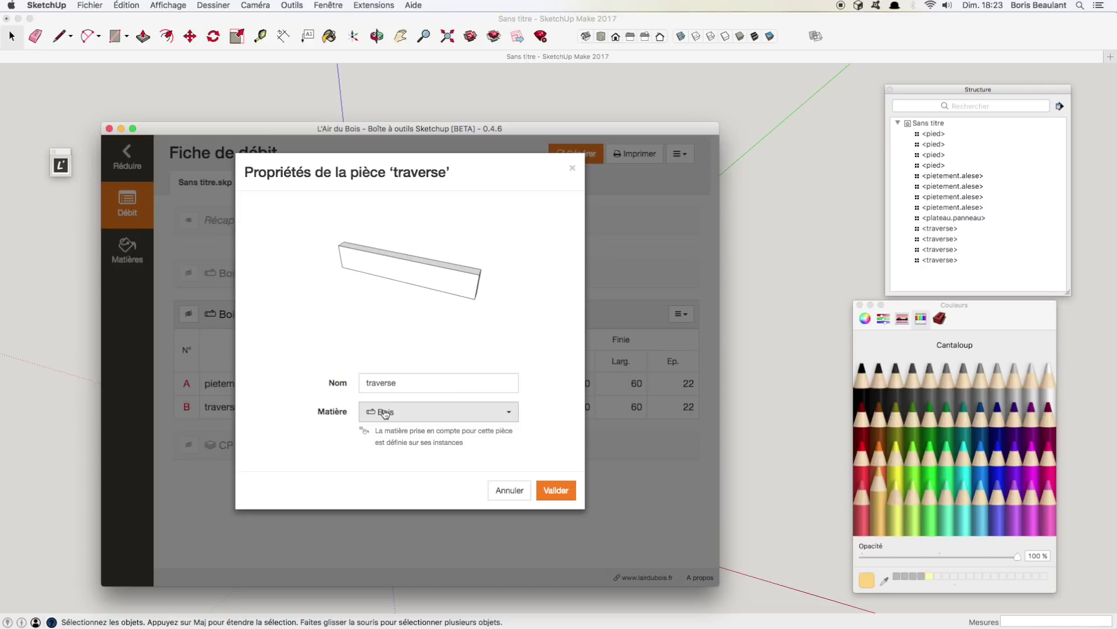
left_click(497, 489)
left_click(388, 383)
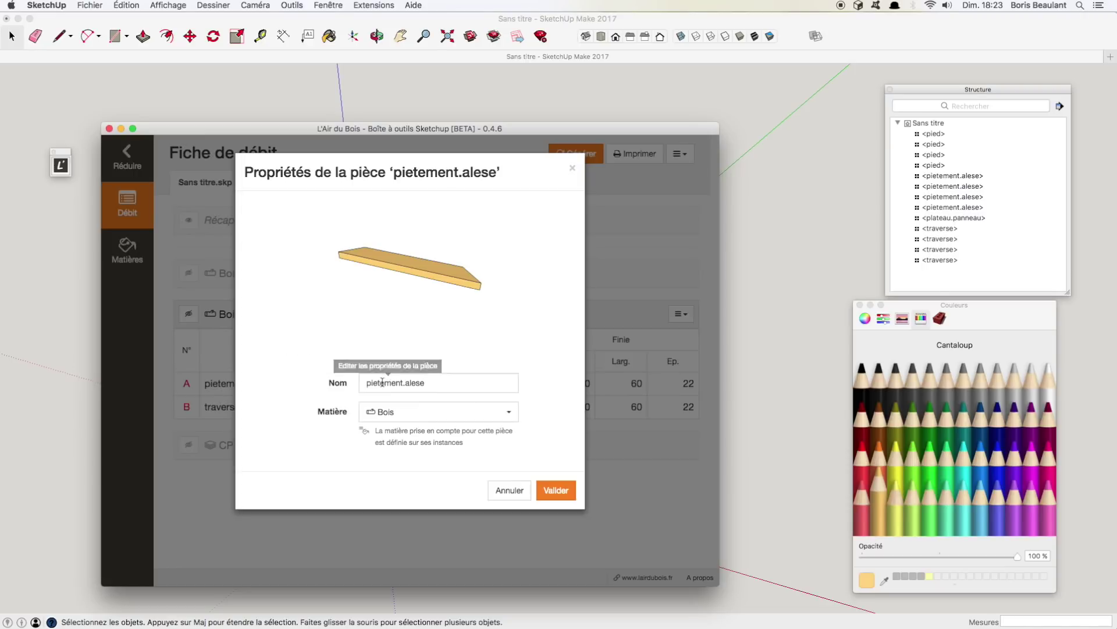
double_click(387, 382)
type("plateau")
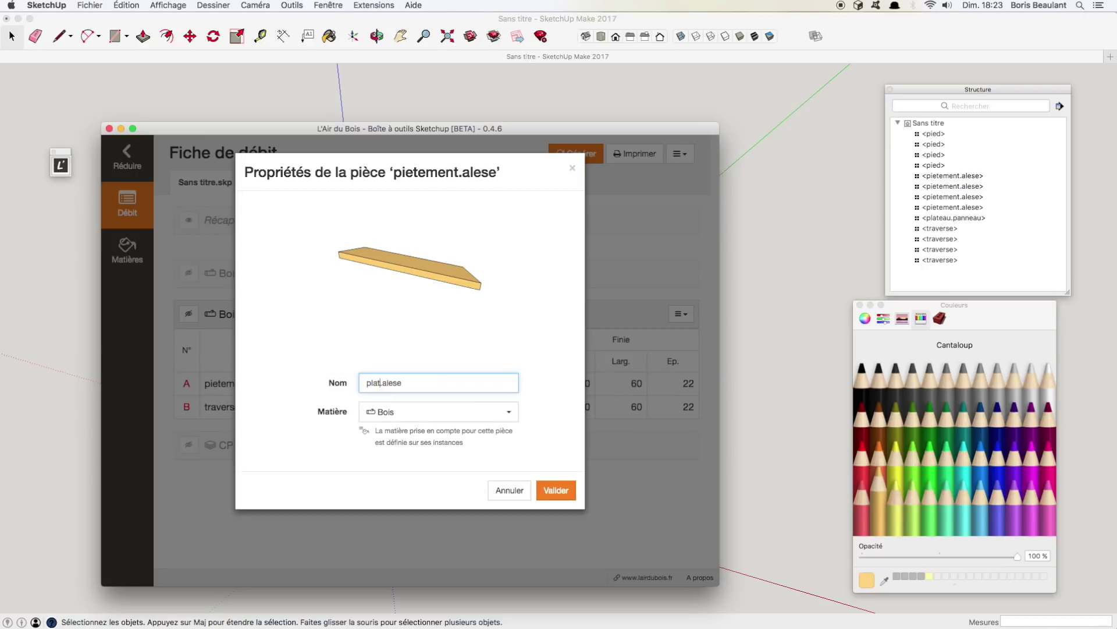
left_click(556, 490)
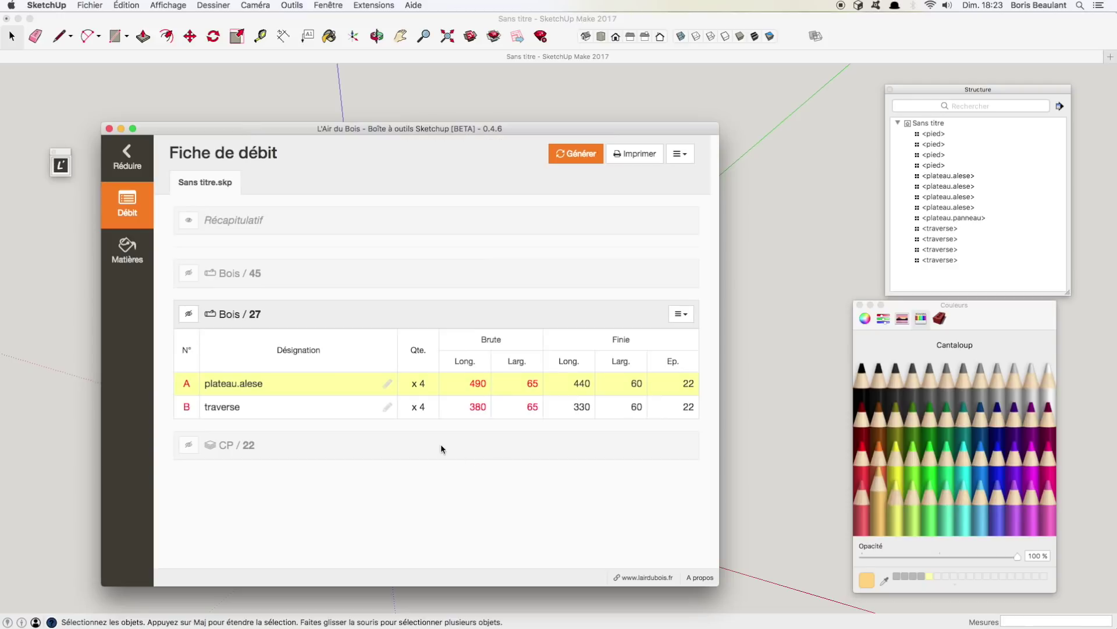
Rename the traverse part pietement.traverse in its part properties.
left_click(387, 407)
left_click(366, 382)
type("pietement.traverse")
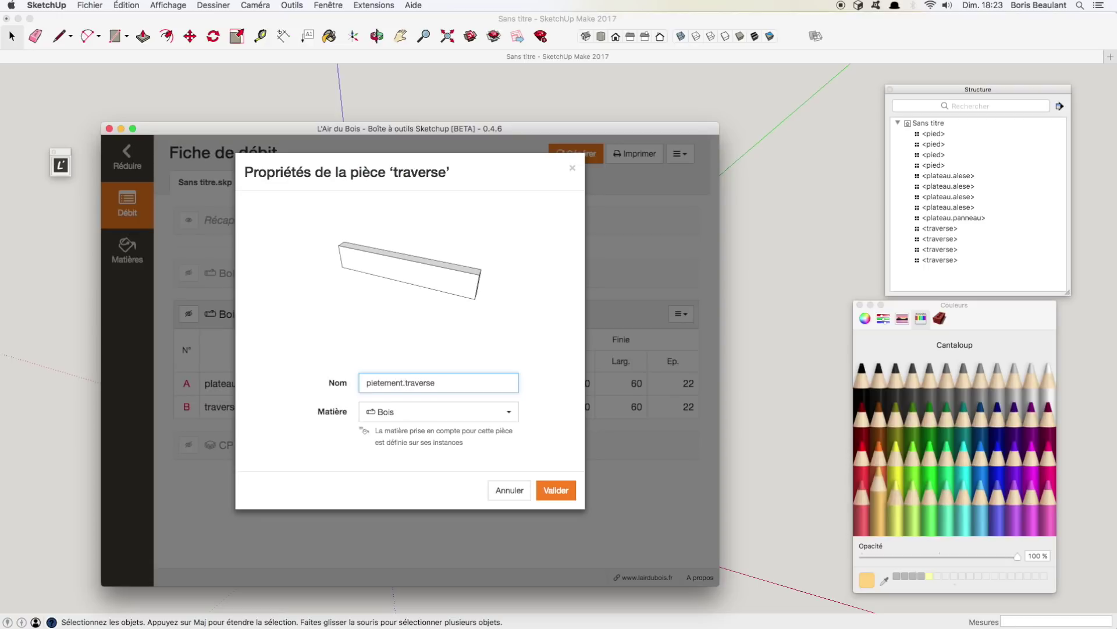
left_click(559, 490)
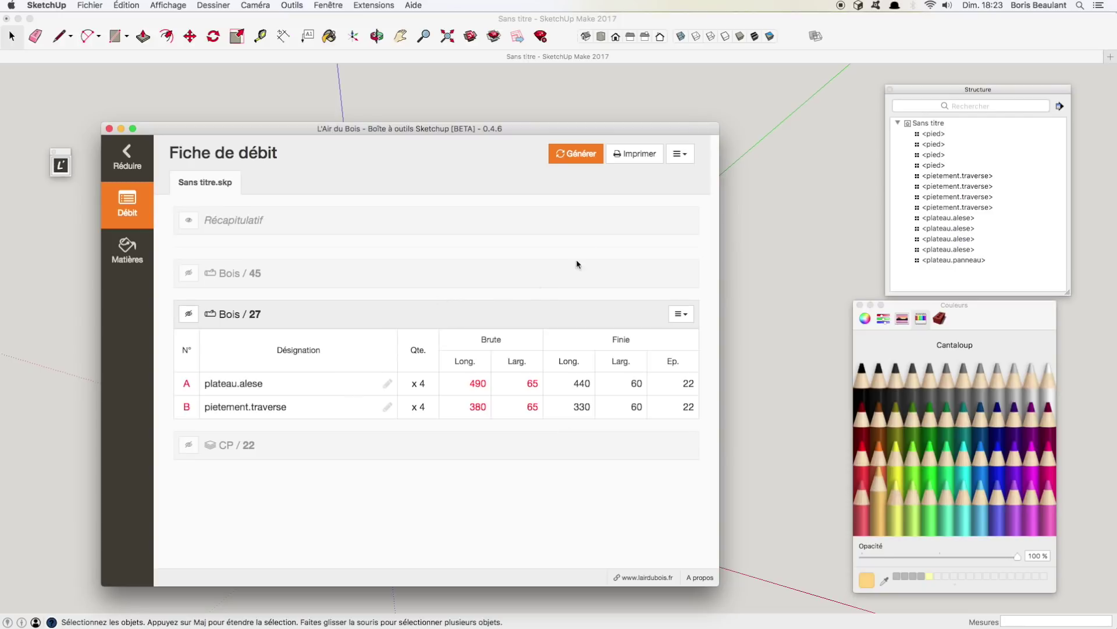
Print the cut list showing only the Bois / 27 group as a PDF document opened in Aperçu.
left_click(636, 162)
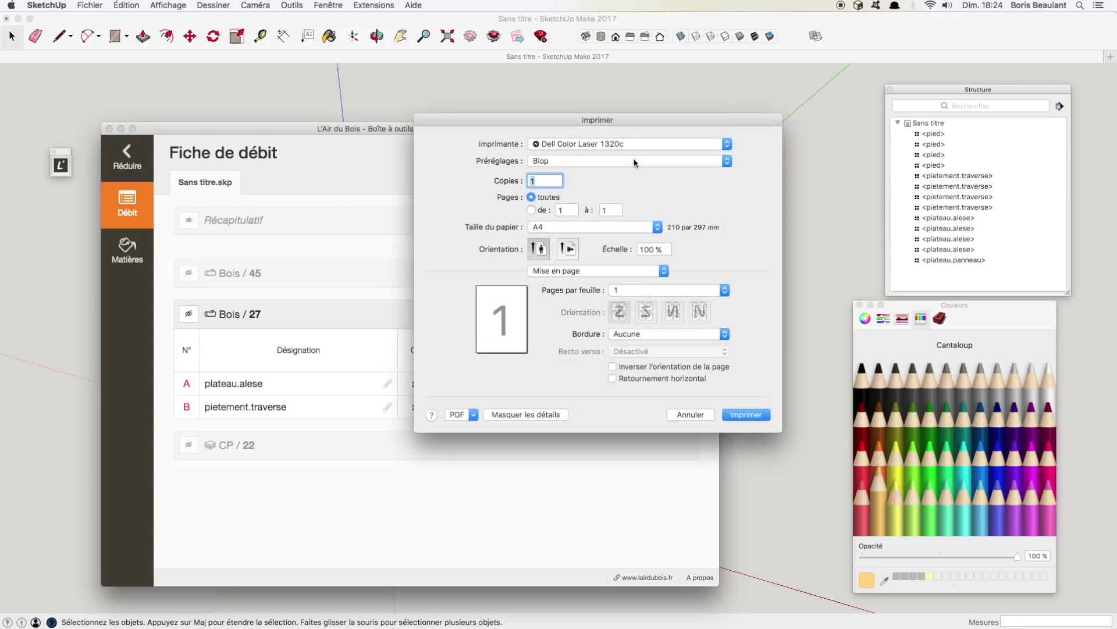
left_click_drag(591, 120, 474, 167)
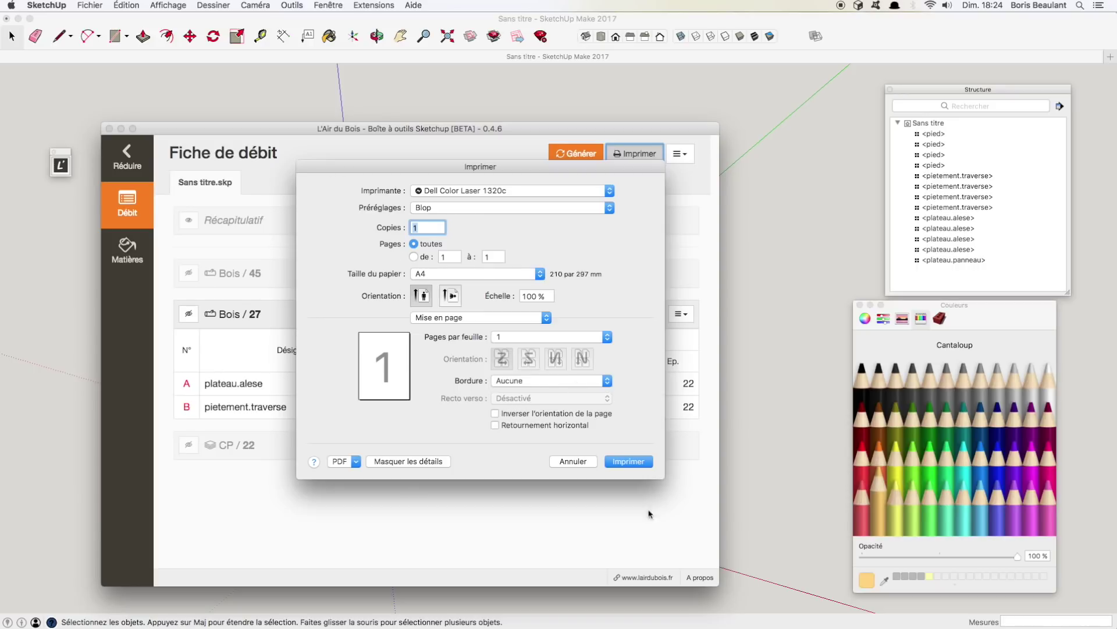
left_click(354, 463)
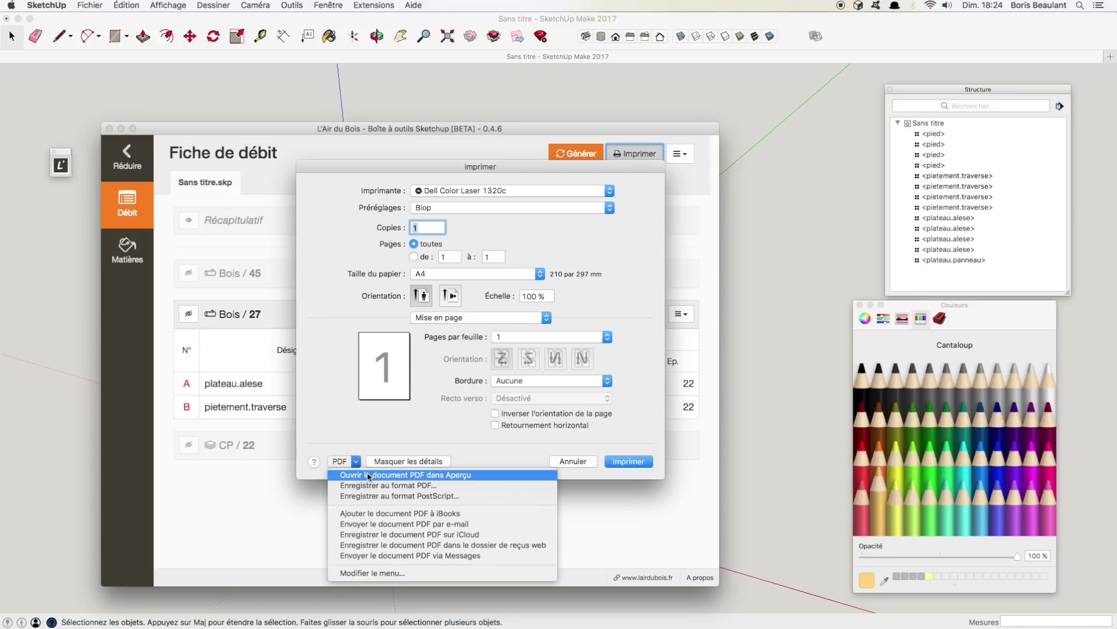
left_click(368, 476)
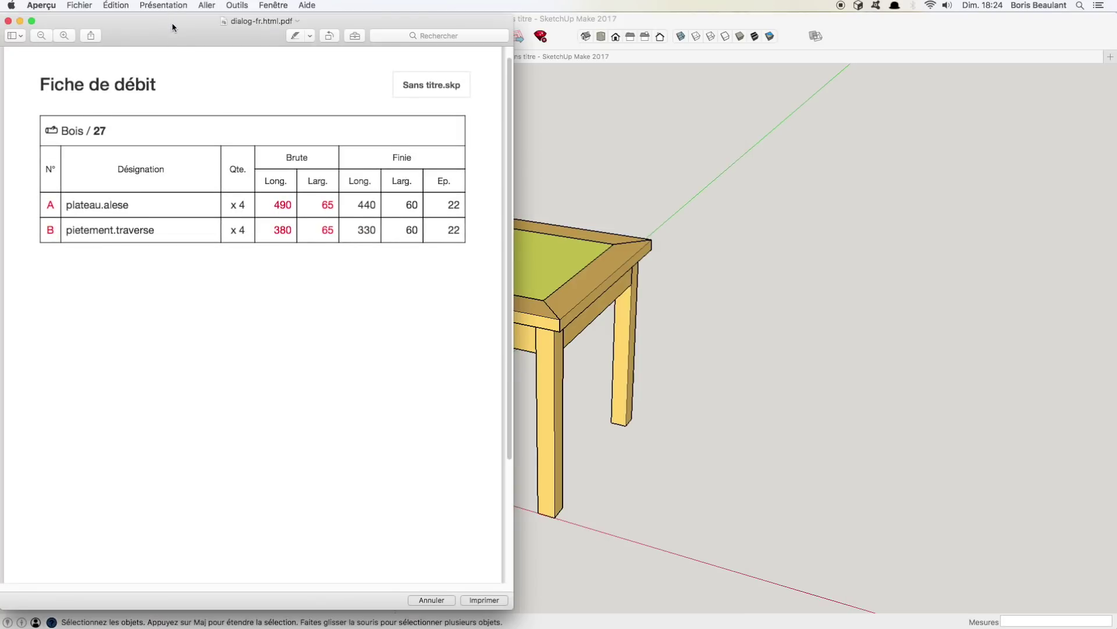
Review the file name, group heading, part names and dimensions in the printed Bois / 27 cut list, and return to SketchUp.
left_click_drag(172, 22, 482, 42)
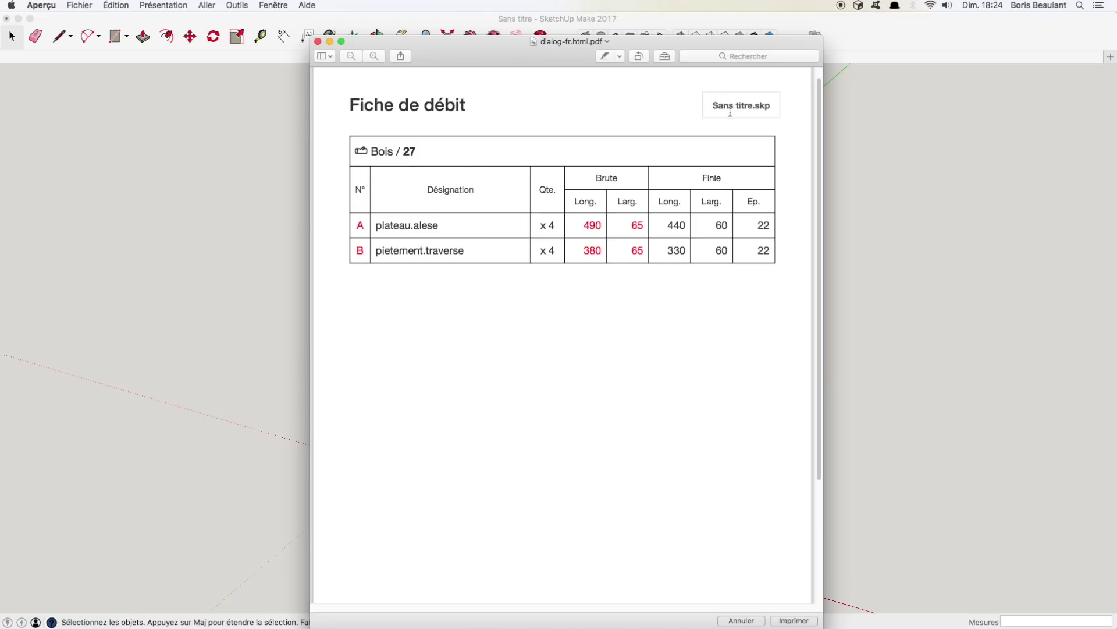
left_click_drag(717, 107, 772, 108)
left_click_drag(427, 151, 365, 151)
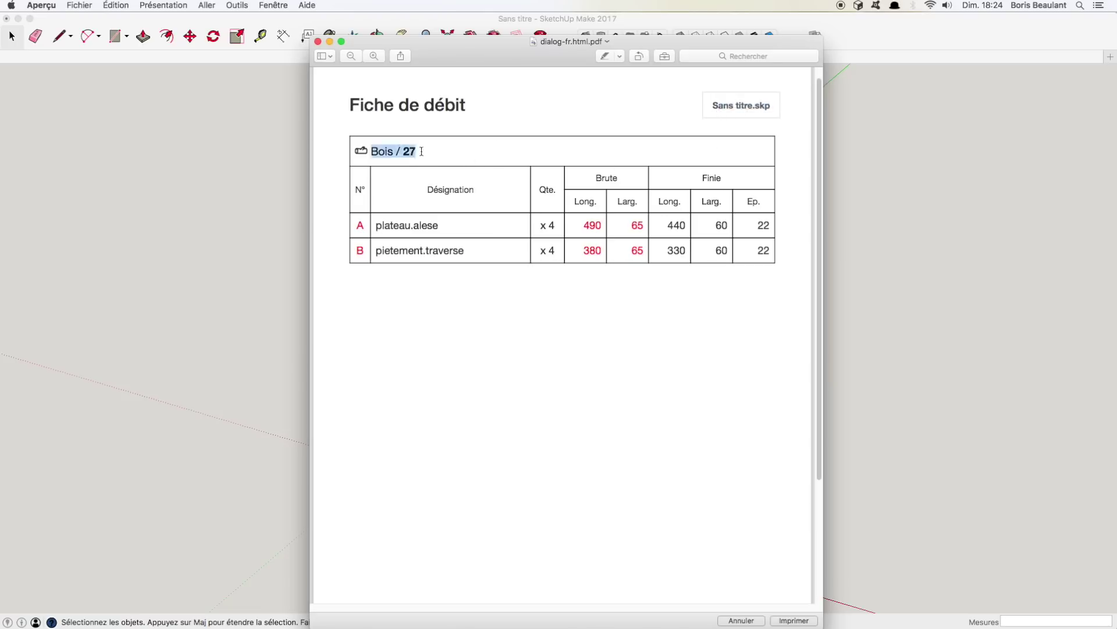
double_click(361, 151)
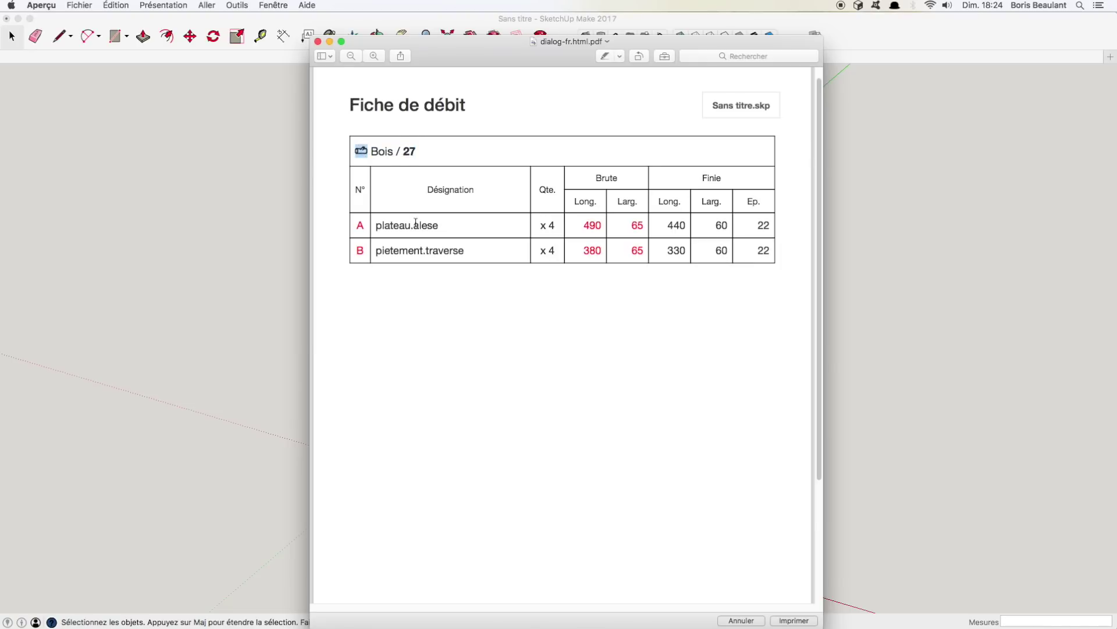
left_click_drag(376, 226, 446, 226)
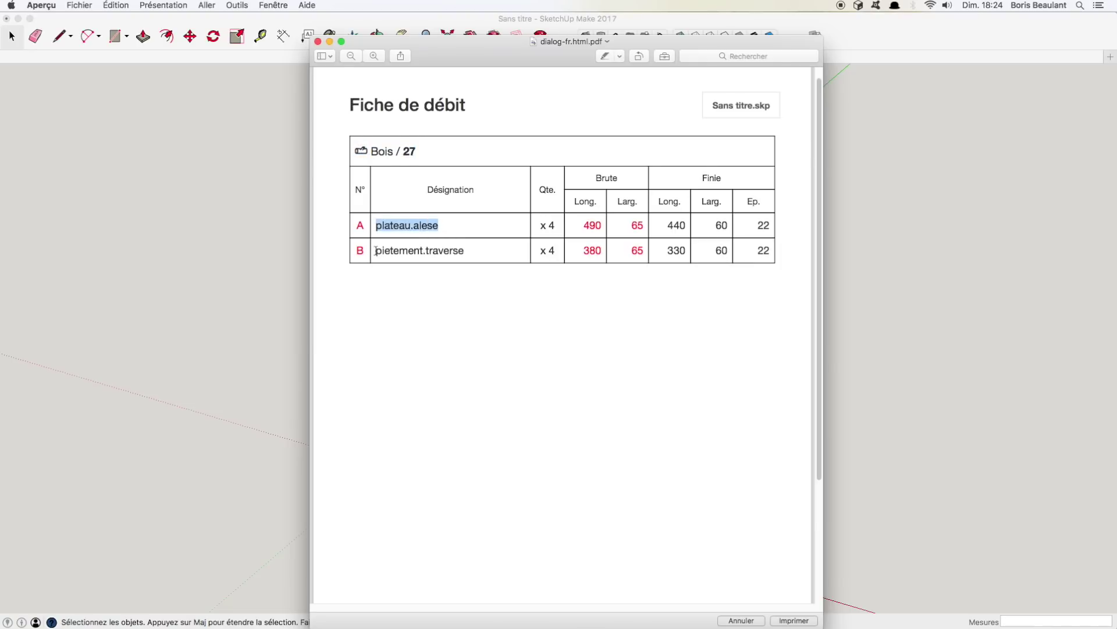
left_click_drag(374, 250, 465, 251)
left_click_drag(537, 226, 758, 229)
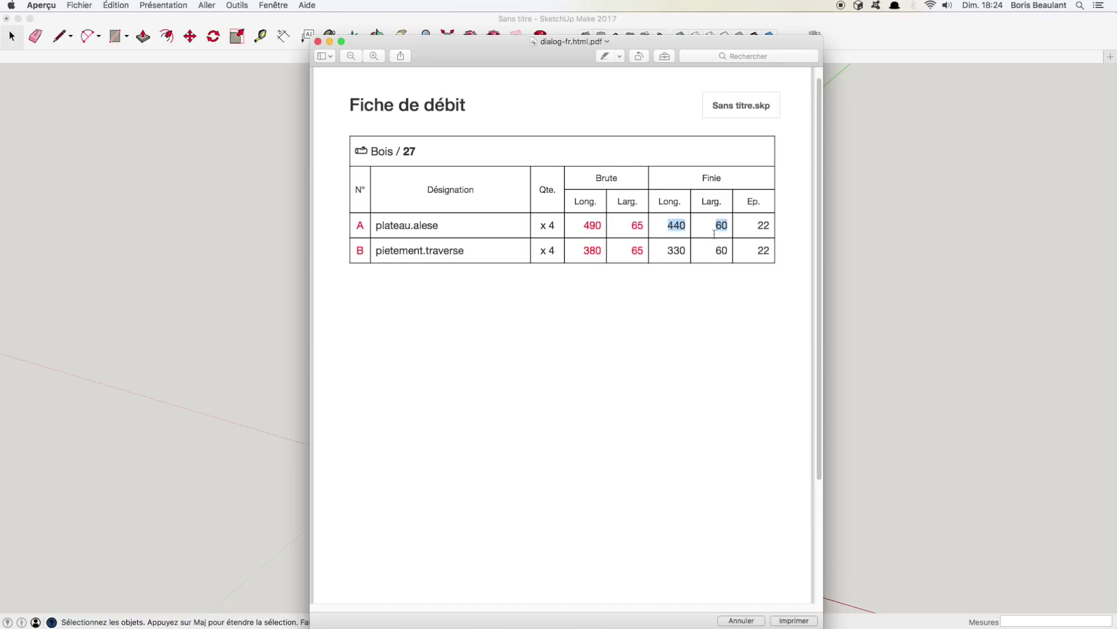
double_click(360, 226)
left_click(318, 42)
left_click(248, 190)
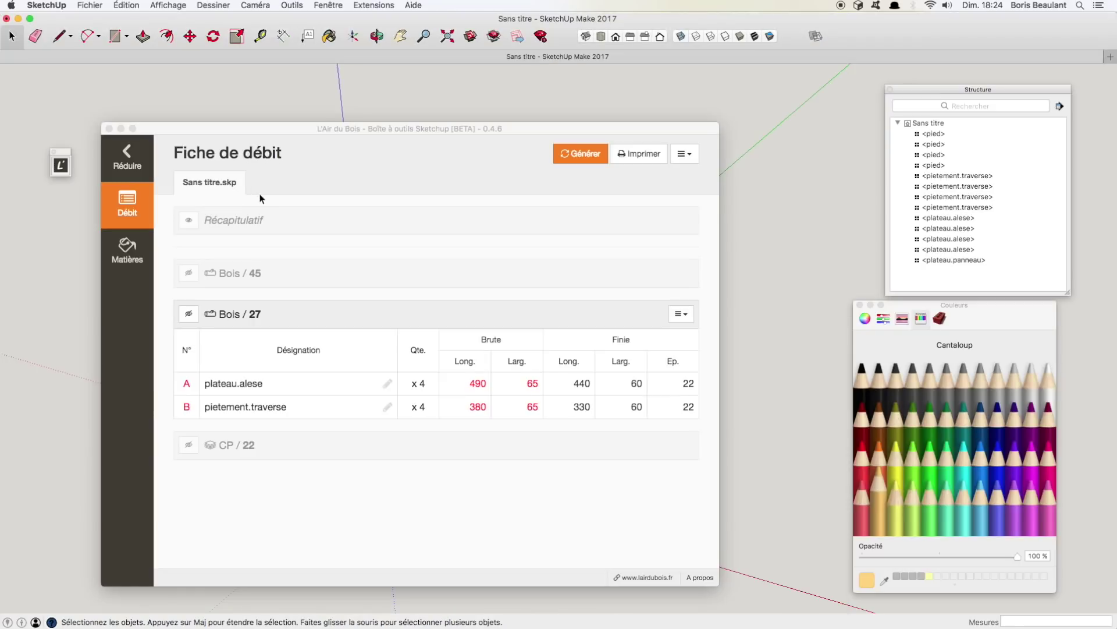
Read the help for the automatic part orientation option in the cut list options and close them without applying.
left_click(687, 154)
left_click(599, 205)
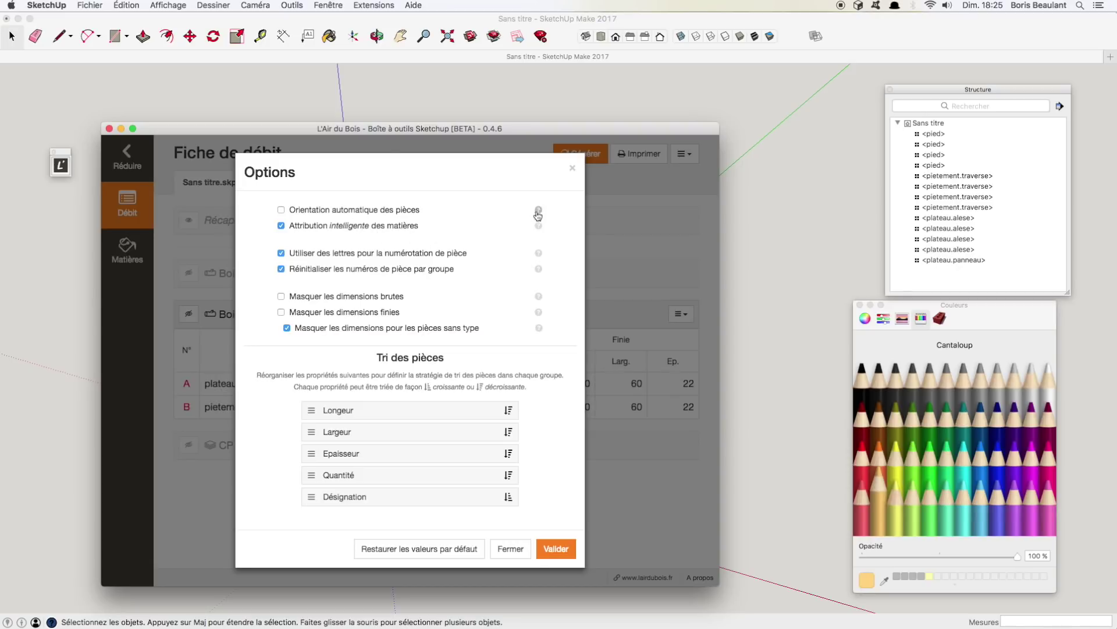
mouse_move(538, 209)
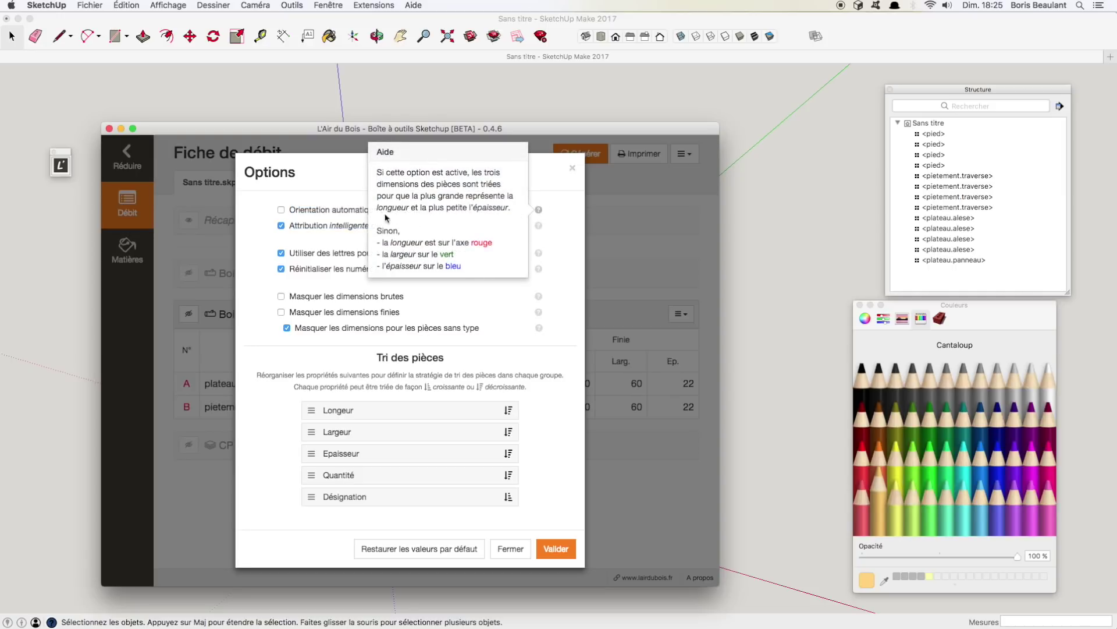
left_click(337, 216)
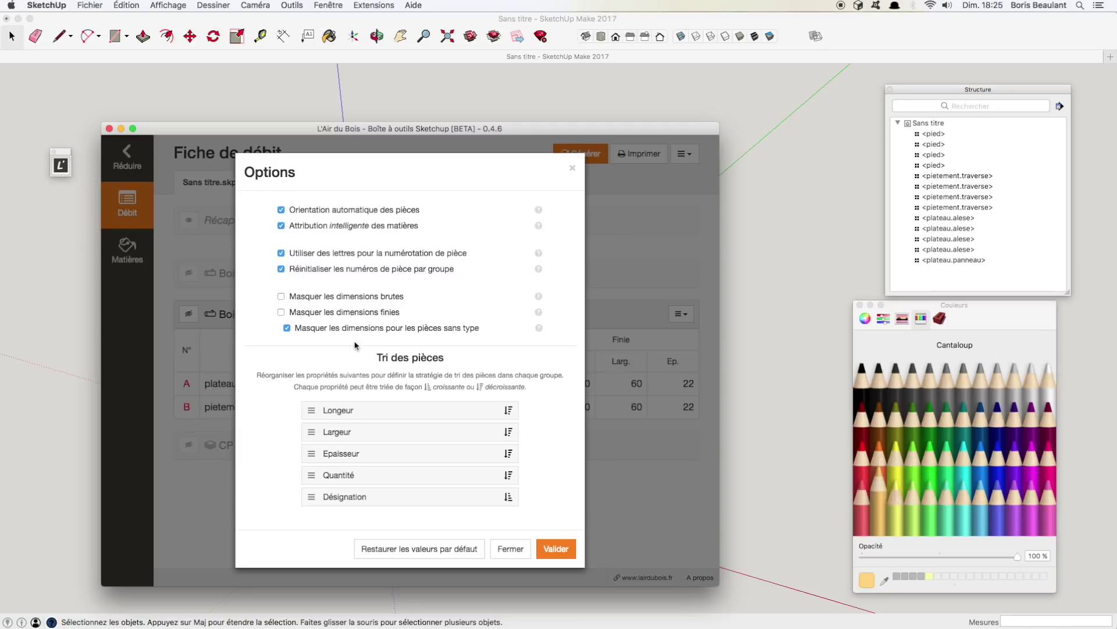
left_click(511, 548)
Collapse the L'Air du Bois toolbox, select all parts of the table in the model, and expand the toolbox again.
left_click(127, 157)
left_click(486, 330)
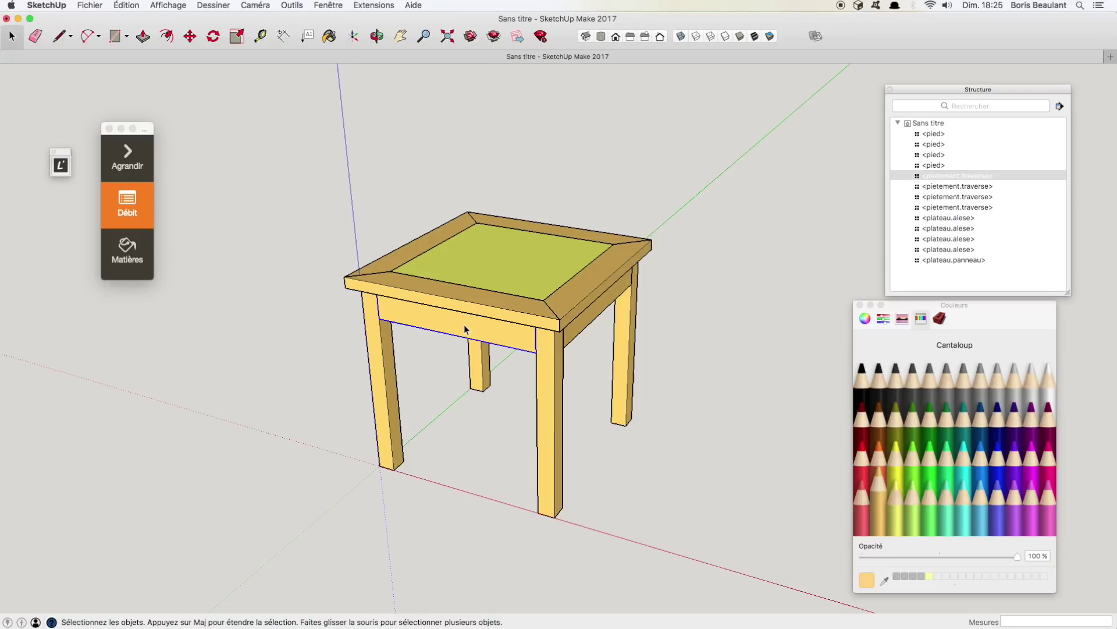
left_click_drag(277, 153, 702, 502)
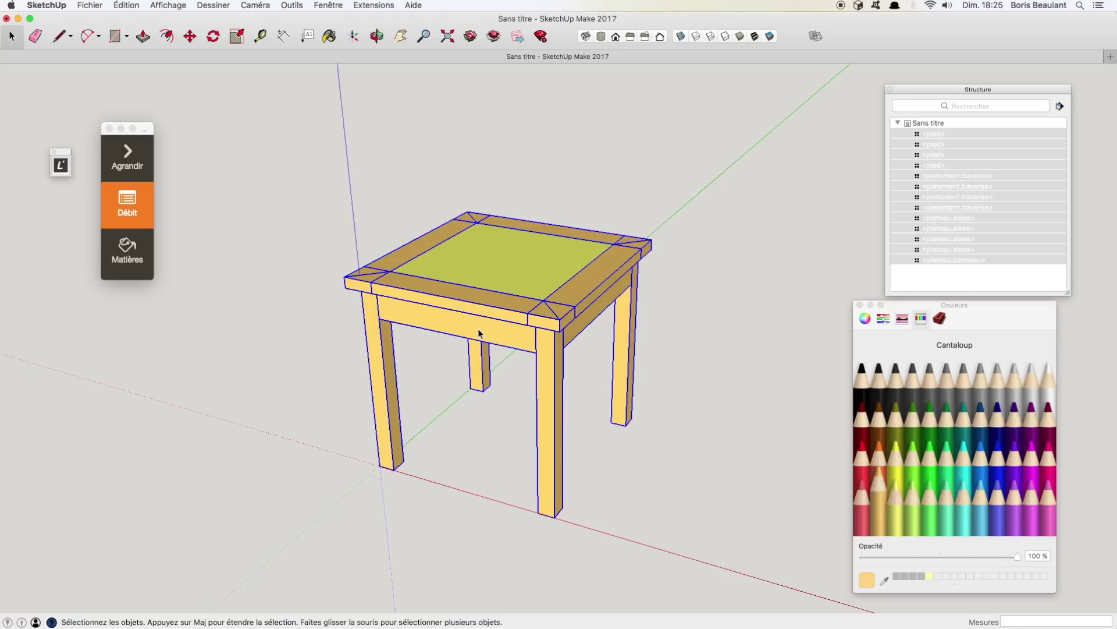
left_click(135, 163)
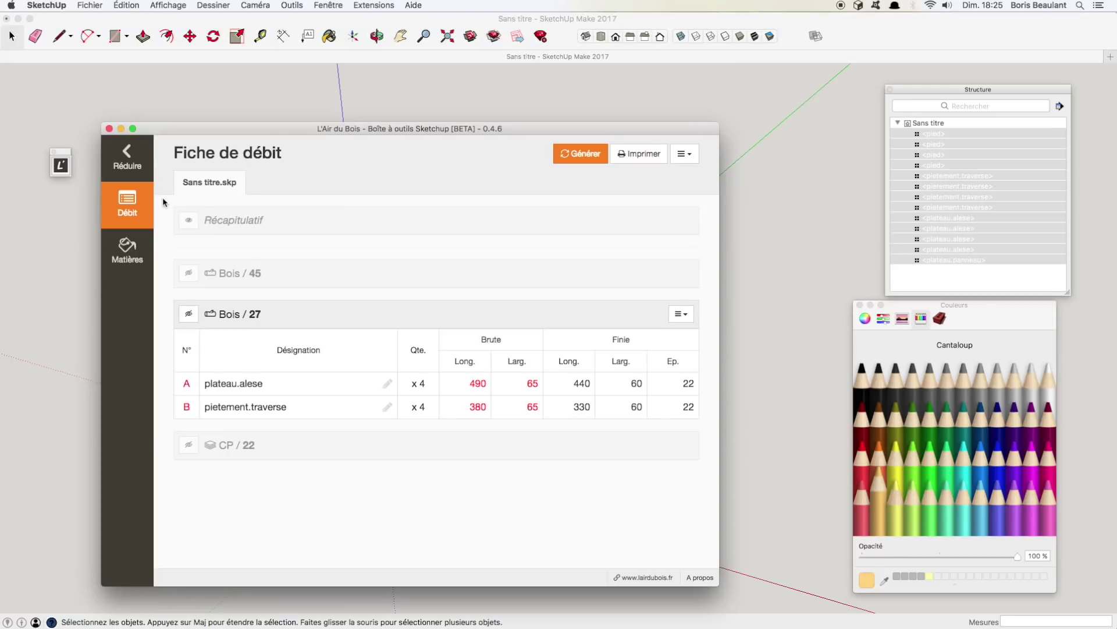
Turn off the use of letters for part numbering in the cut list options and apply the change.
left_click(695, 159)
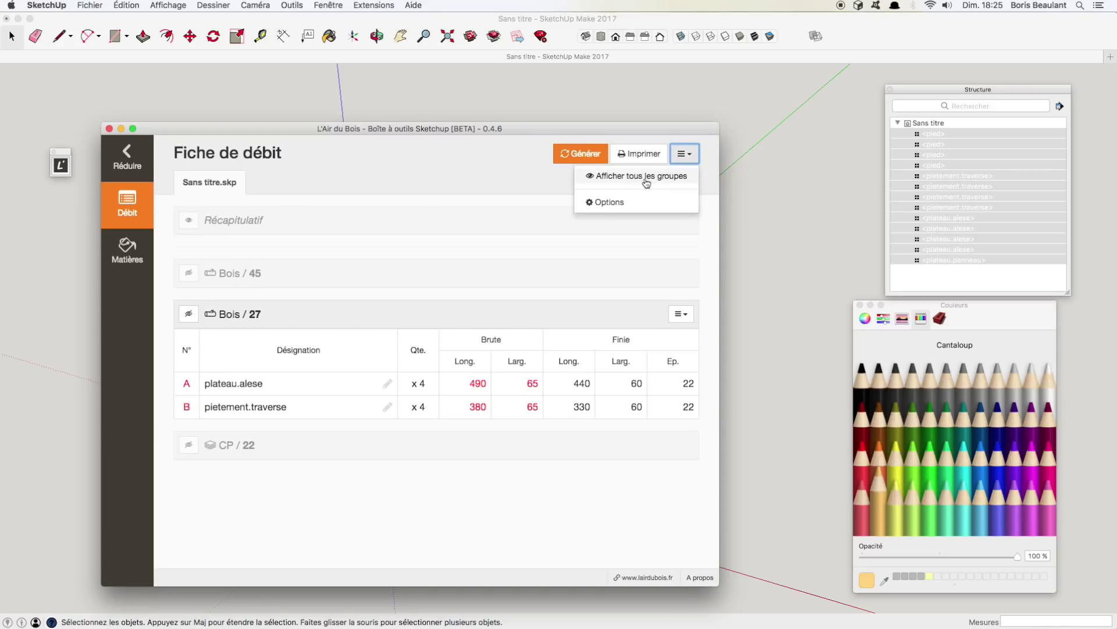
left_click(605, 205)
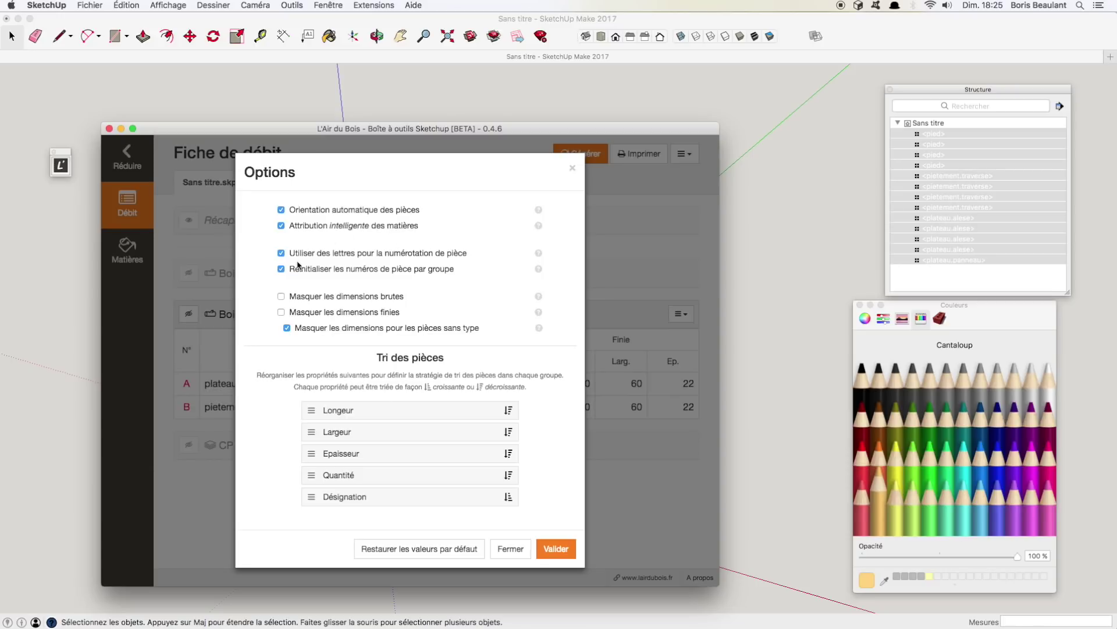
left_click(362, 256)
left_click(549, 552)
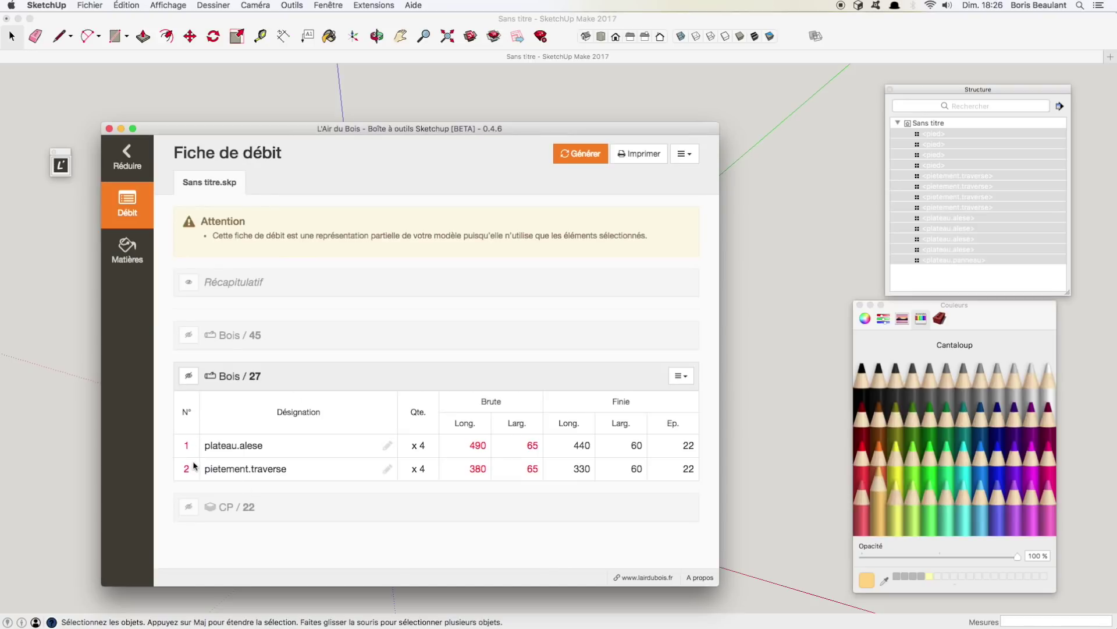
Turn off the resetting of part numbers per group in the cut list options and apply the change.
left_click(684, 154)
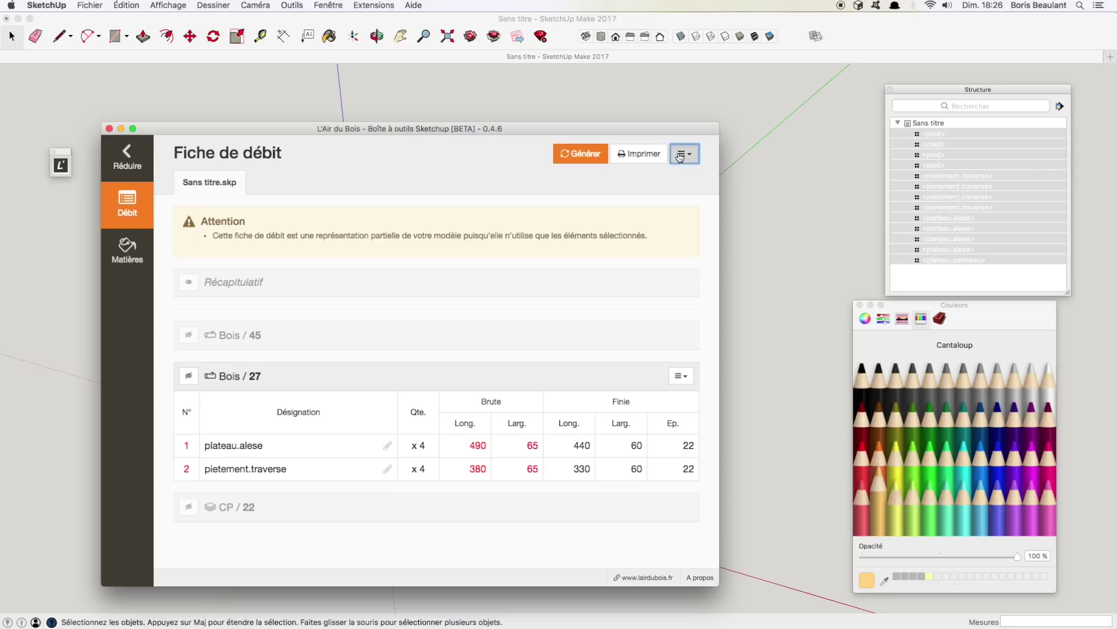
left_click(609, 202)
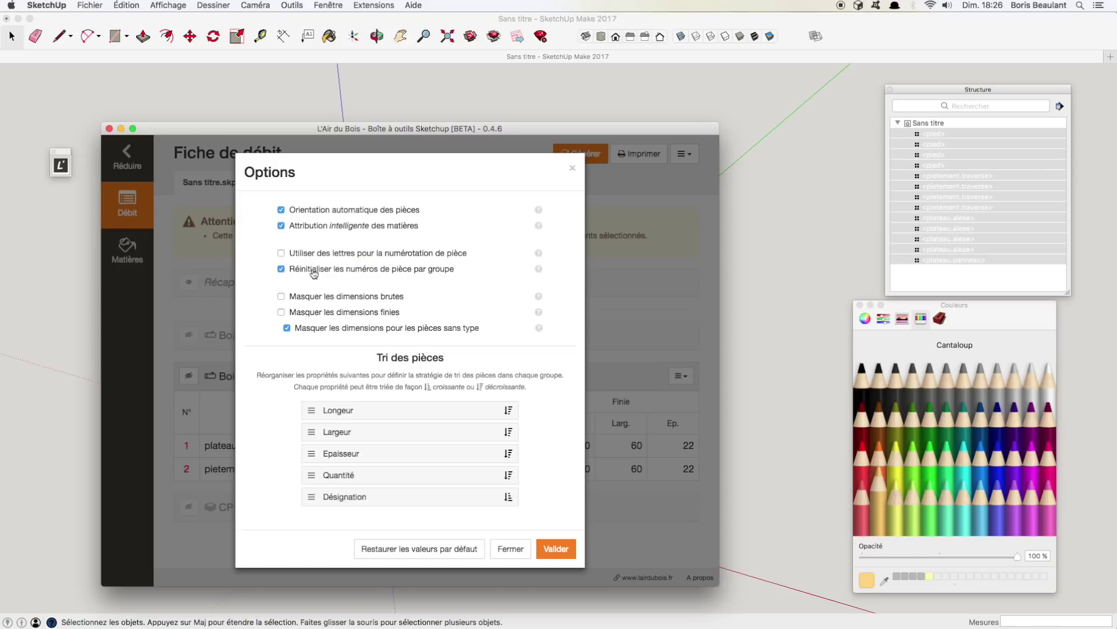
left_click(556, 548)
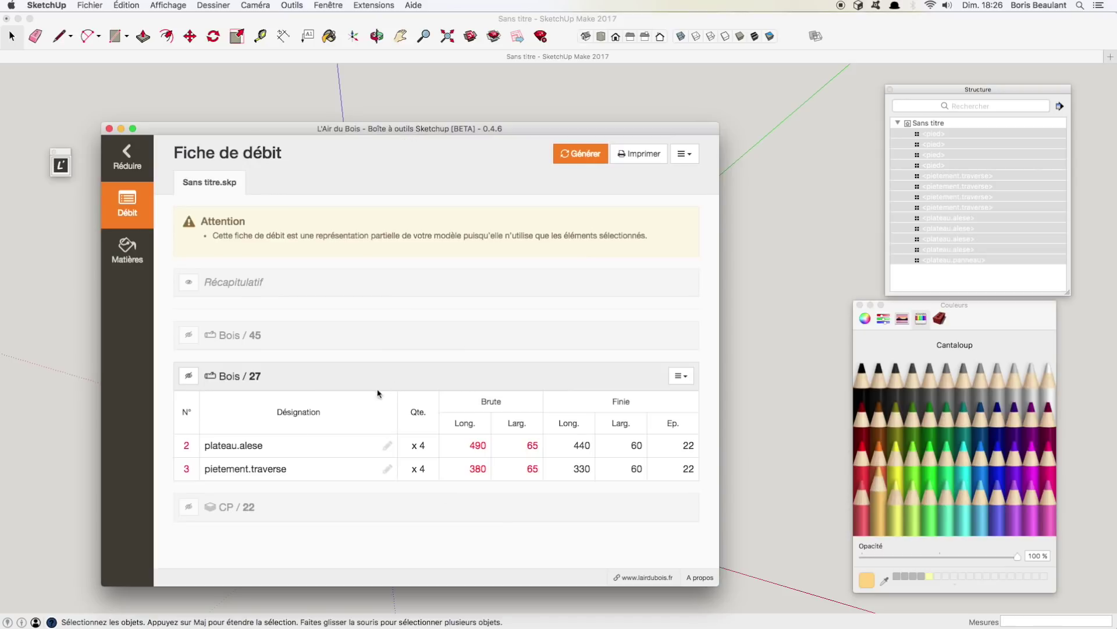
Show the hidden CP / 22 and Bois / 45 groups in the cut list and check the part numbering across groups.
left_click(192, 510)
left_click(189, 335)
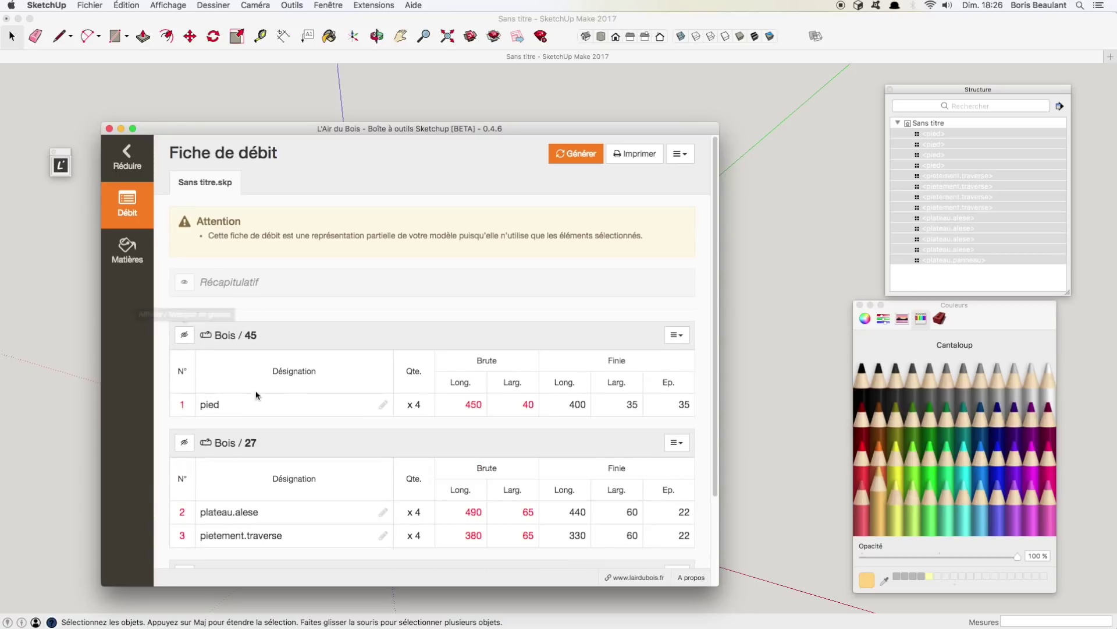
left_click_drag(295, 392, 213, 335)
scroll(324, 357, "down", 4)
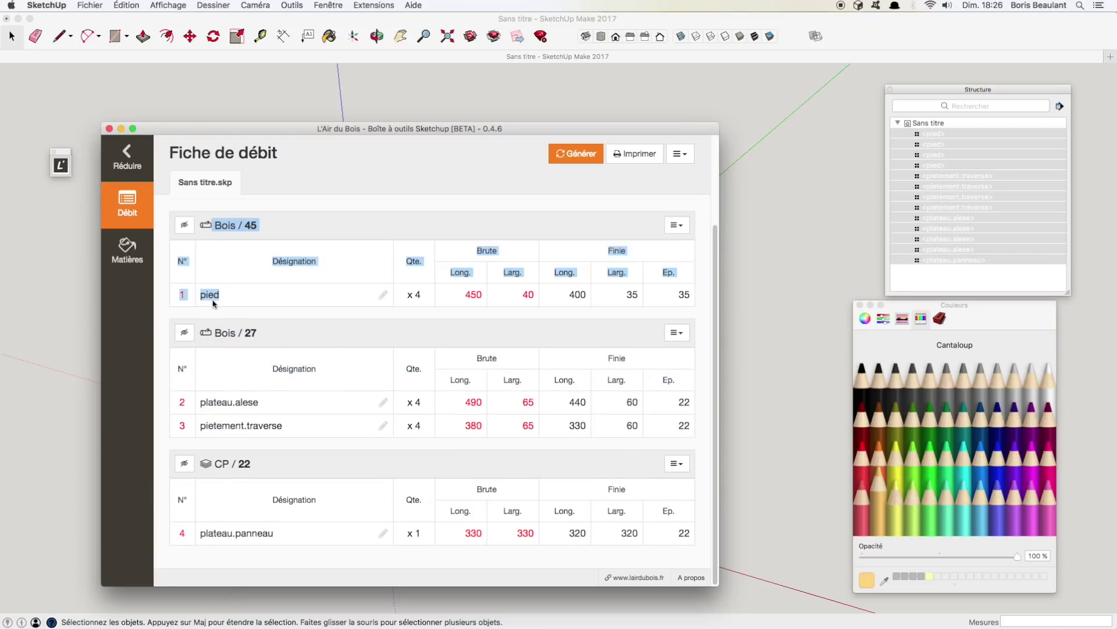
Turn the resetting of part numbers per group back on in the cut list options and apply the change.
left_click(680, 153)
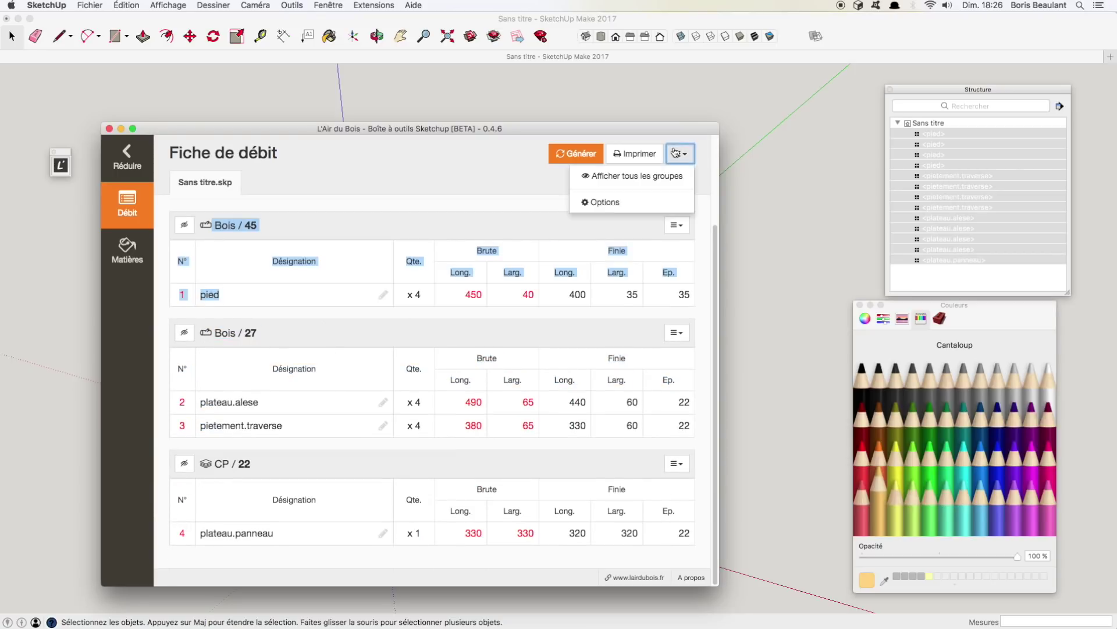
left_click(604, 208)
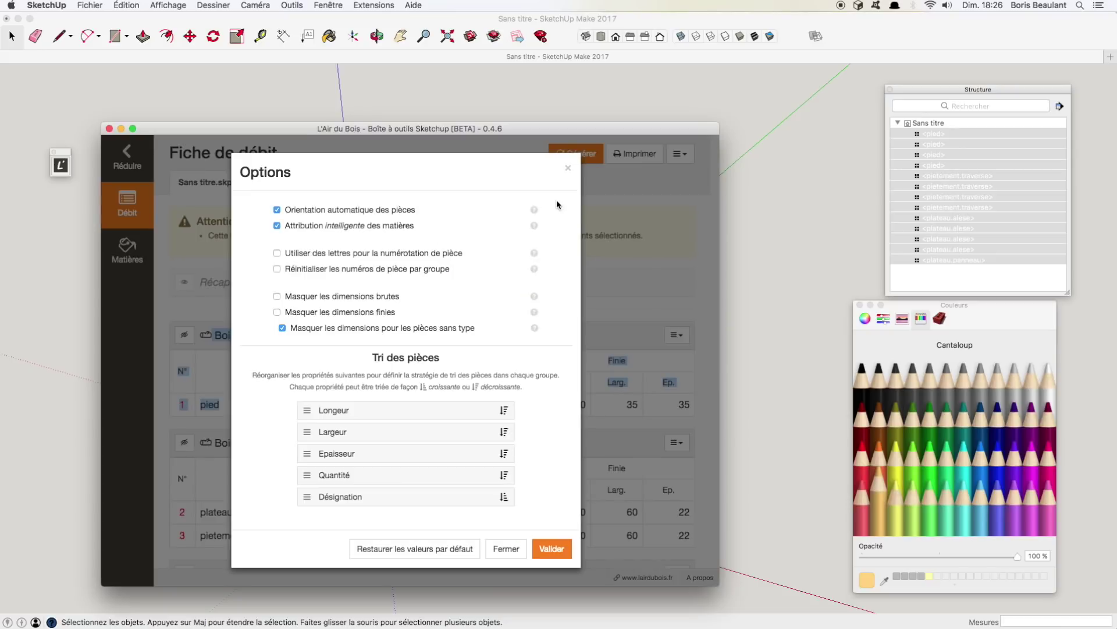
left_click(277, 268)
left_click(551, 548)
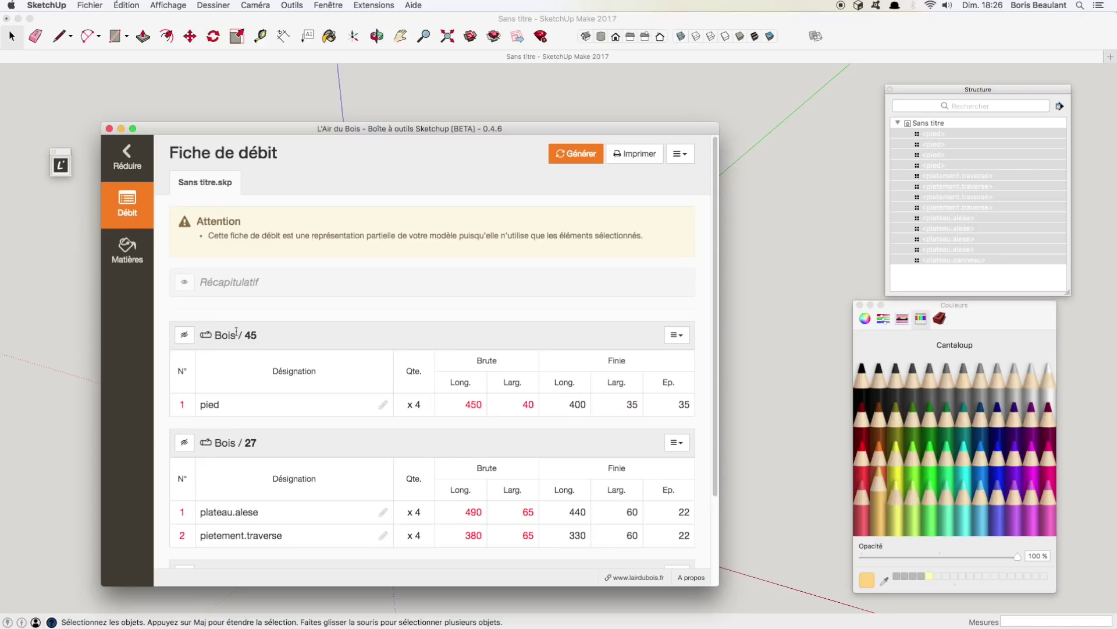
double_click(217, 334)
Try the options that hide the raw and finished dimensions, and close the cut list options without applying them.
left_click(682, 154)
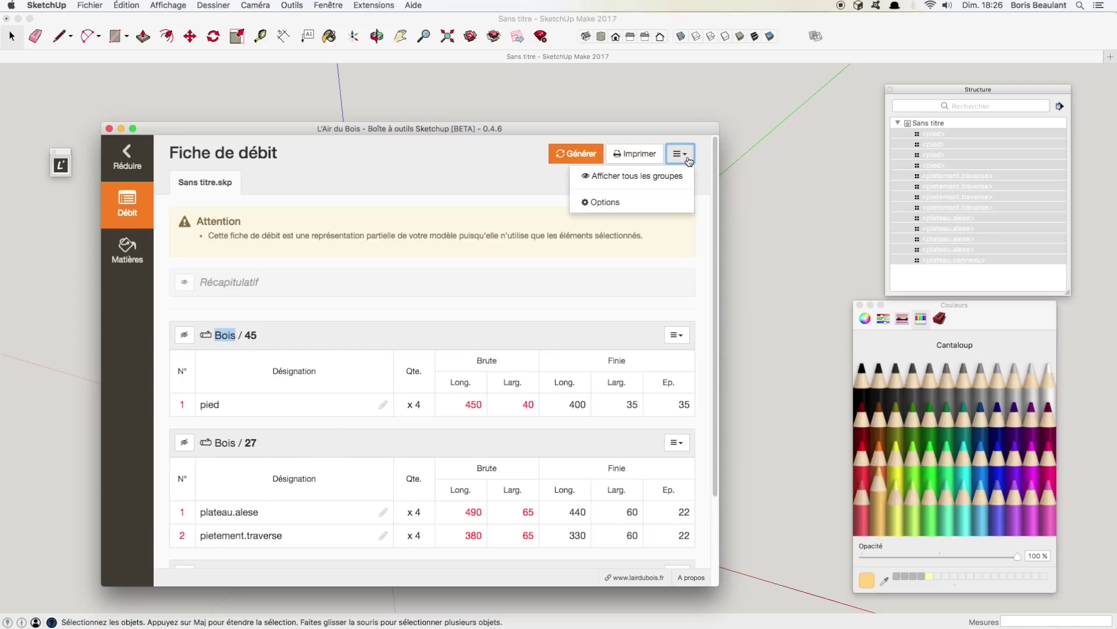
left_click(624, 204)
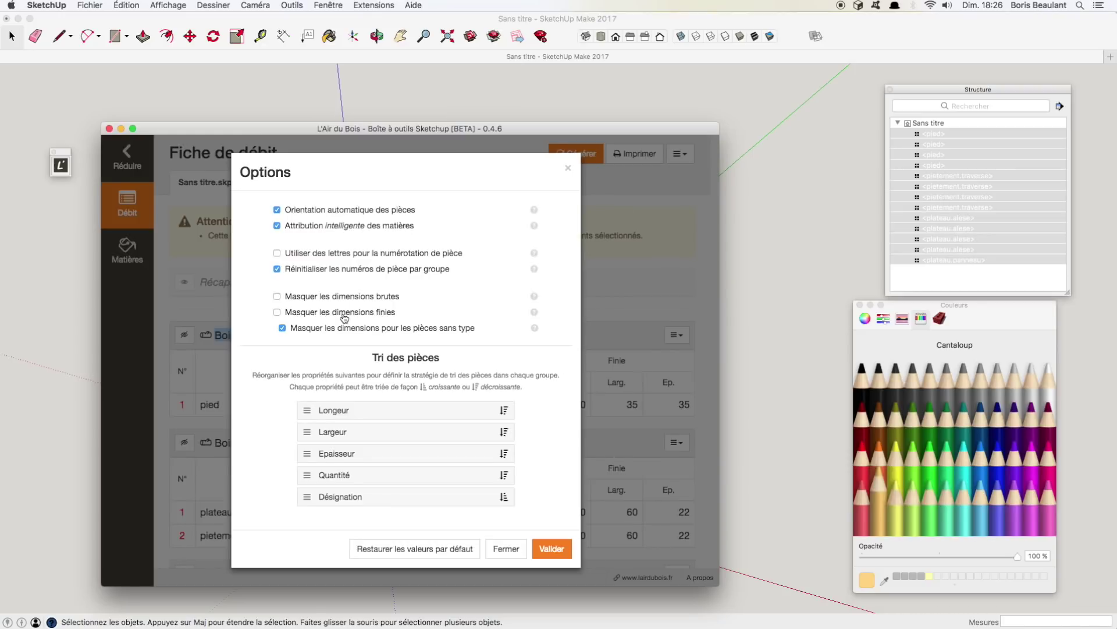
left_click(289, 297)
left_click(318, 313)
left_click(304, 301)
left_click(303, 314)
left_click(506, 548)
left_click(127, 156)
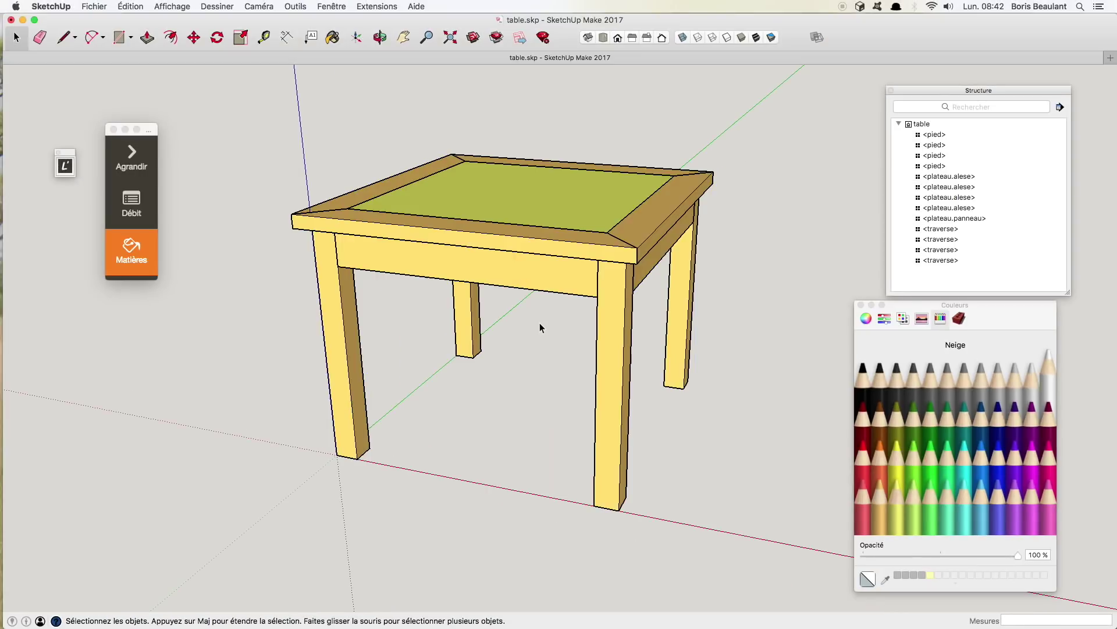
Open the front traverse component for editing and place a domino component at the upper corner of its end.
middle_click_drag(549, 312, 508, 340)
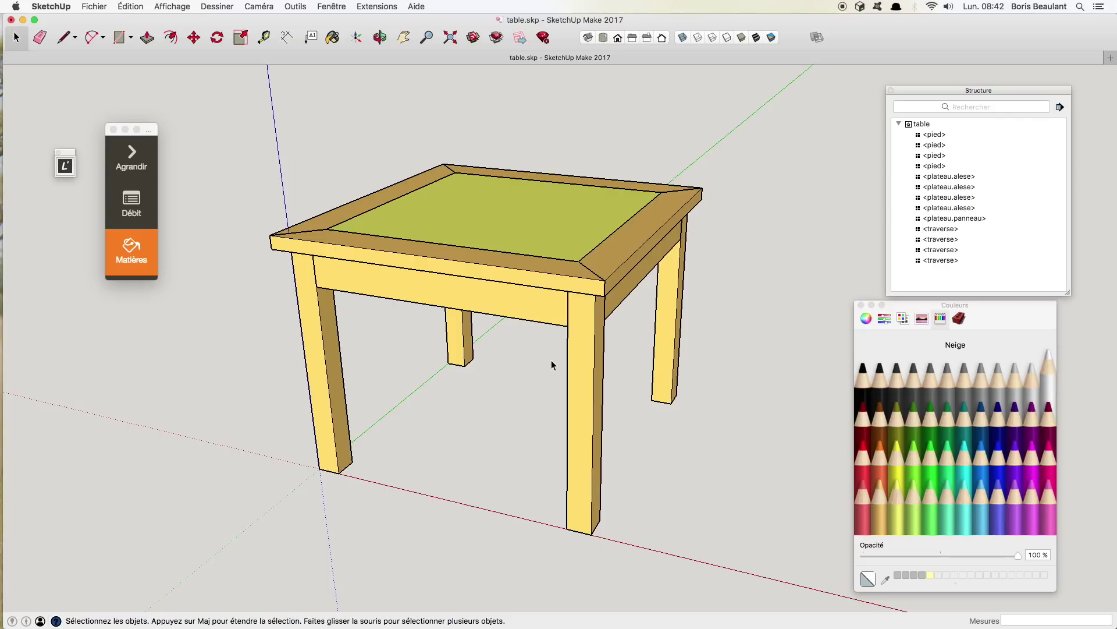
double_click(543, 300)
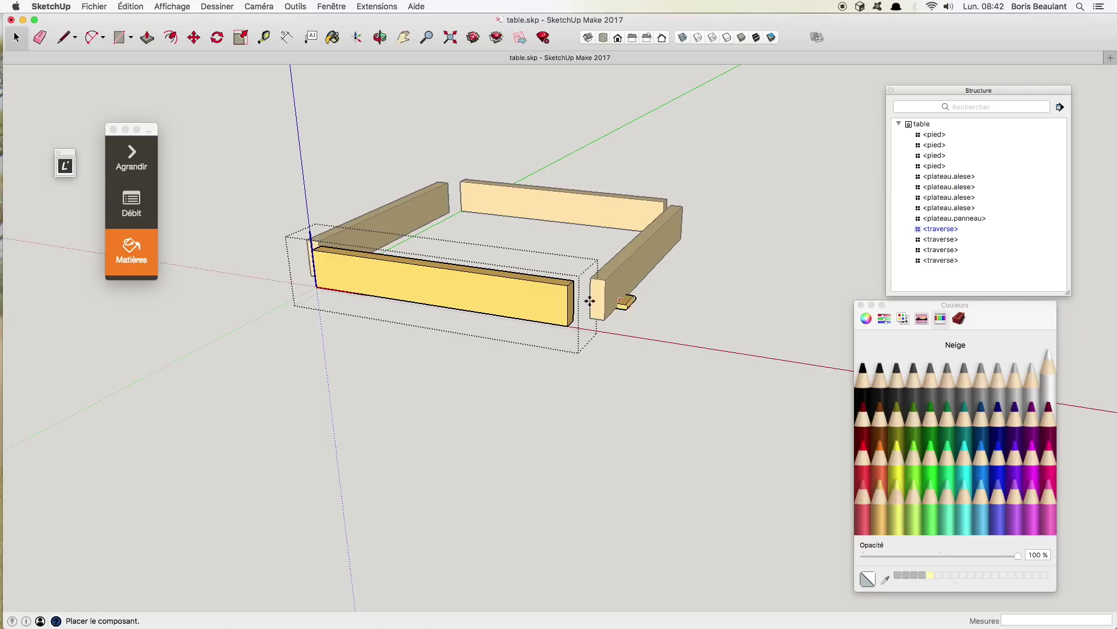
scroll(589, 293, "up", 5)
scroll(589, 292, "up", 3)
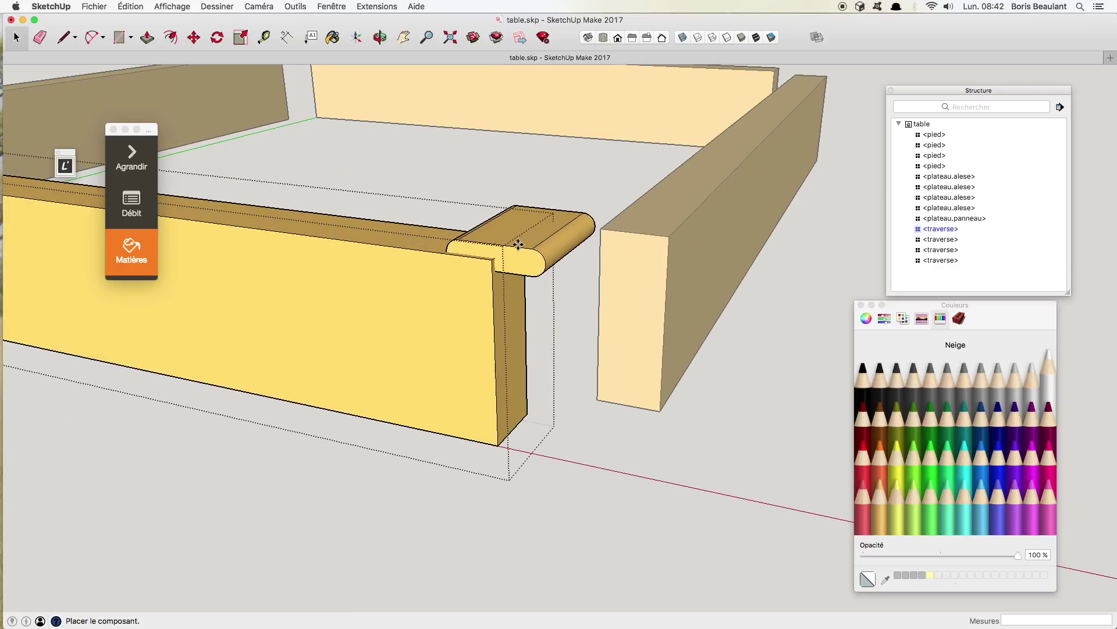
left_click(481, 241)
Rotate the domino 90° to stand upright, and turn it to point along the length of the traverse.
left_click(456, 248)
left_click(491, 211)
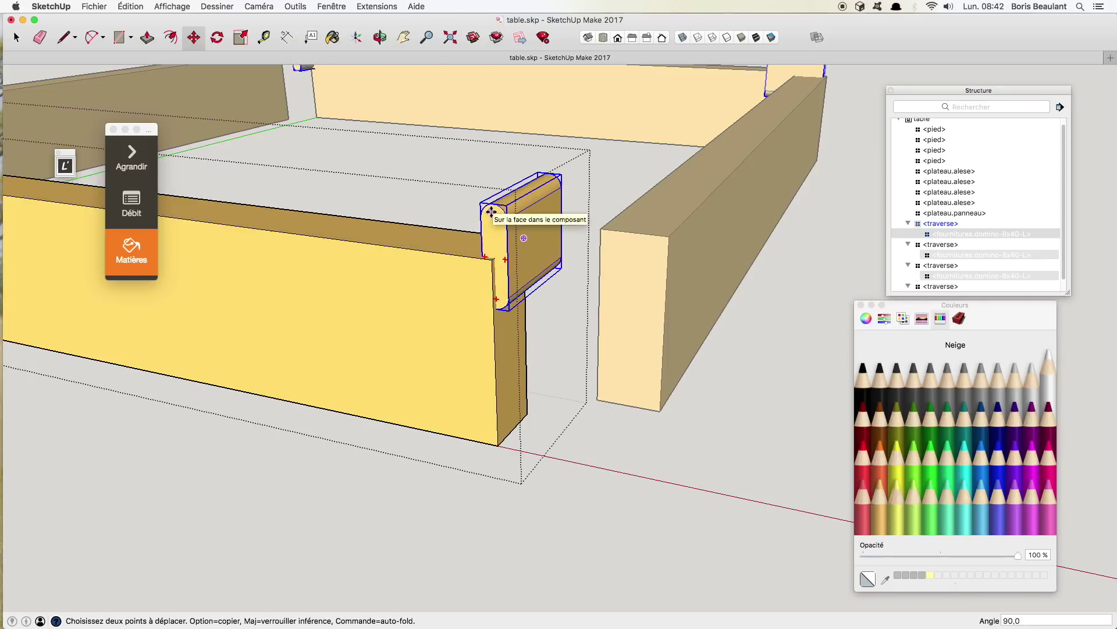
left_click(499, 199)
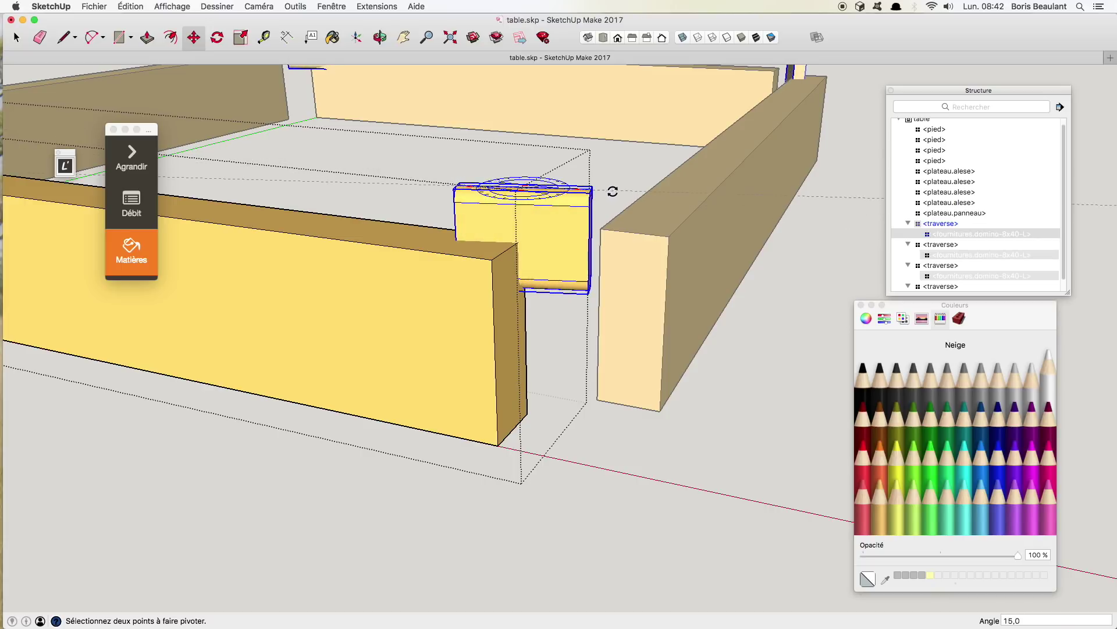
left_click(610, 195)
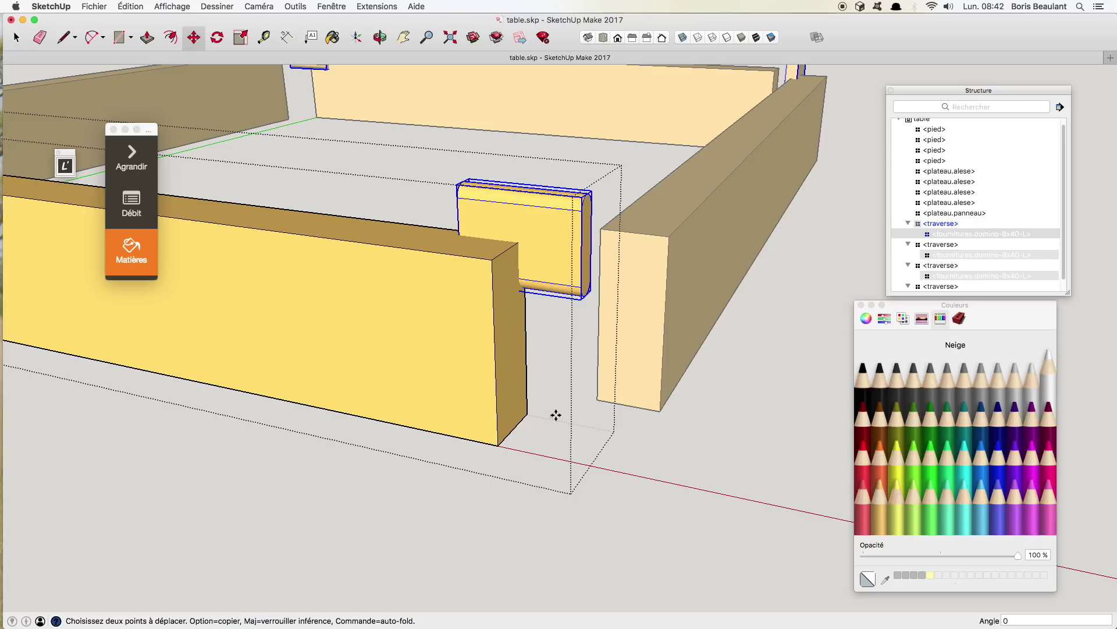
Centre the domino on the traverse's end face by moving it 11 mm across the thickness and 30 mm down.
left_click(526, 414)
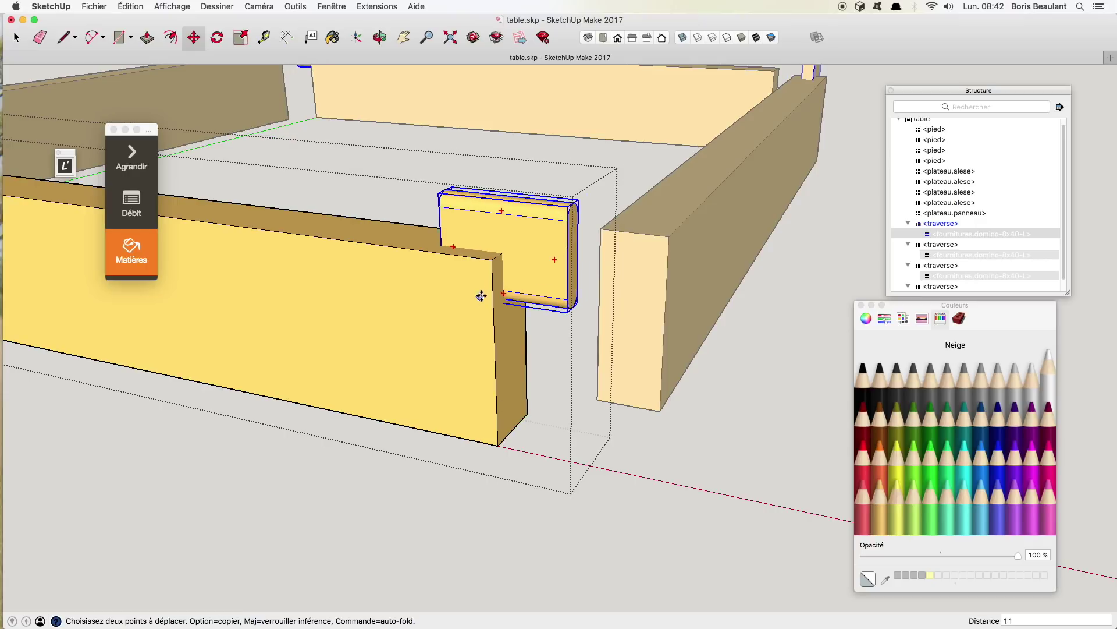
type("30")
key("Return")
Copy the domino 420 mm along the front traverse to its opposite end.
scroll(496, 358, "down", 5)
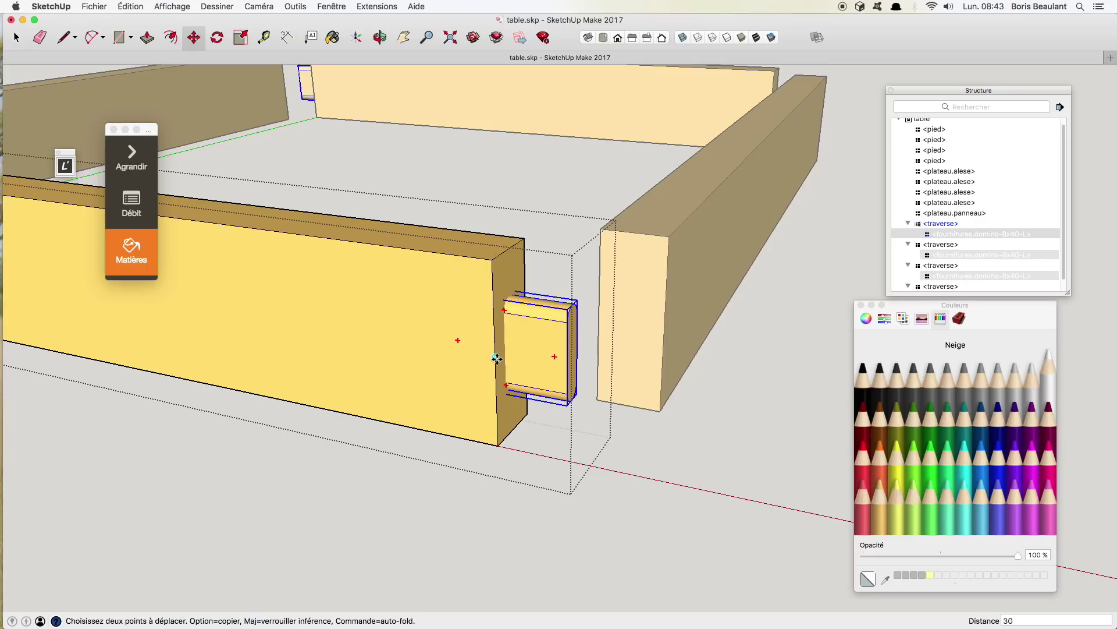
middle_click_drag(460, 352, 664, 307, "shift")
left_click(704, 306)
key("alt")
middle_click_drag(451, 284, 745, 376, "shift")
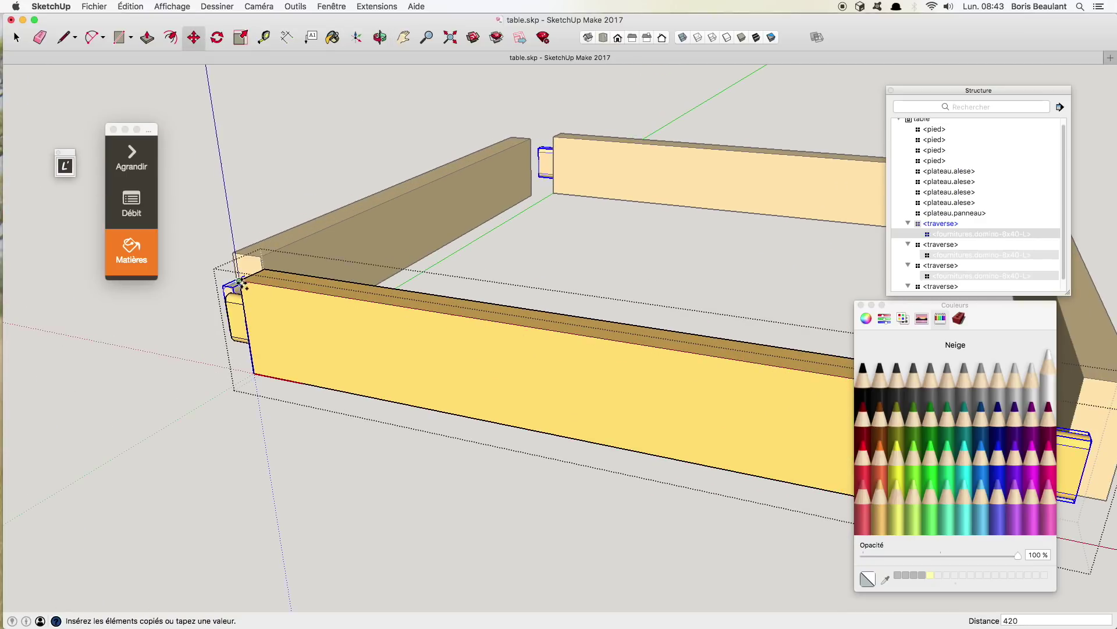
left_click(249, 293)
key("space")
scroll(399, 419, "down", 5)
Open the domino component for editing, paint its faces with the Moka colour, and close the component.
middle_click_drag(507, 335, 189, 189)
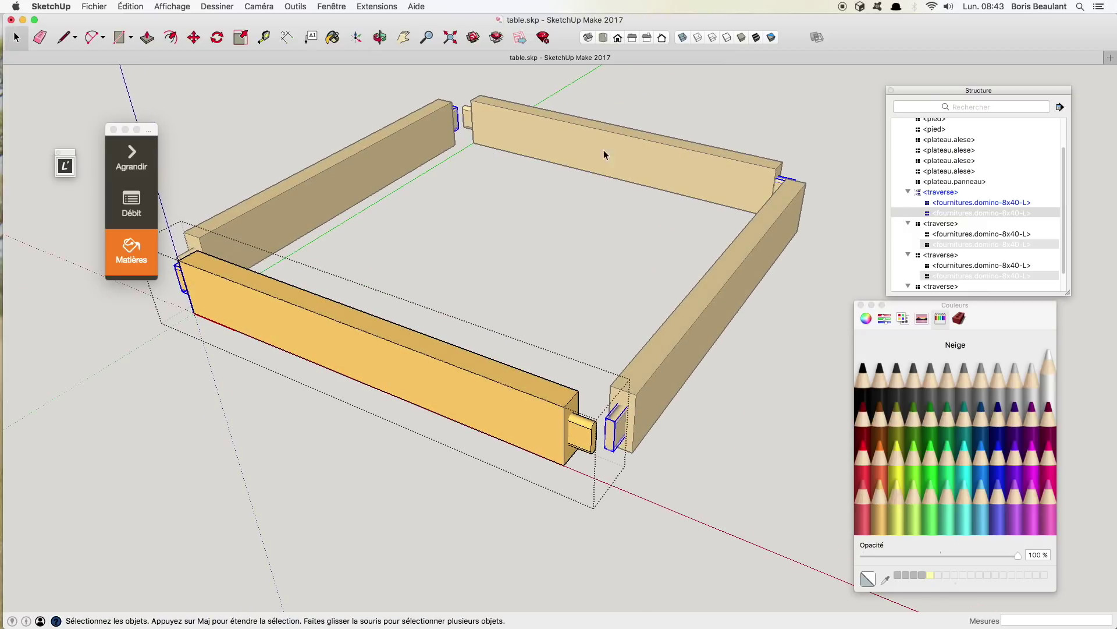
middle_click_drag(544, 442, 526, 387)
scroll(573, 383, "up", 2)
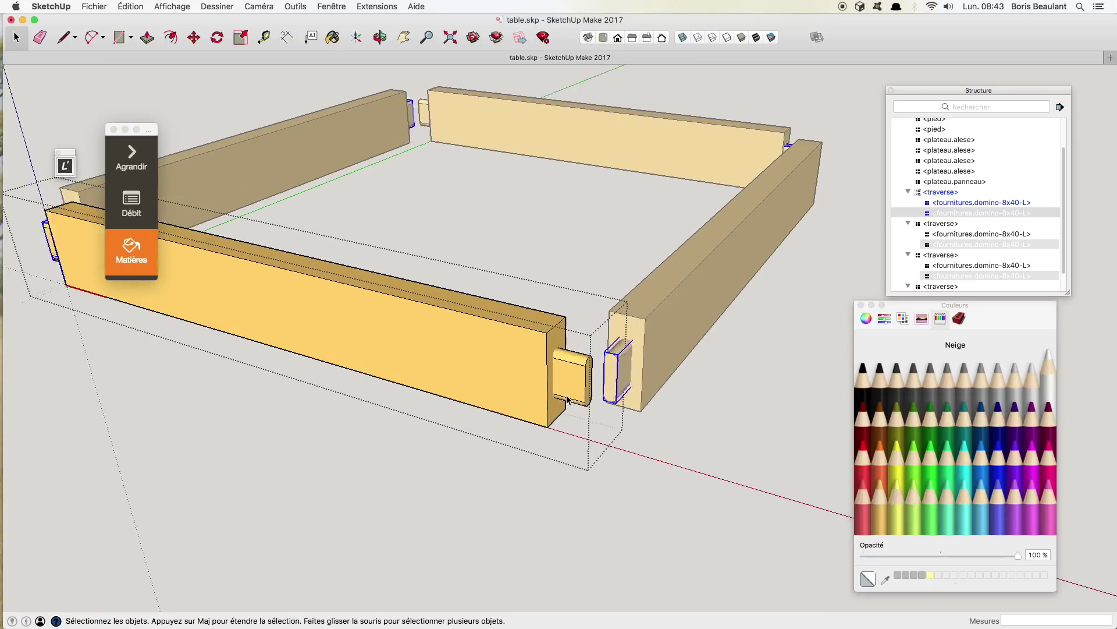
scroll(562, 386, "up", 1)
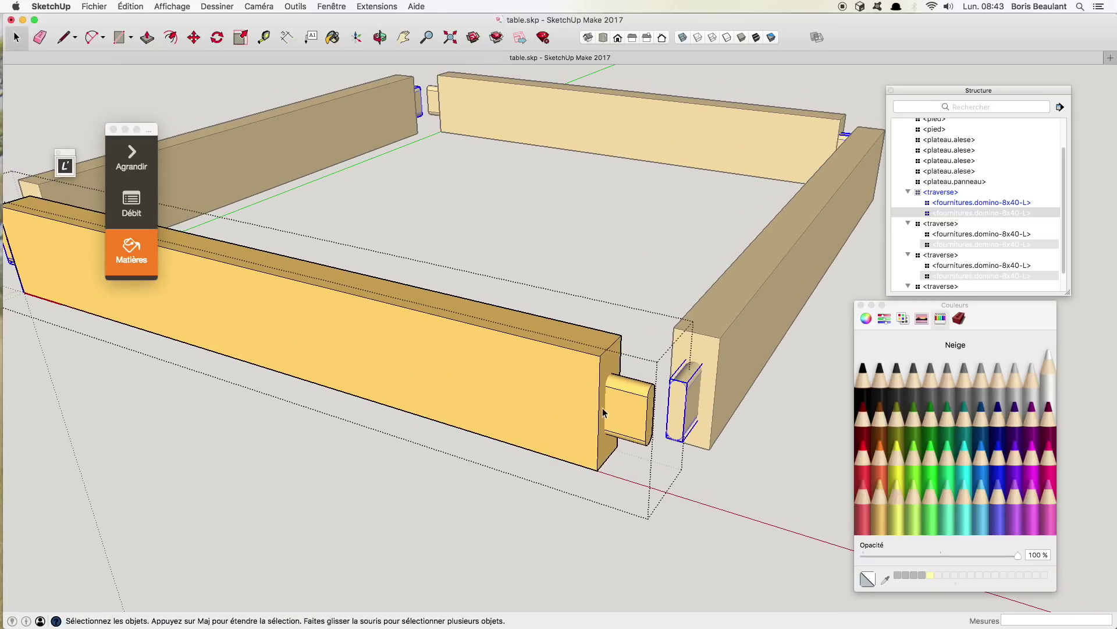
middle_click_drag(627, 414, 661, 362)
left_click(661, 362)
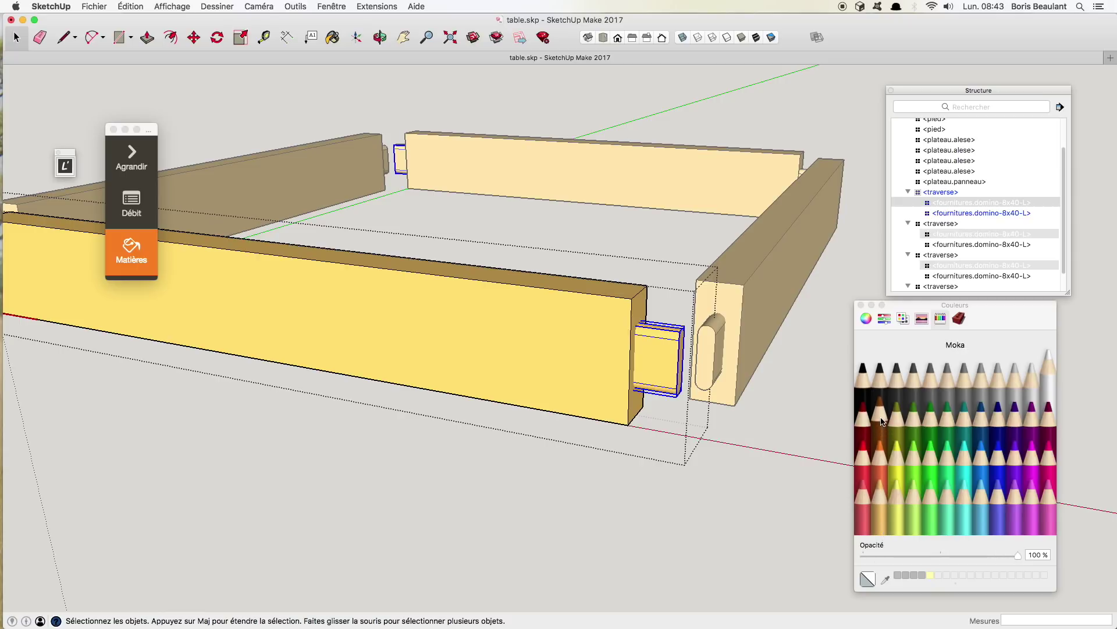
double_click(662, 366)
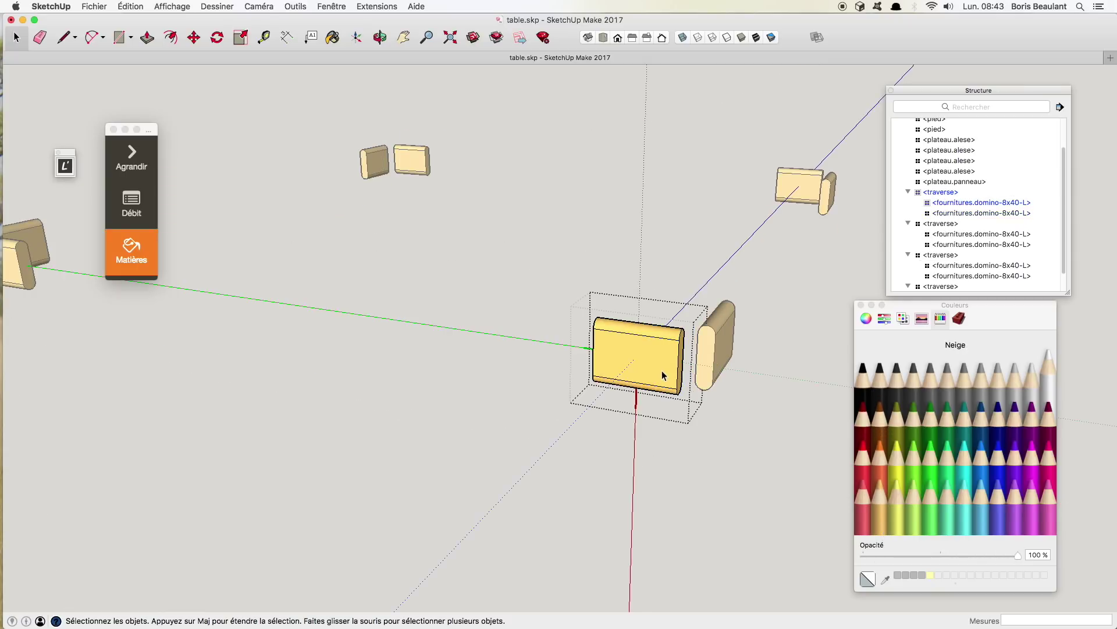
left_click(880, 410)
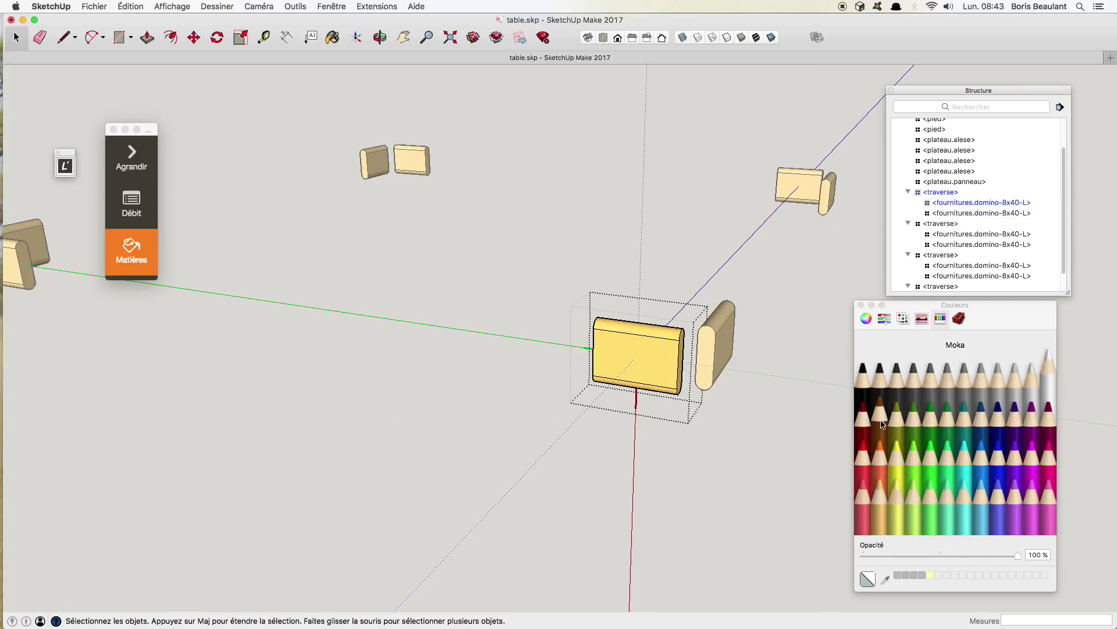
left_click(651, 352)
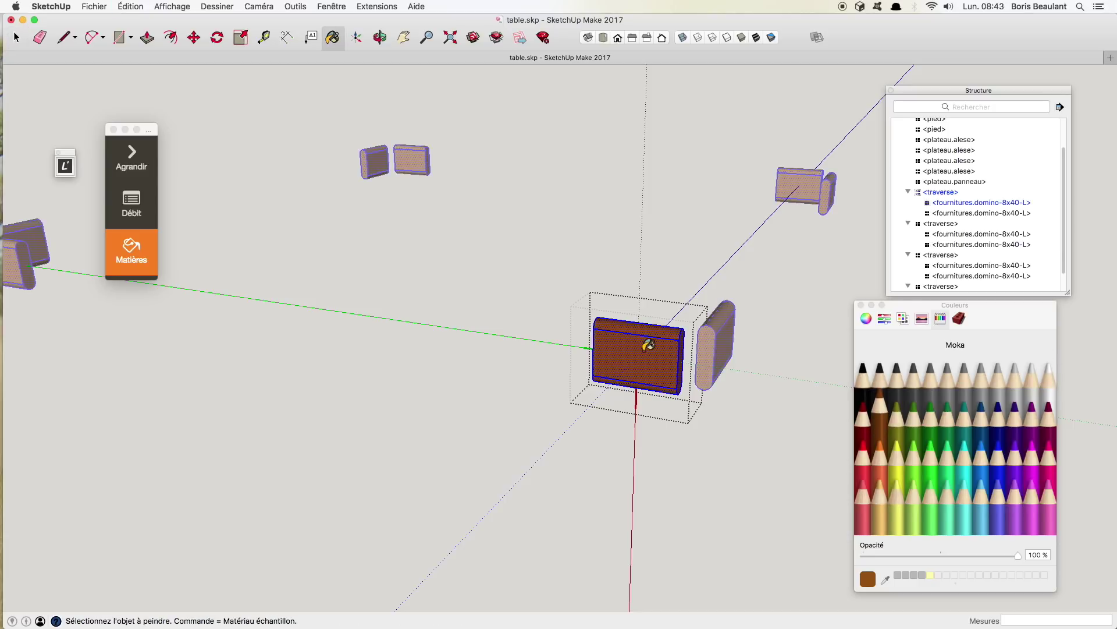
key("space")
left_click(483, 359)
View the model's material list and generate the cut list while the traverse component is still open.
scroll(484, 359, "down", 3)
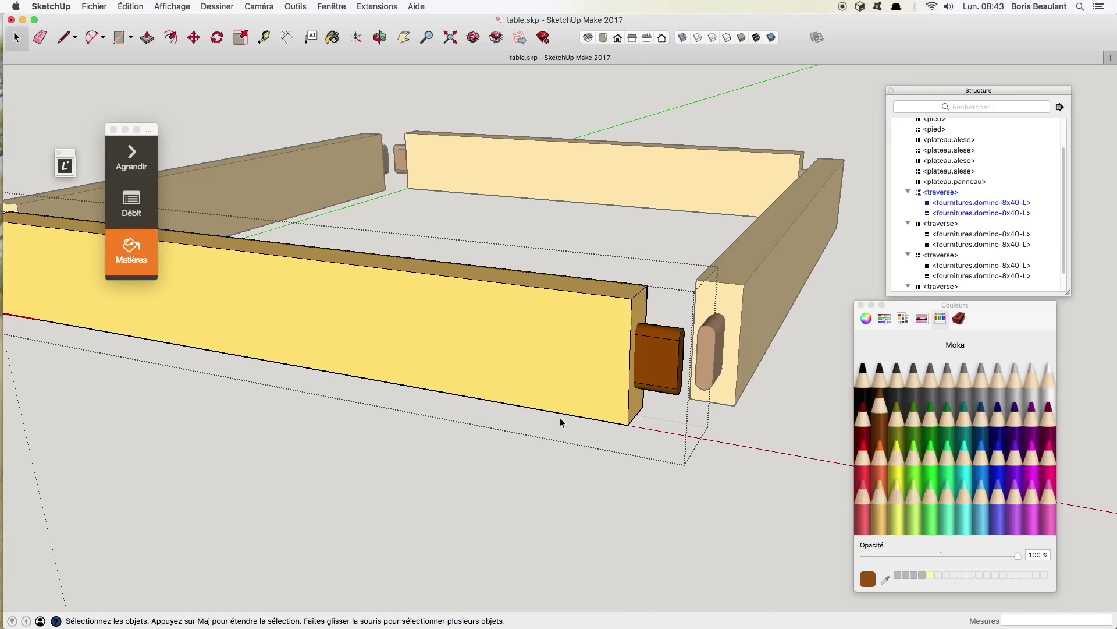
scroll(558, 407, "down", 3)
middle_click_drag(567, 376, 589, 409)
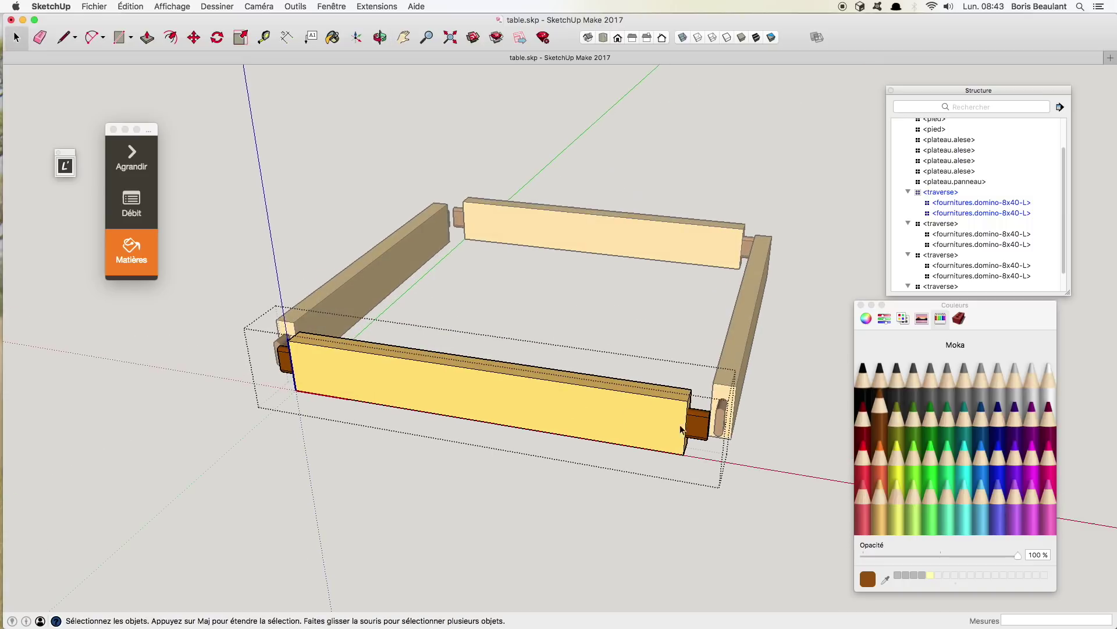
left_click(134, 255)
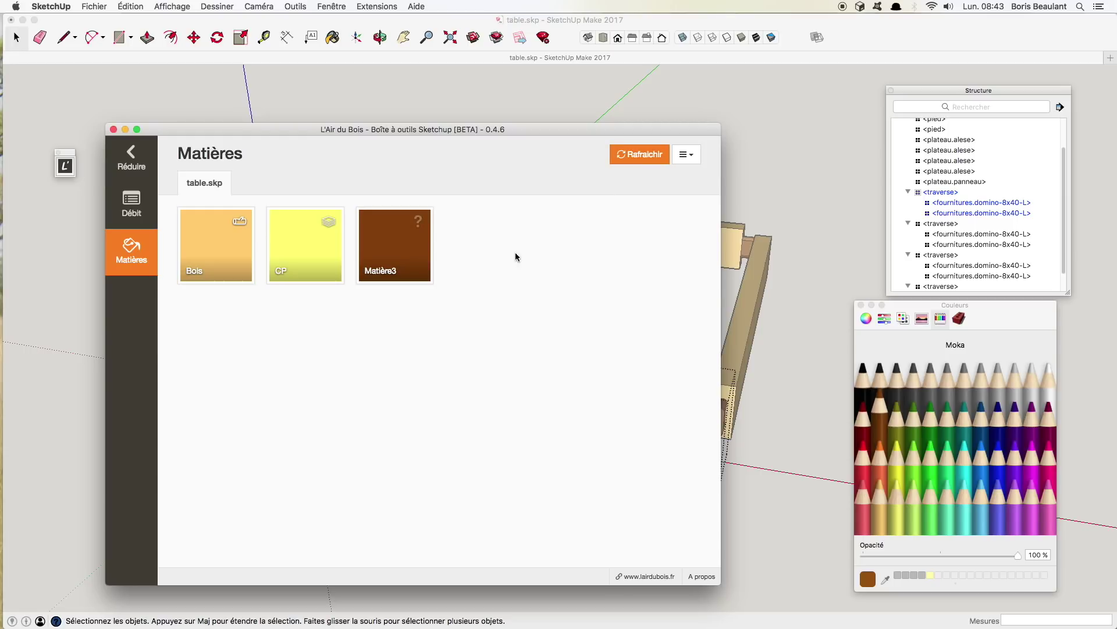
mouse_move(424, 221)
left_click(125, 213)
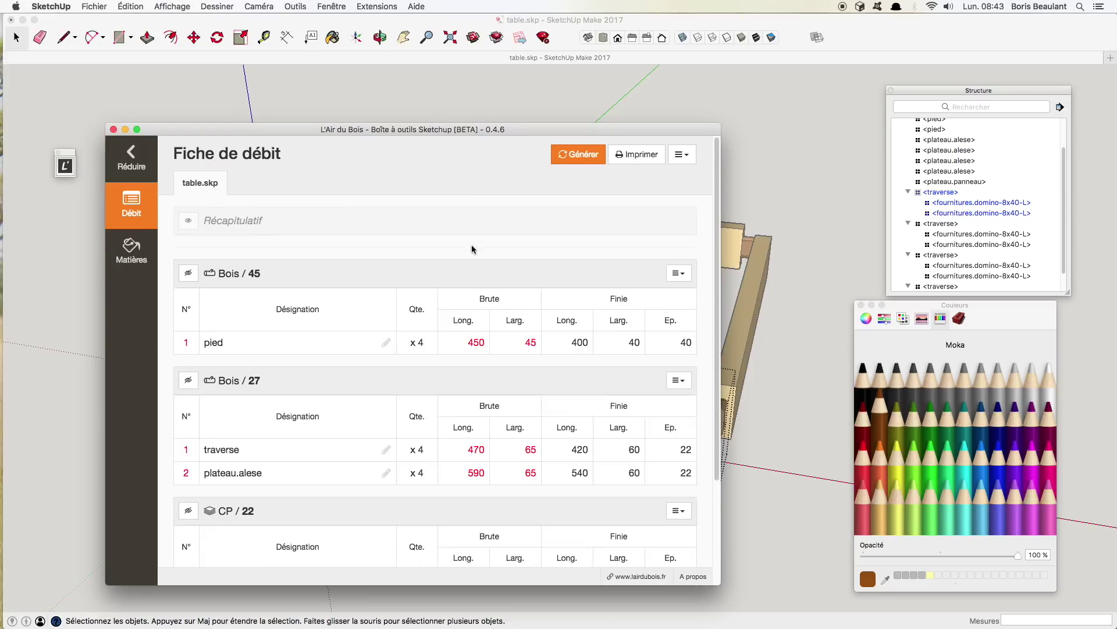
left_click(583, 155)
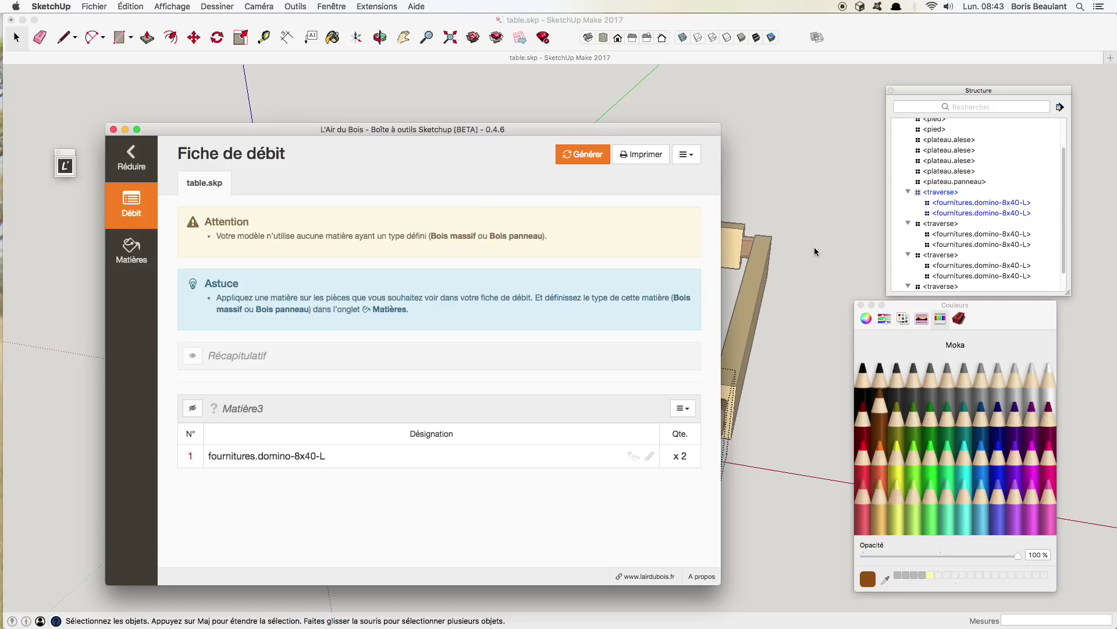
Close the traverse component, then generate the cut list for the whole table and turn on its summary.
left_click(815, 249)
scroll(813, 251, "up", 3)
left_click(582, 154)
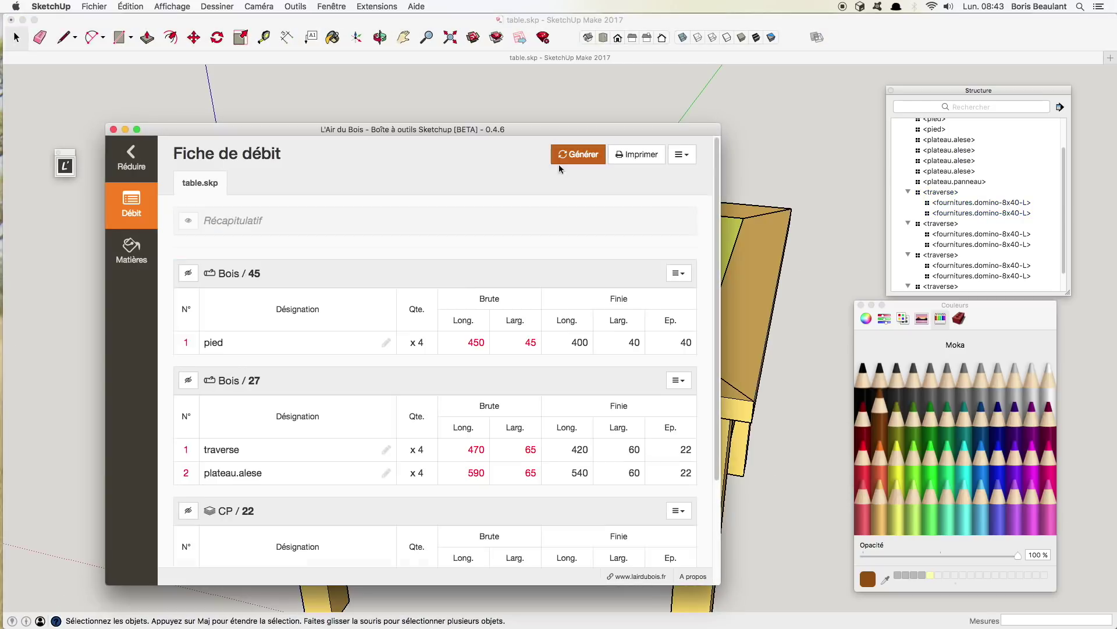
left_click(188, 220)
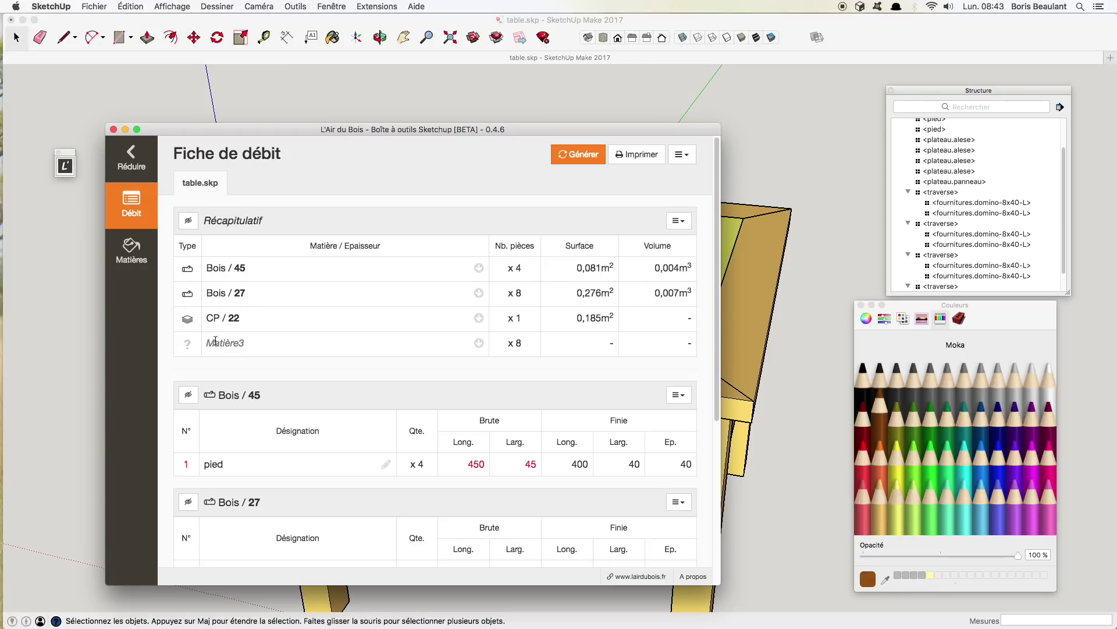
Rename the material Matière3 as DOMINO, leaving its type undefined.
left_click(133, 253)
left_click(381, 245)
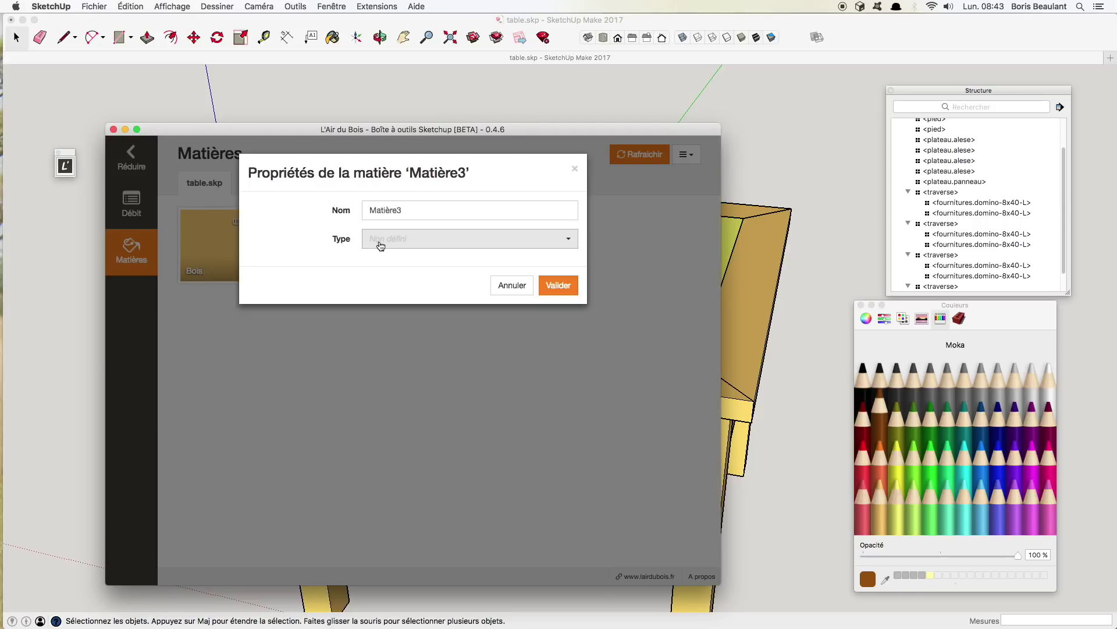
type("DOMINO")
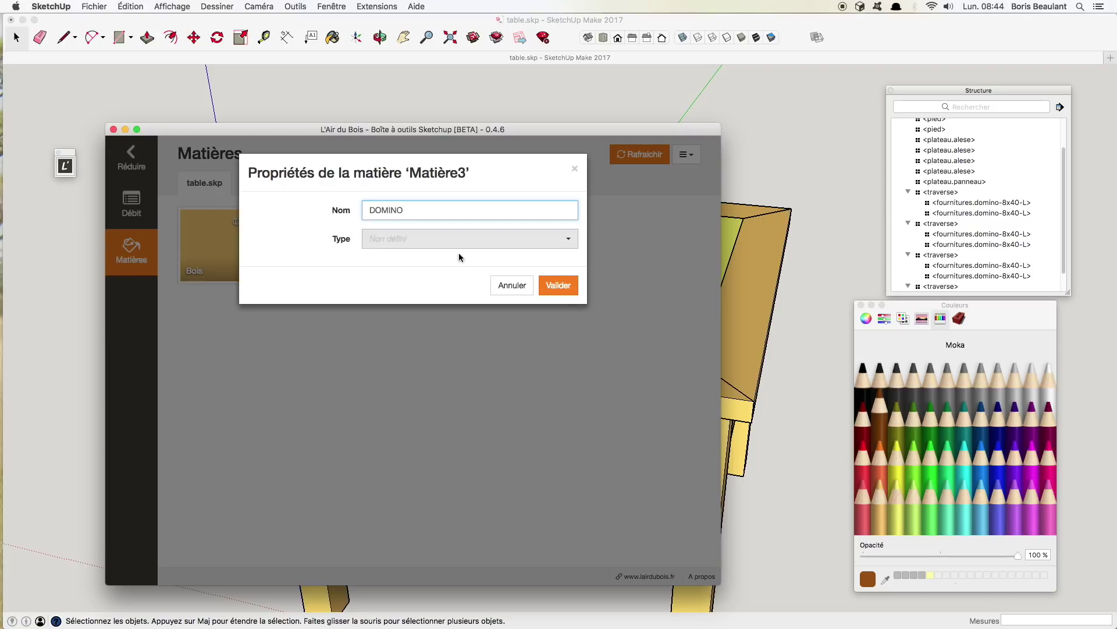
left_click(558, 285)
Return to the cut list and go from the summary to the DOMINO group to examine its designation and quantity.
left_click(132, 203)
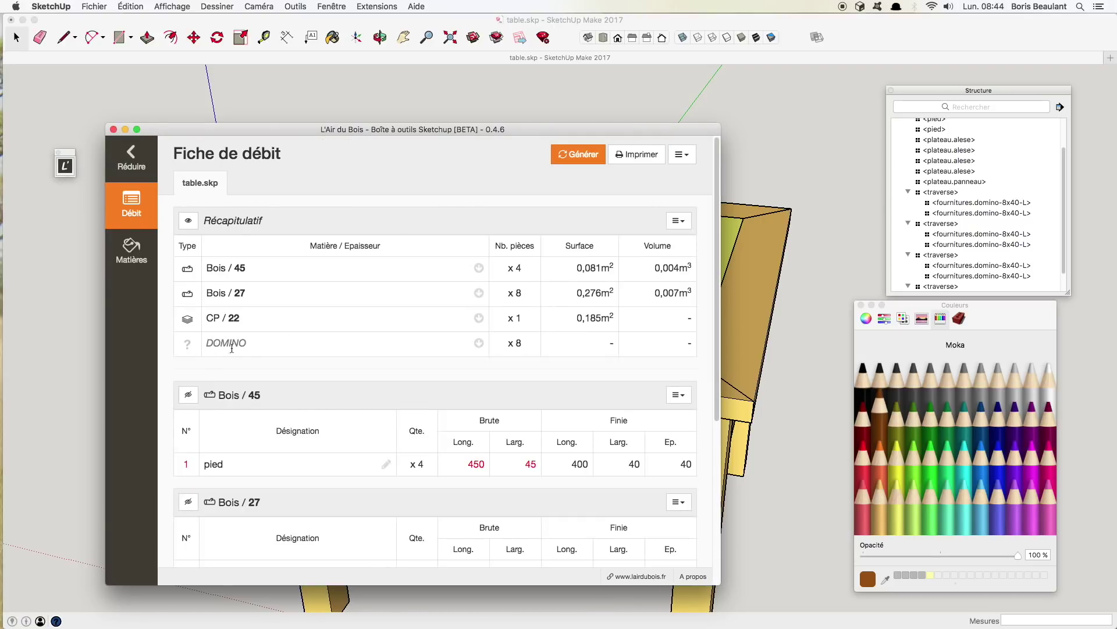
left_click(479, 342)
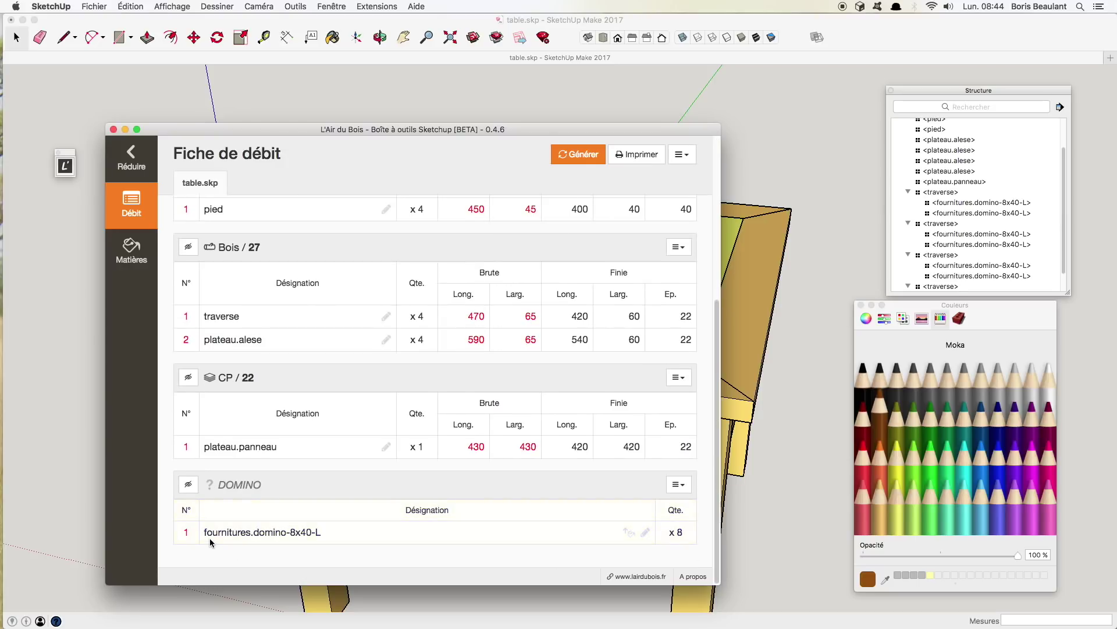
left_click_drag(291, 532, 313, 530)
left_click(225, 528)
left_click_drag(681, 530, 668, 533)
left_click(188, 487)
left_click(188, 528)
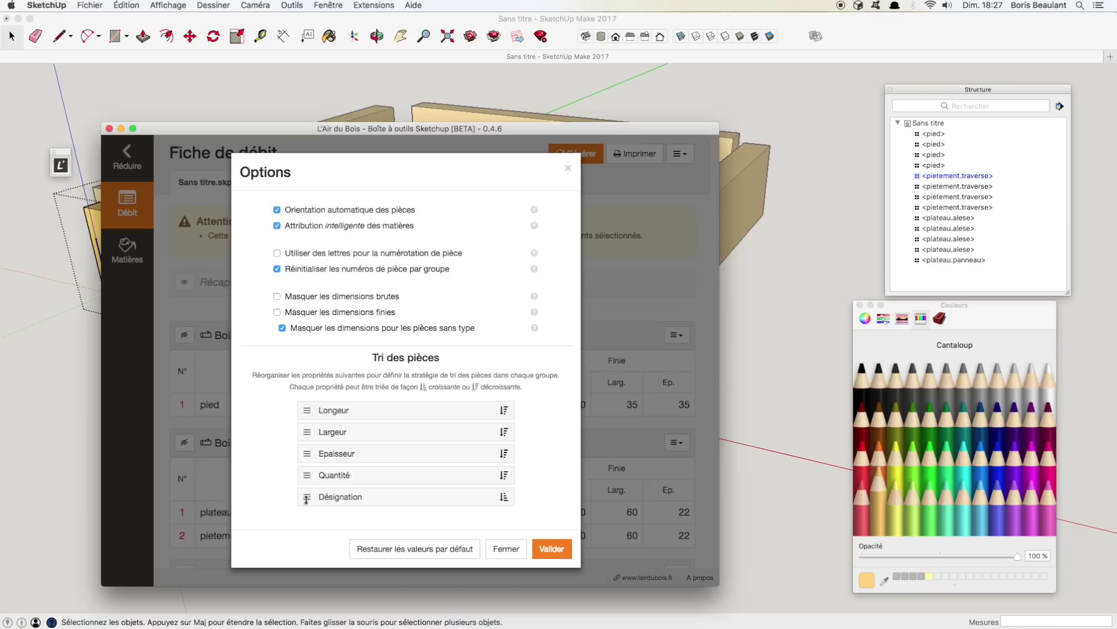
Make Désignation the first sorting property for the cut list parts and set it to descending.
left_click_drag(306, 499, 307, 410)
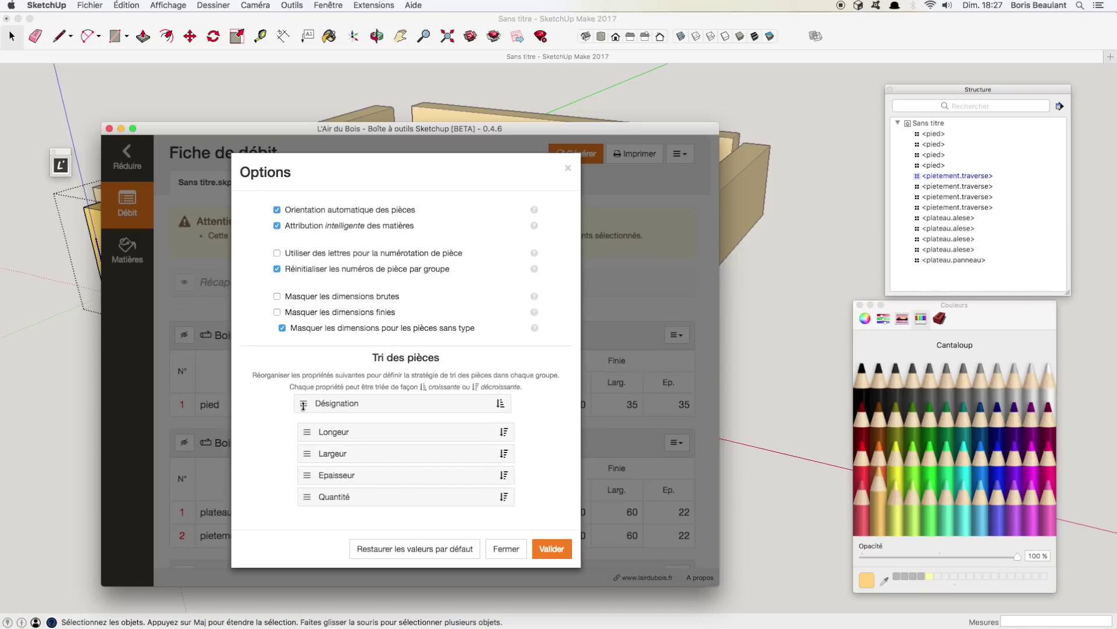
left_click(504, 410)
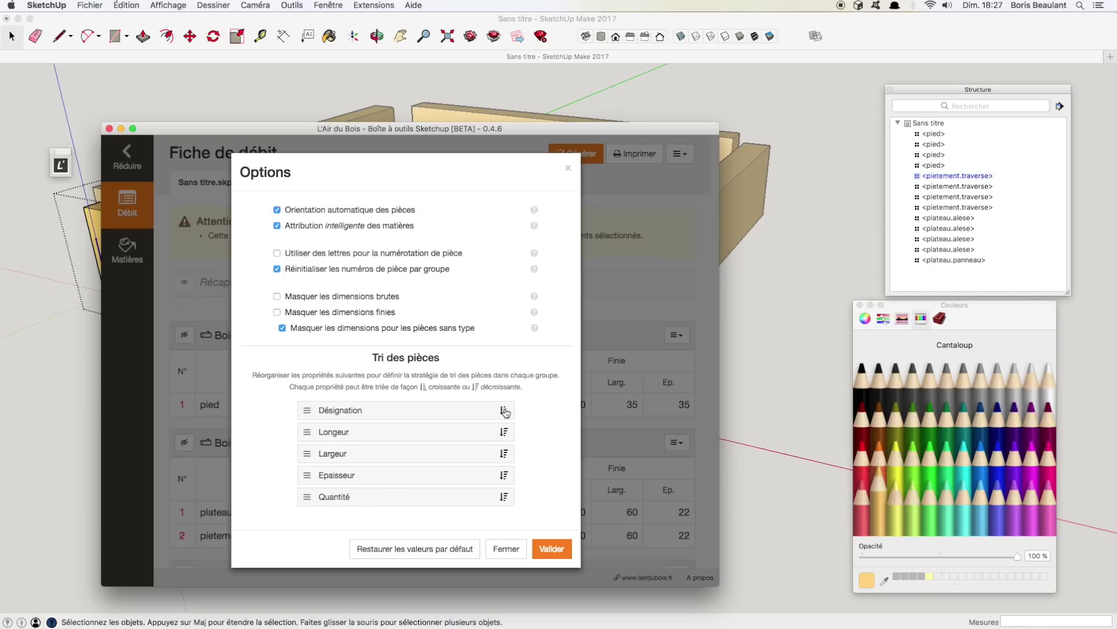
left_click(504, 413)
left_click(504, 415)
Set Longeur and Largeur to ascending, order the properties Epaisseur, Largeur, Longeur after Désignation, and apply the options.
left_click(504, 431)
left_click(504, 454)
left_click_drag(313, 453, 311, 428)
left_click_drag(307, 475, 307, 432)
left_click(551, 549)
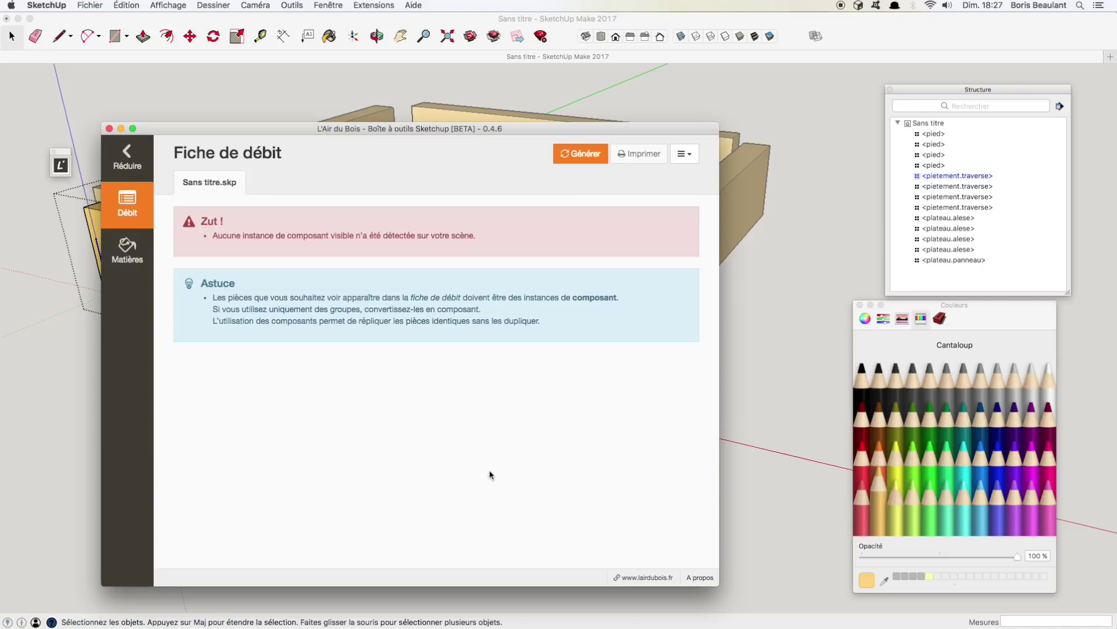
Close the open traverse component and generate the cut list for the whole table with the new sort order.
left_click(790, 285)
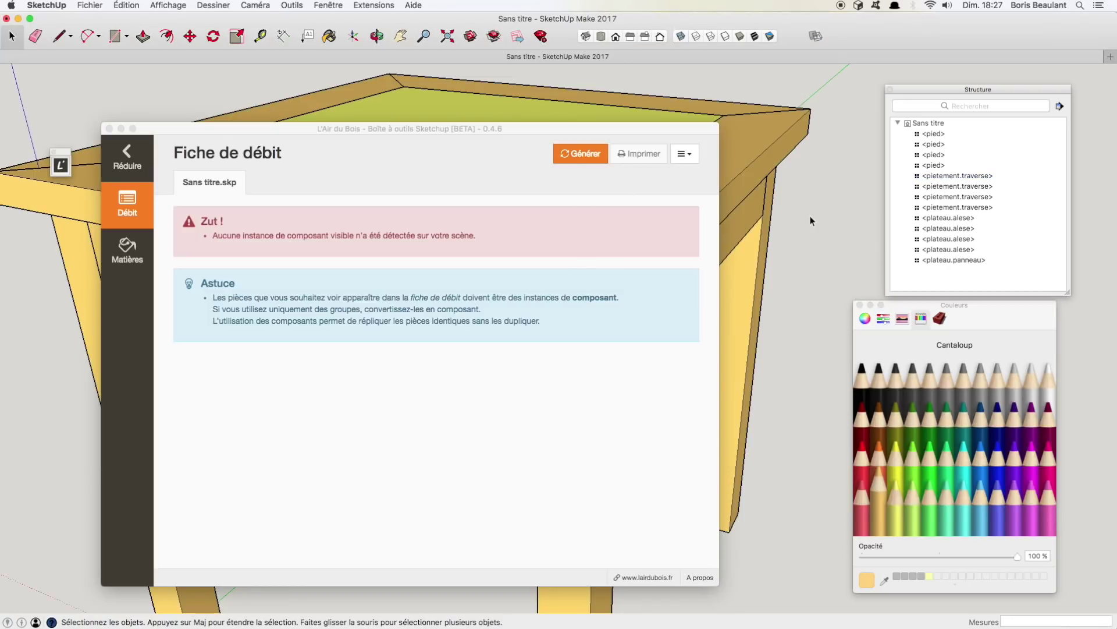
left_click(582, 162)
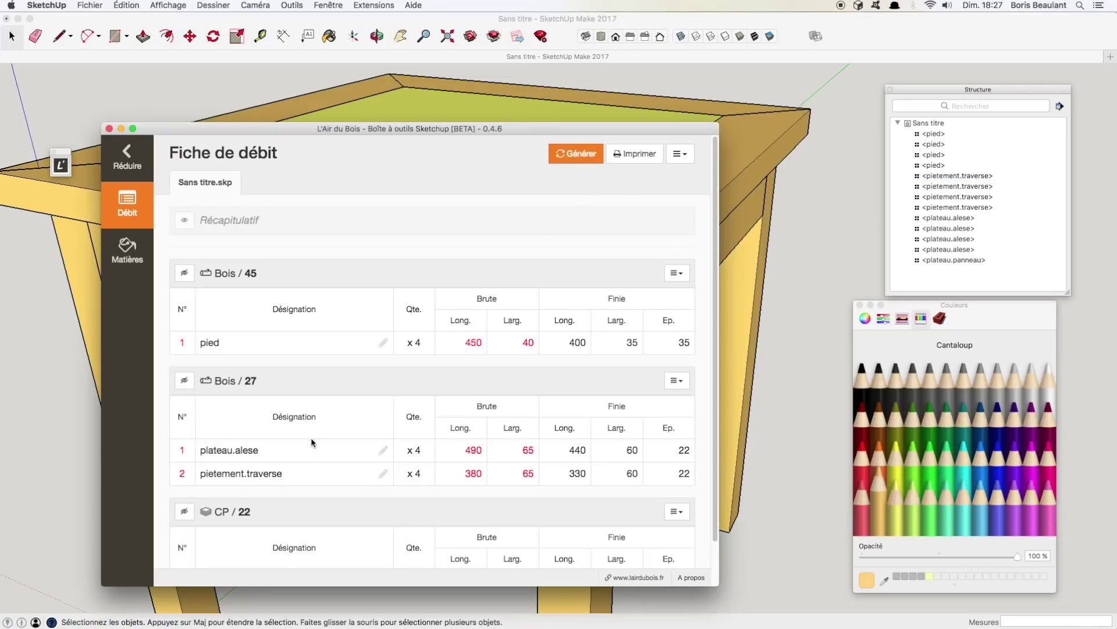
scroll(311, 437, "down", 2)
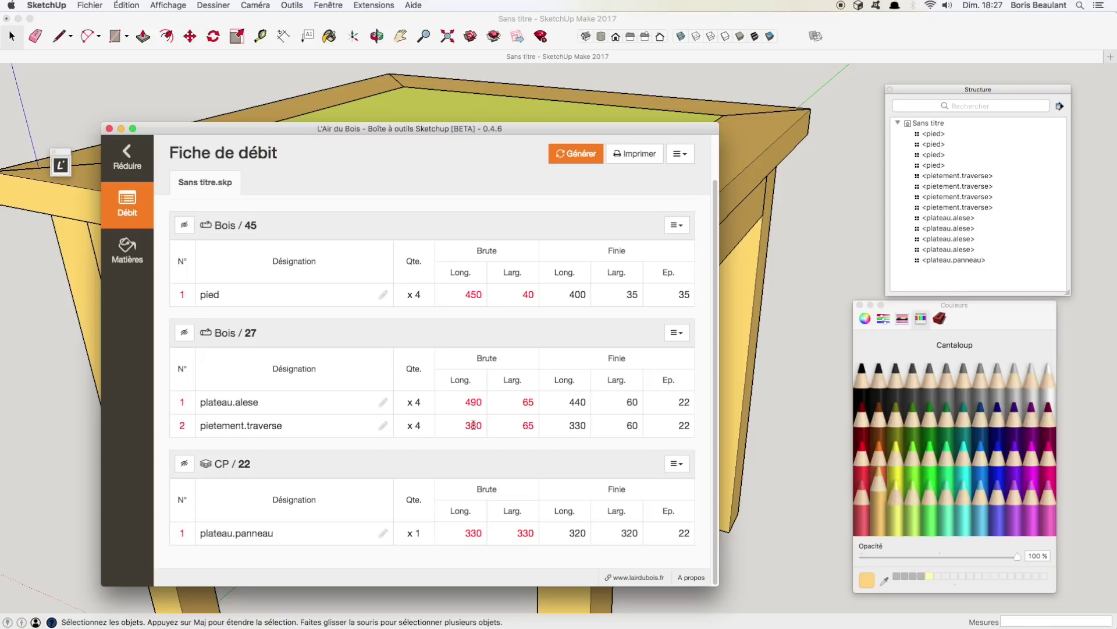
Make Longeur the first sorting property in the cut list options and apply it to reorder the parts.
left_click(676, 160)
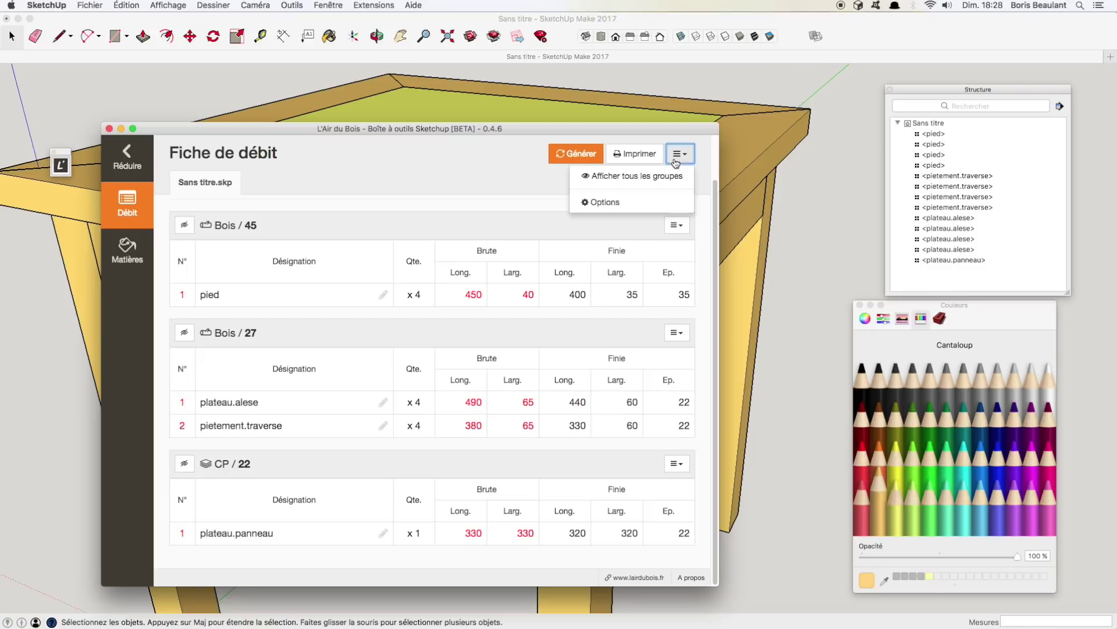
left_click(606, 204)
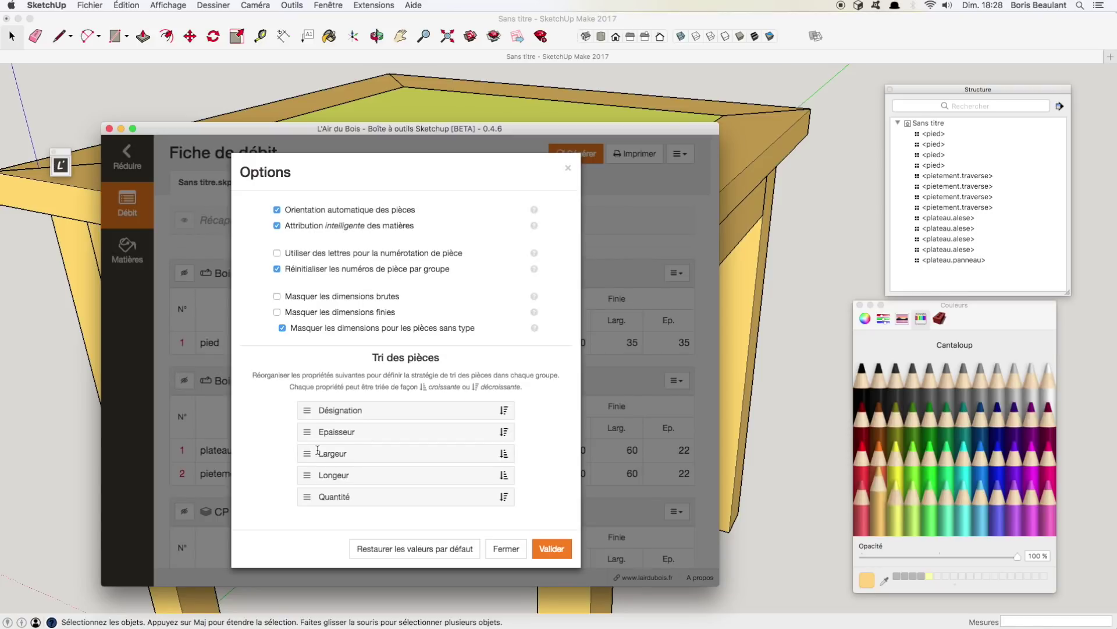
left_click_drag(307, 475, 309, 405)
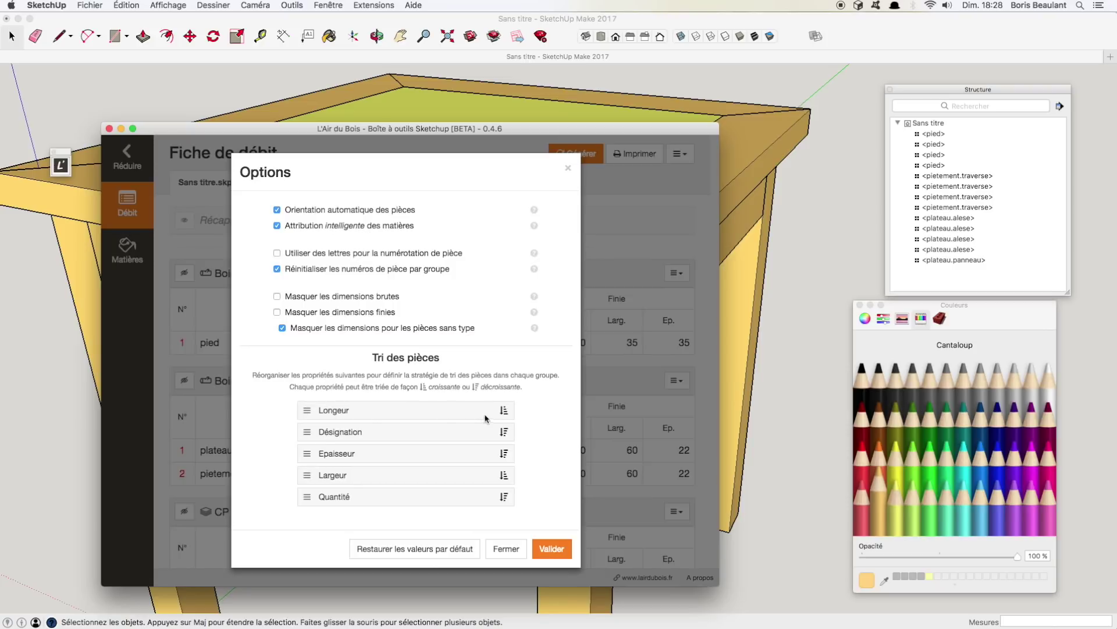
left_click(551, 549)
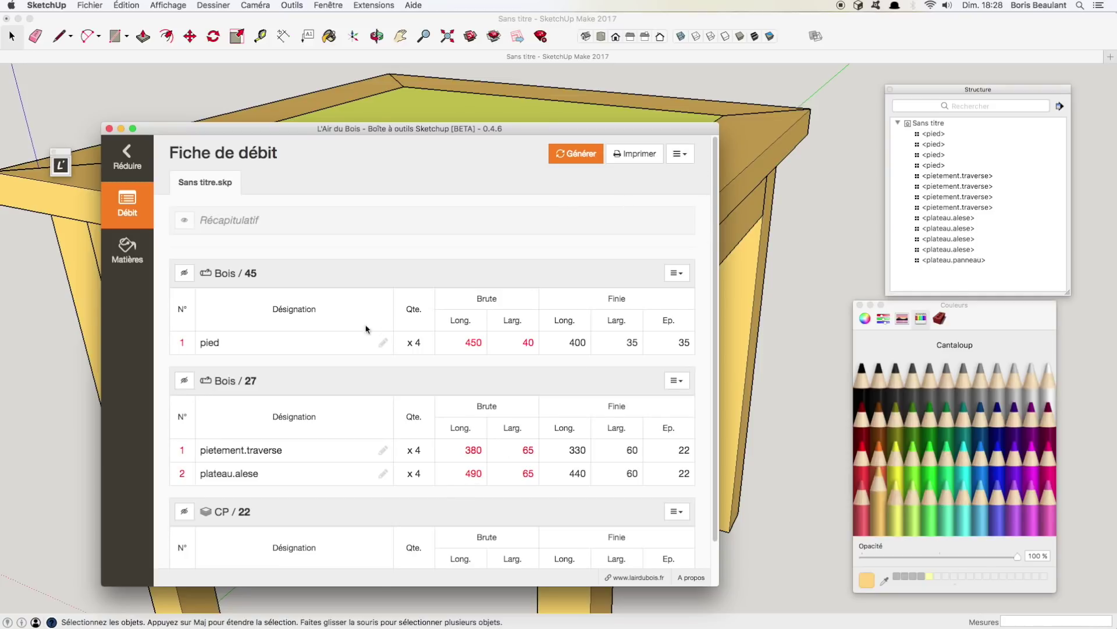
scroll(359, 224, "down", 2)
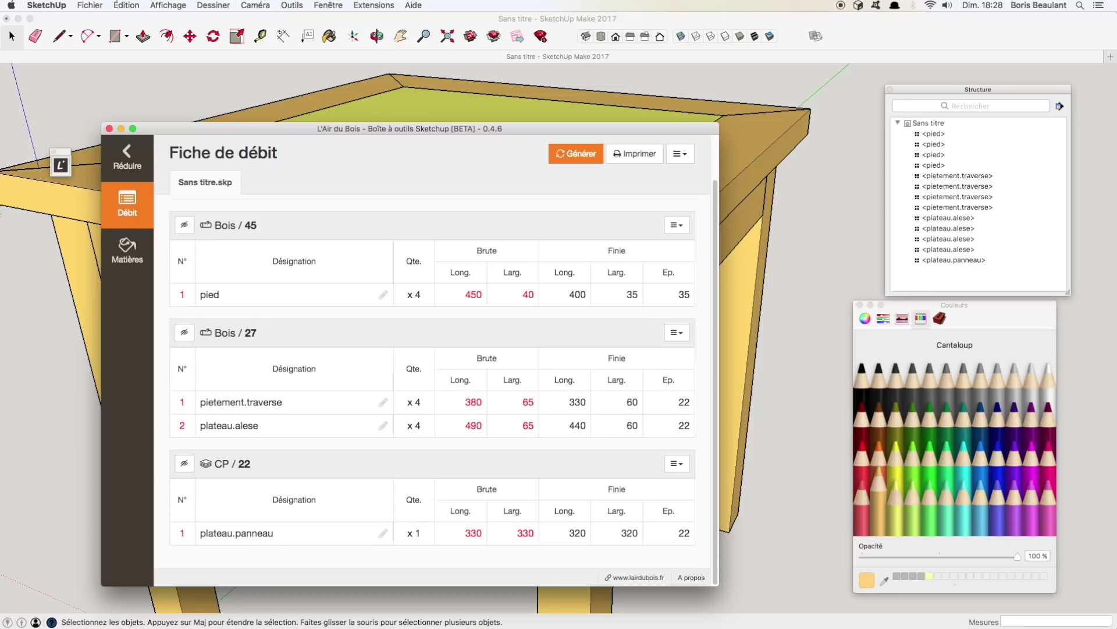
Switch to Chrome and open the L'Air du Bois blog article "Un autre plugin Sketchup pour les fiches de débit ?".
left_click(11, 318)
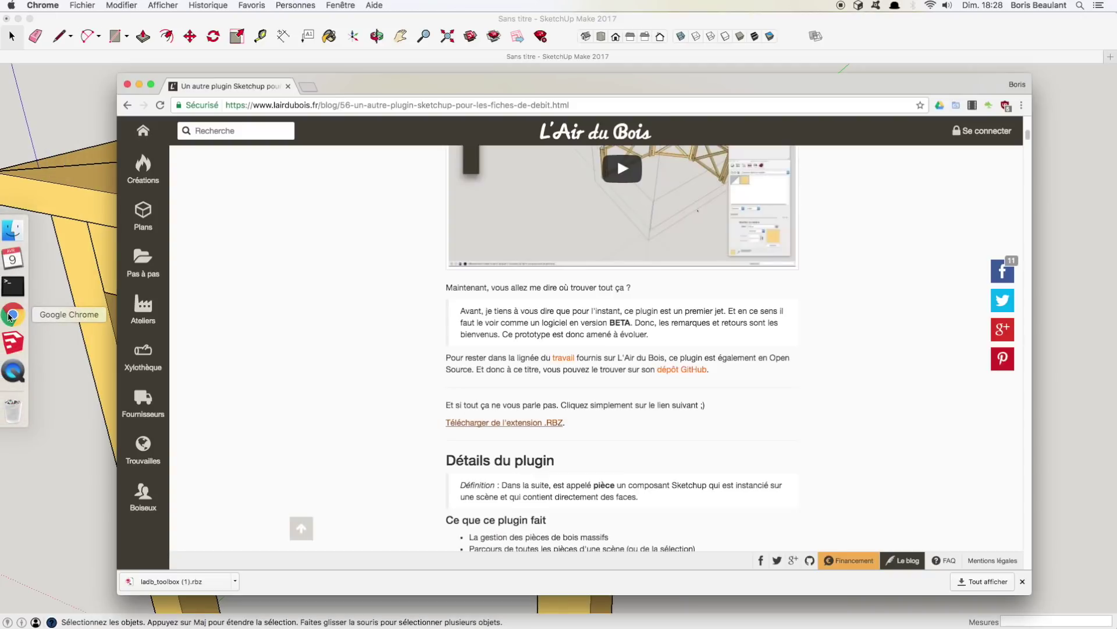
scroll(231, 318, "up", 10)
left_click(483, 405)
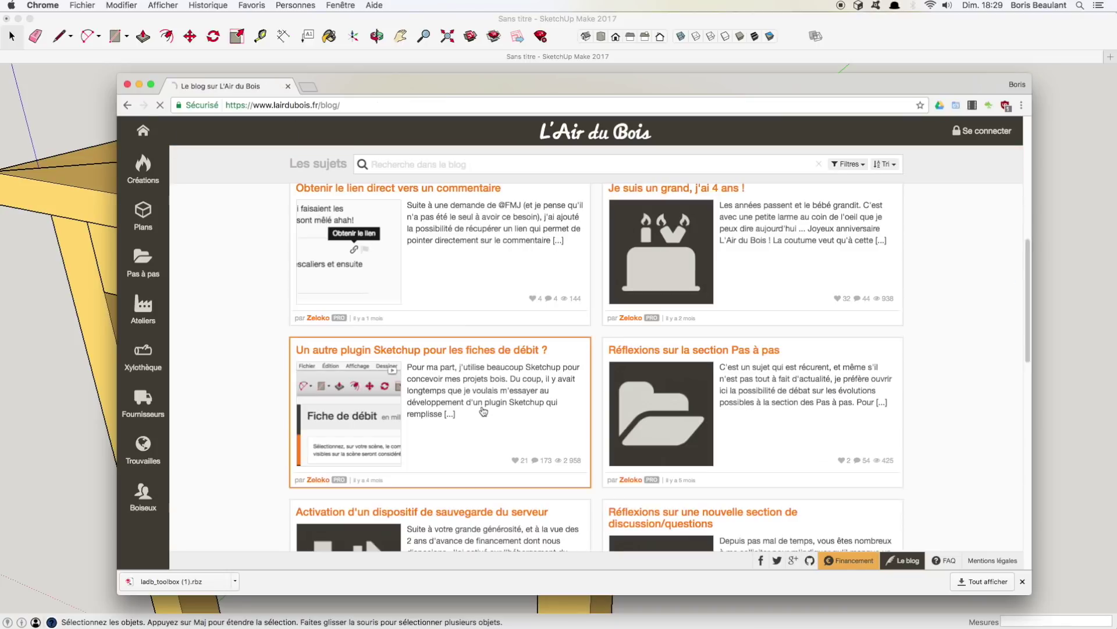
scroll(483, 404, "down", 6)
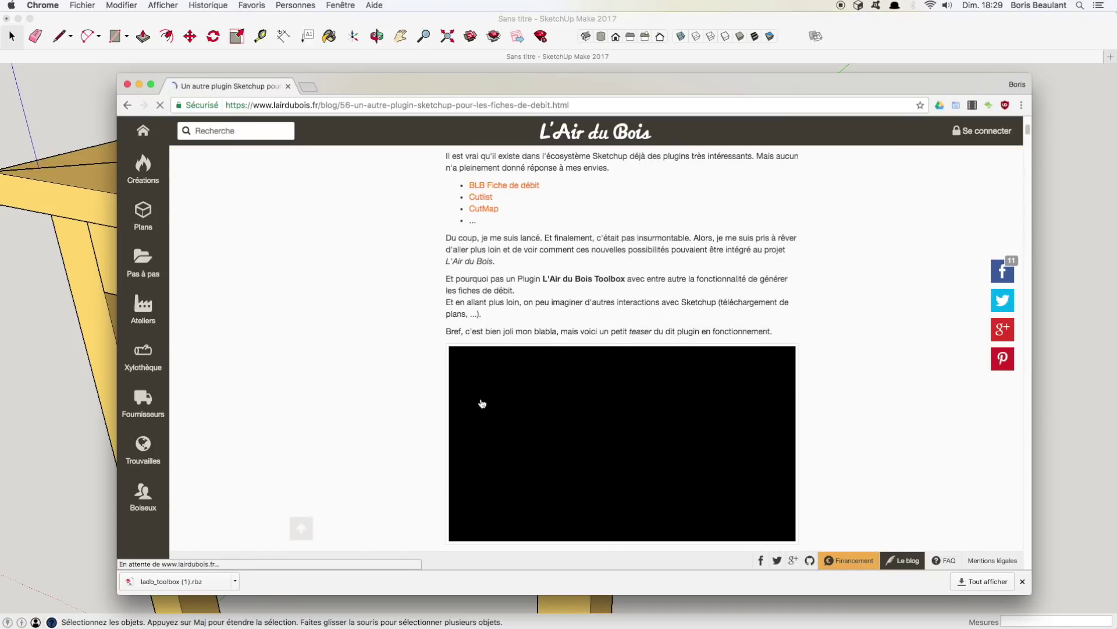
Find the plugin's source link in the blog article and open its GitHub repository ("dépôt GitHub").
scroll(482, 404, "down", 7)
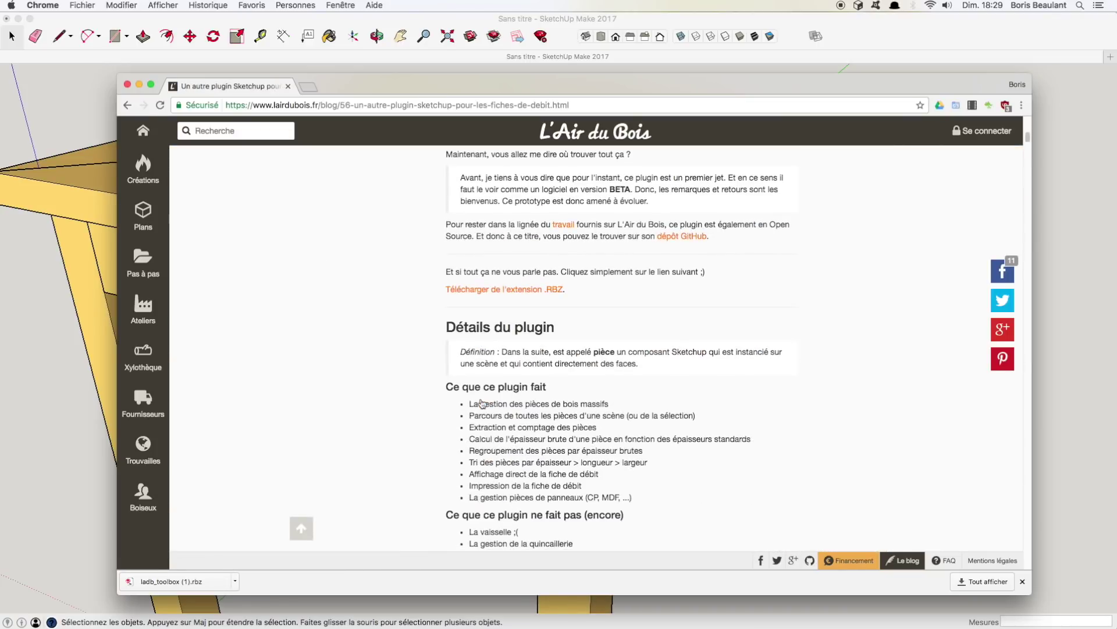
left_click(686, 237)
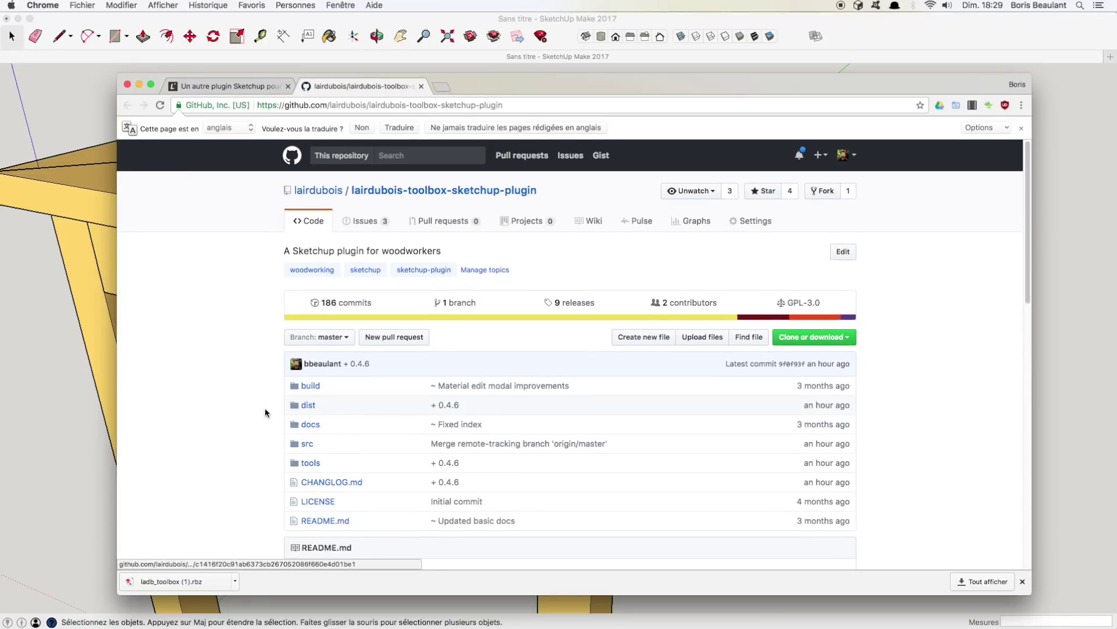
Review the README and file list of the lairdubois-toolbox-sketchup-plugin repository, and switch back to SketchUp.
scroll(262, 410, "down", 5)
scroll(262, 410, "down", 2)
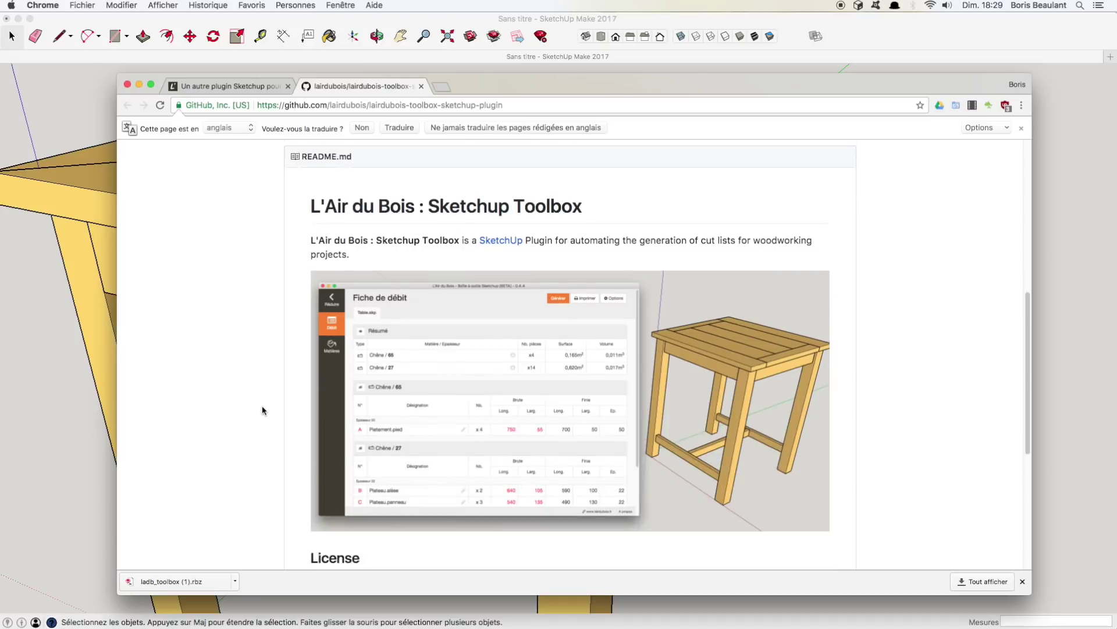
scroll(262, 410, "up", 5)
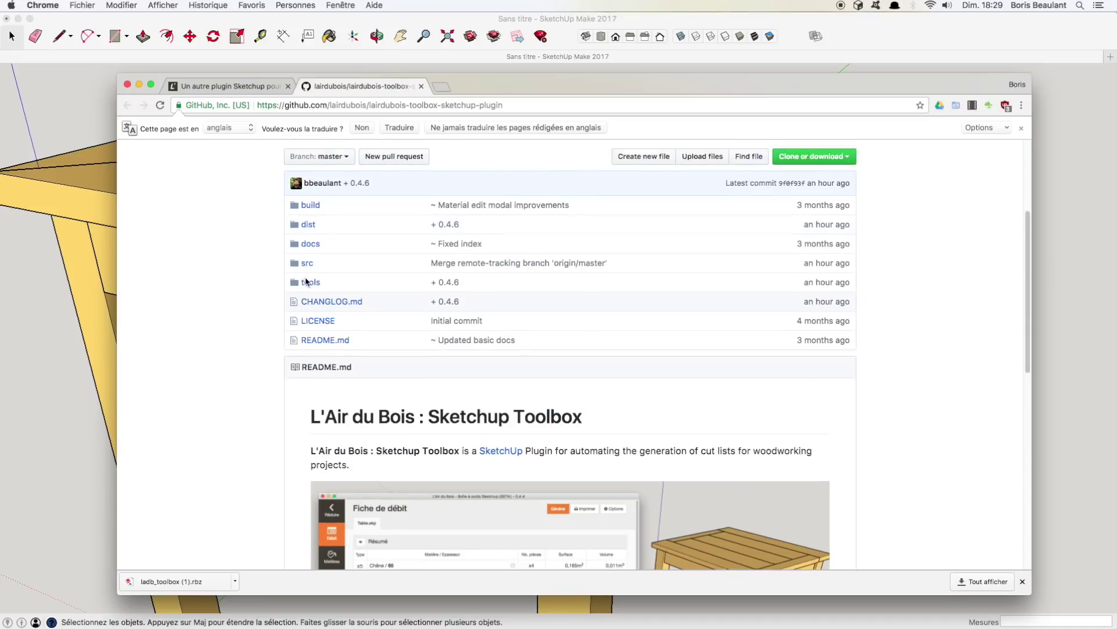
scroll(305, 277, "up", 2)
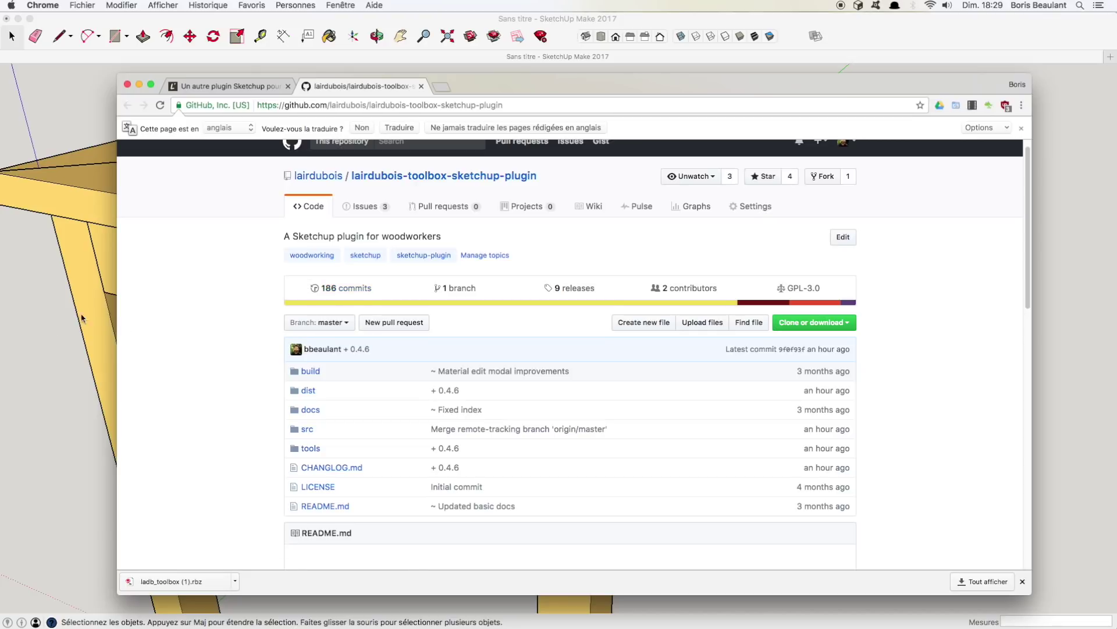
left_click(40, 326)
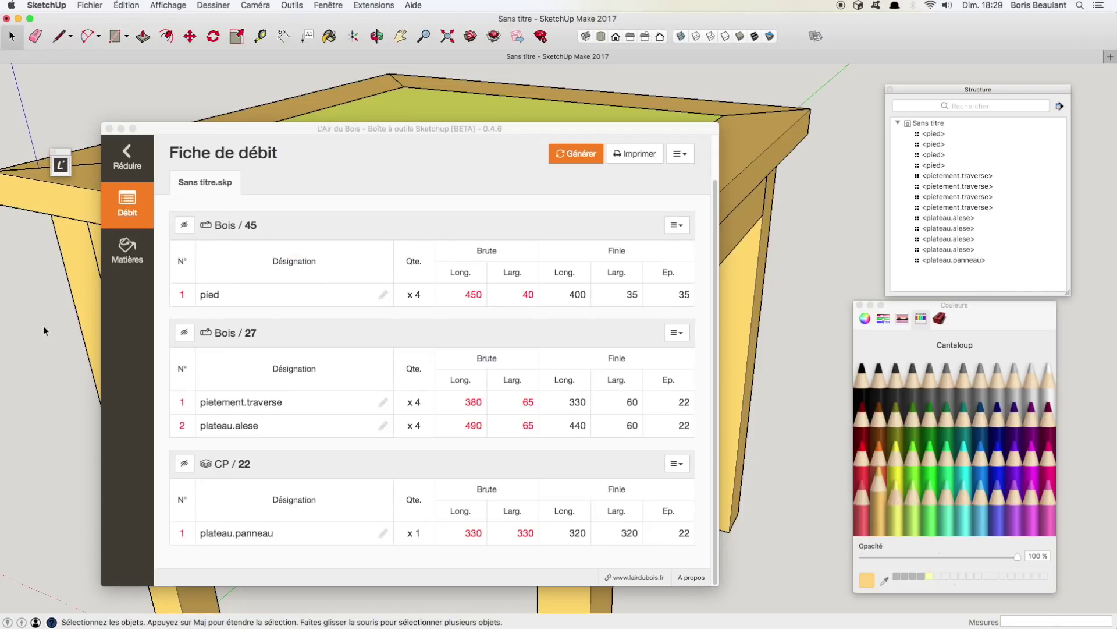